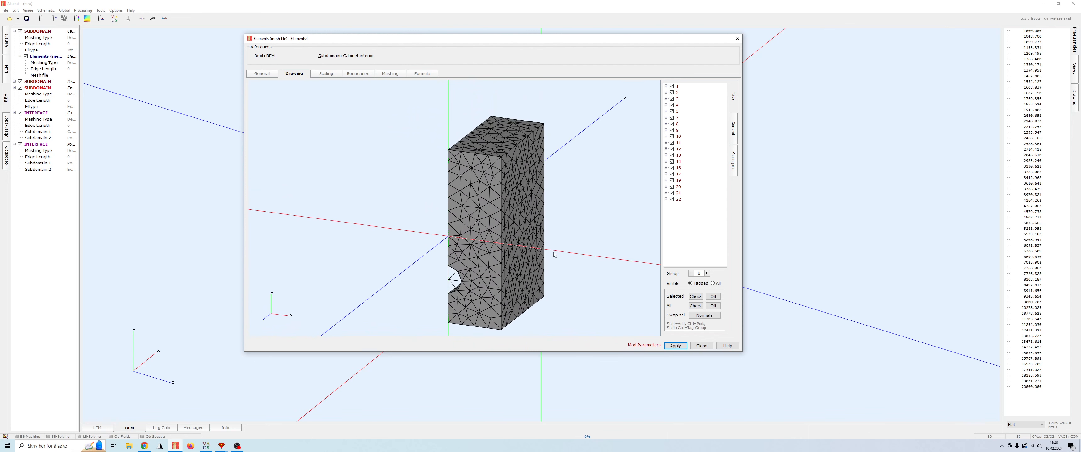
Step: Exclude the cabinet's outer front, side and top surfaces, tags 16, 13 and 14, from the cabinet interior mesh elements
right_drag(554, 206, 537, 234)
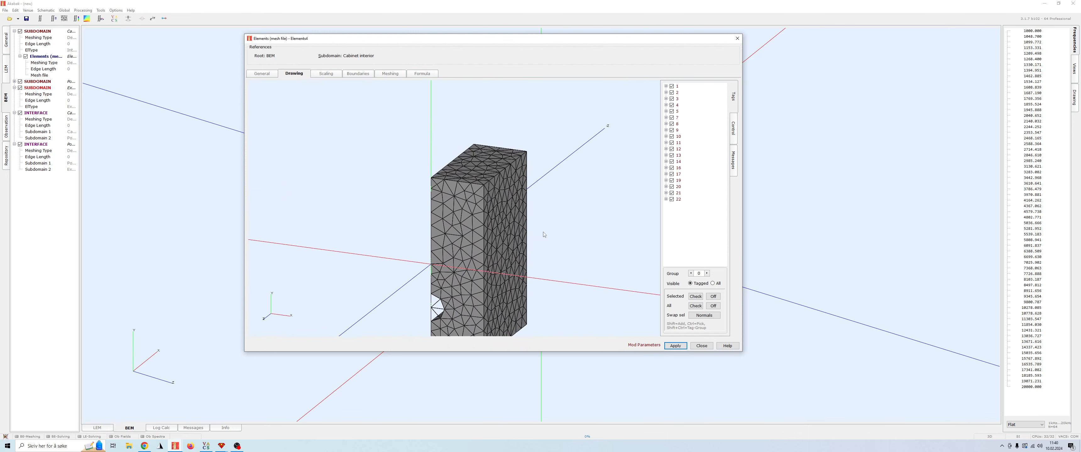
click(450, 209)
drag(556, 257, 671, 194)
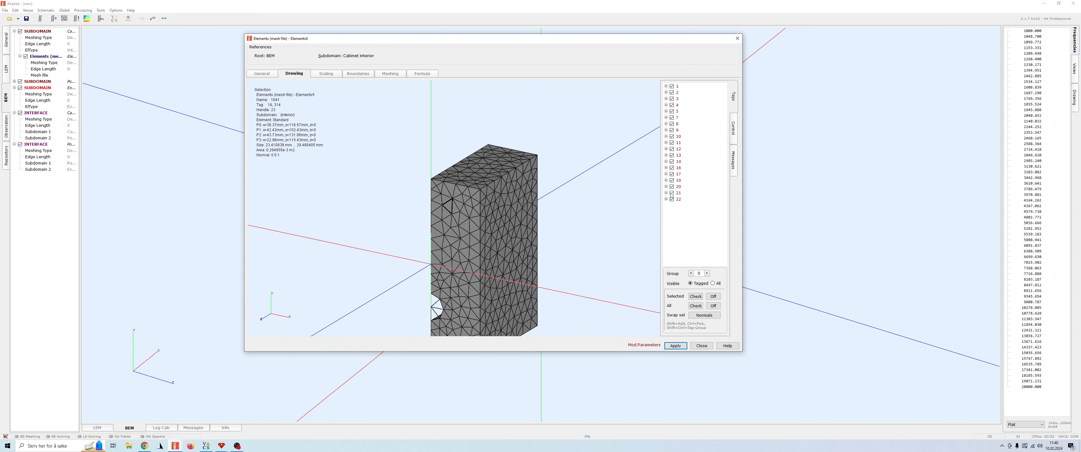
click(672, 168)
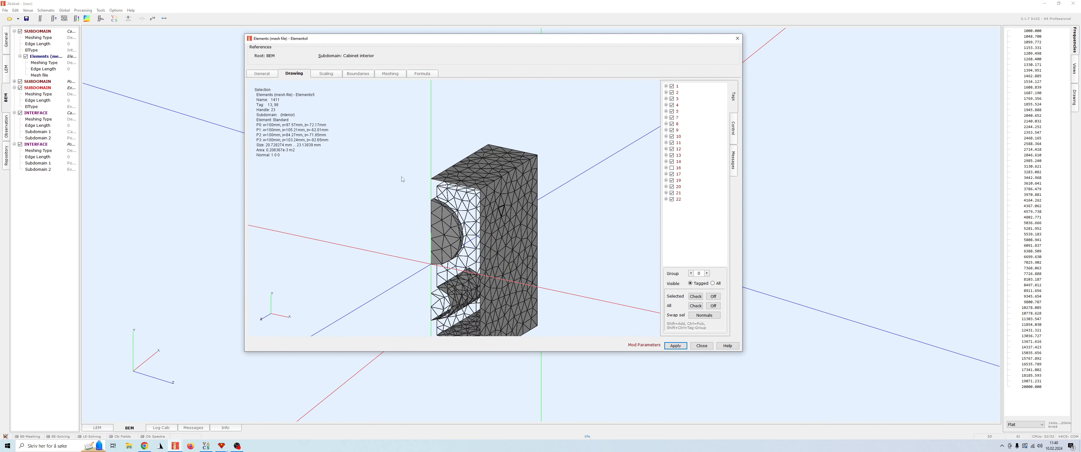
click(666, 155)
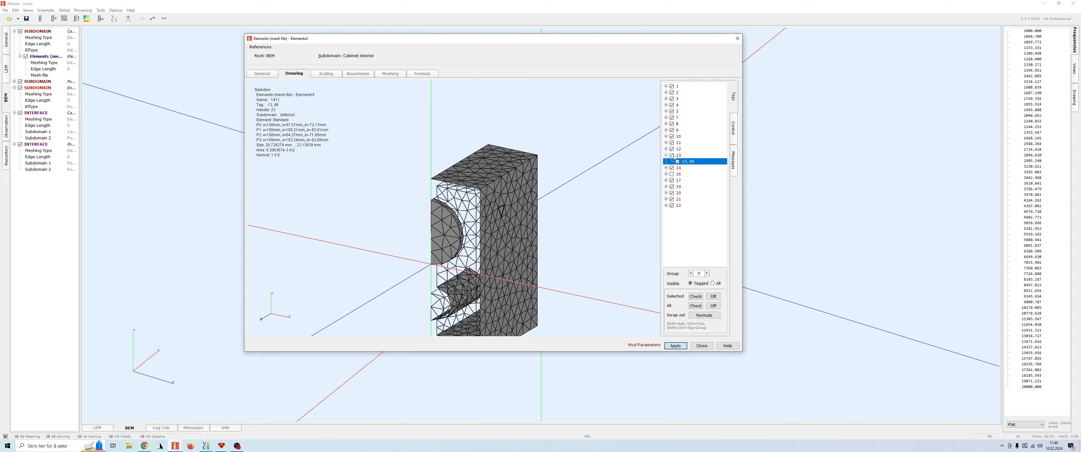
click(672, 156)
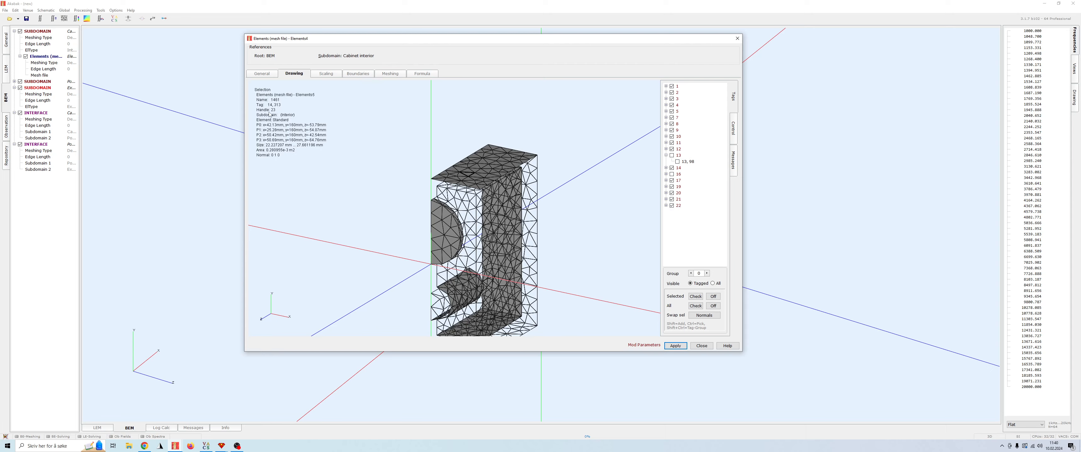
click(671, 168)
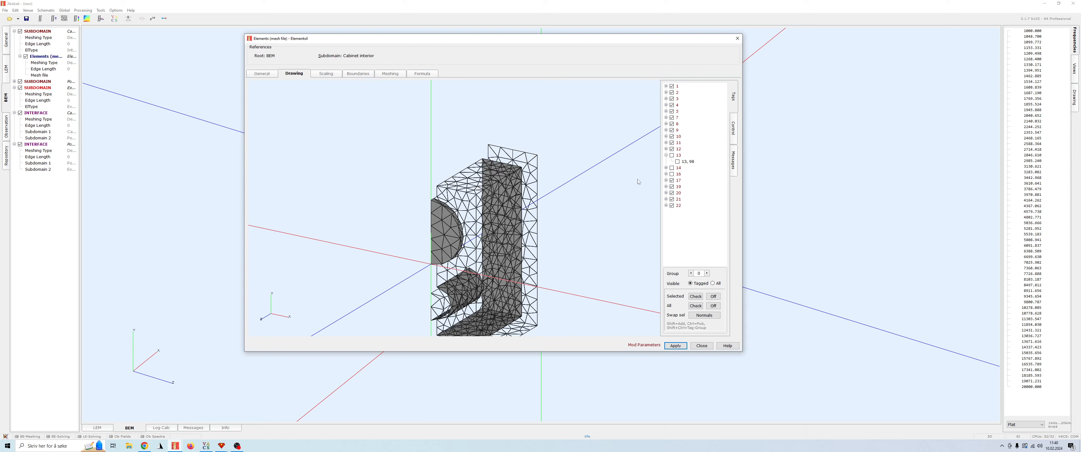
Step: Identify the cabinet's outer back wall in the mesh and exclude its tag 1
drag(639, 181, 175, 120)
click(518, 175)
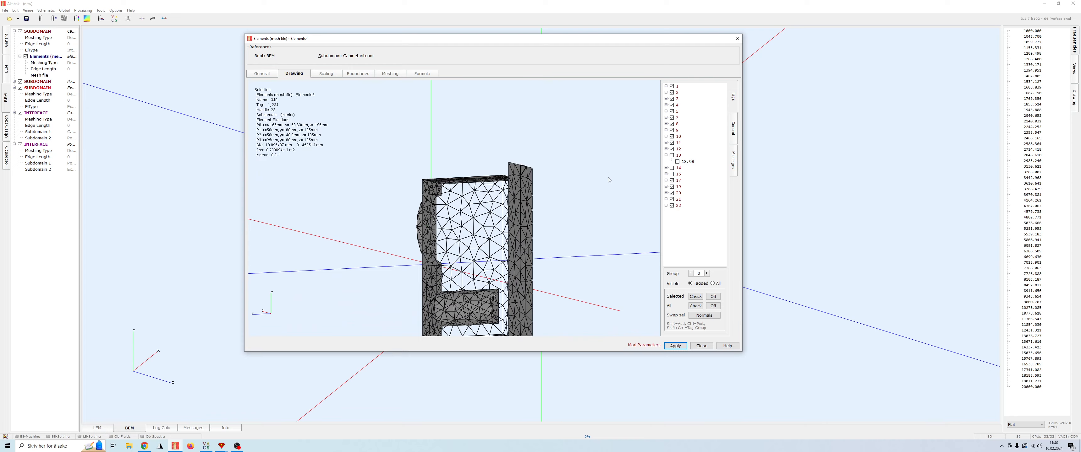
drag(611, 181, 521, 186)
scroll(521, 186, down, 3)
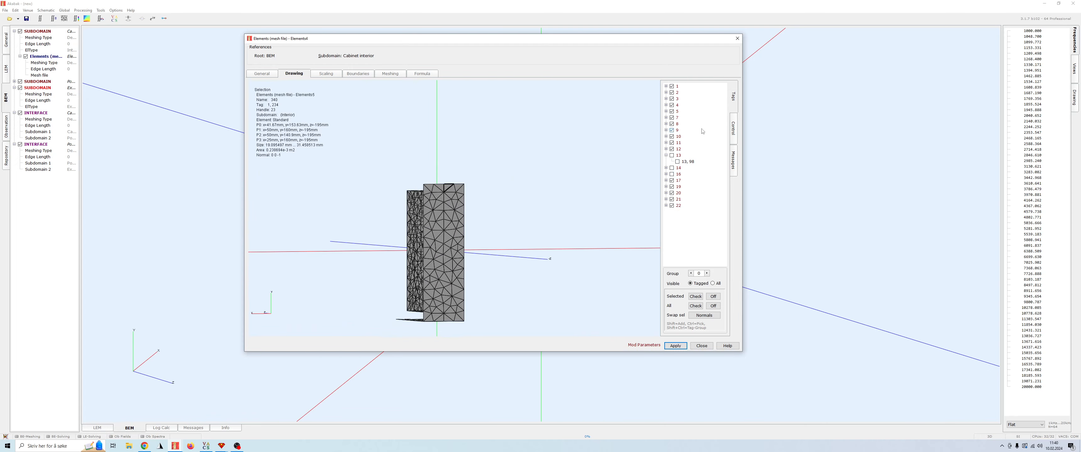
click(672, 87)
Step: Identify the cabinet's outer bottom surface in the mesh and exclude its tag 12
drag(579, 134, 522, 105)
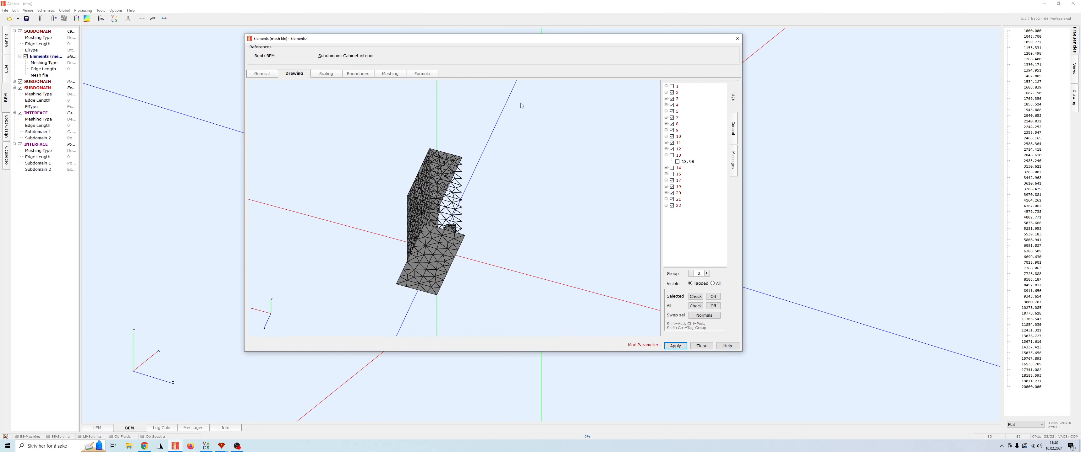
click(422, 258)
drag(535, 256, 566, 336)
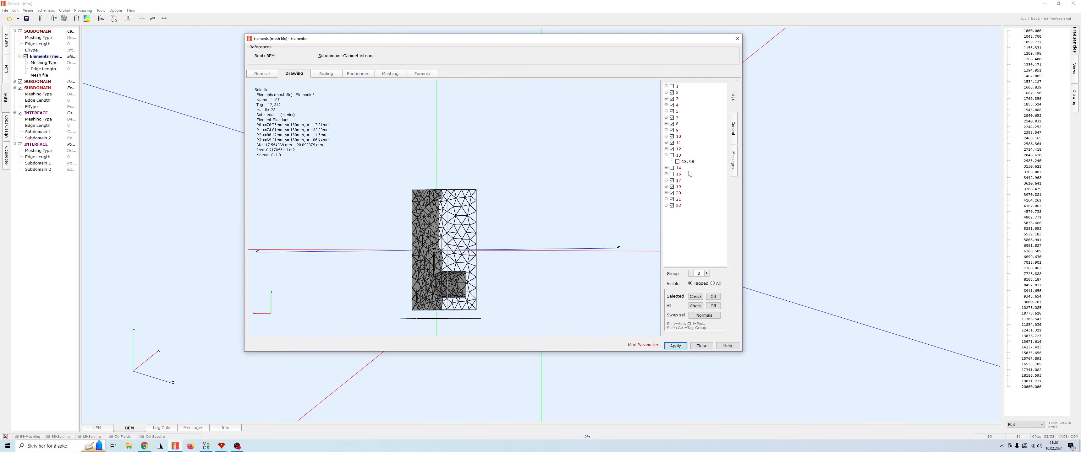
click(672, 150)
Step: Identify the half-disc covering the driver opening on the cabinet front and exclude its tag 19
drag(481, 225, 364, 231)
click(447, 221)
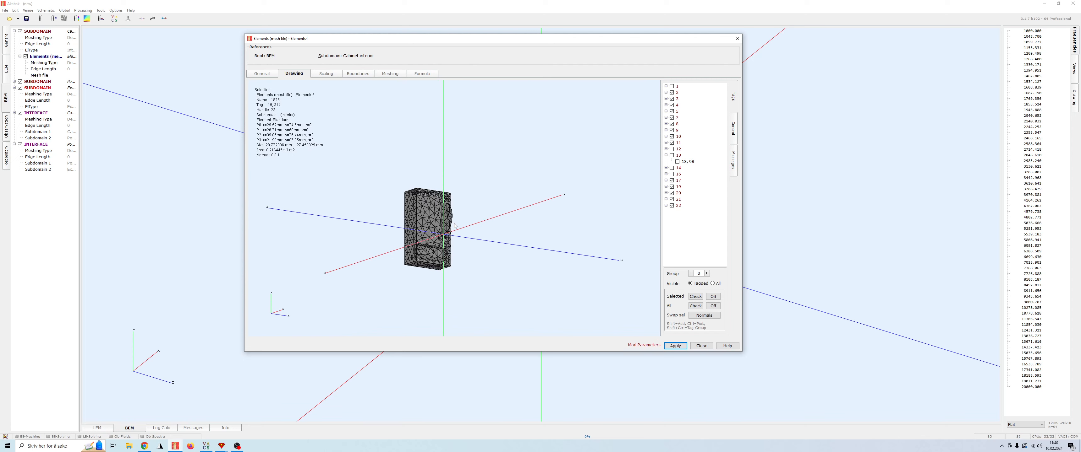
scroll(447, 221, up, 5)
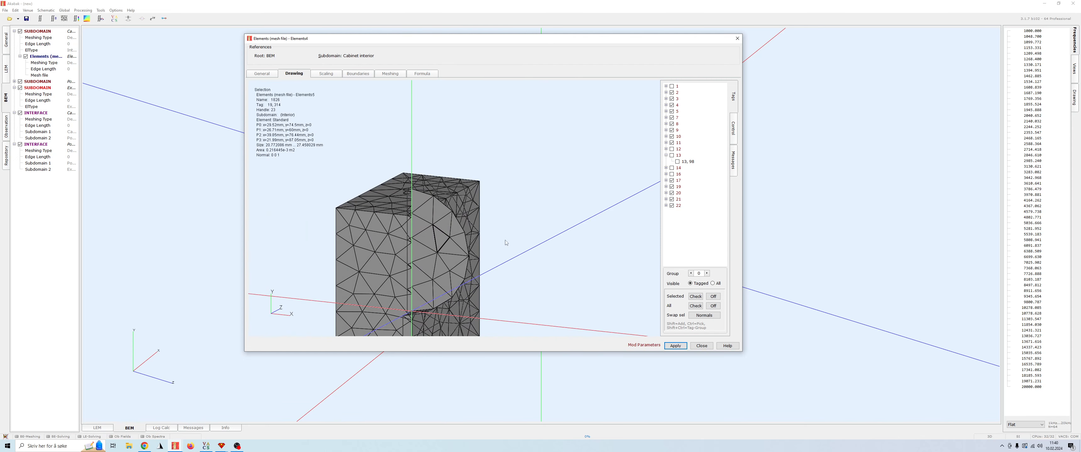
drag(506, 243, 429, 231)
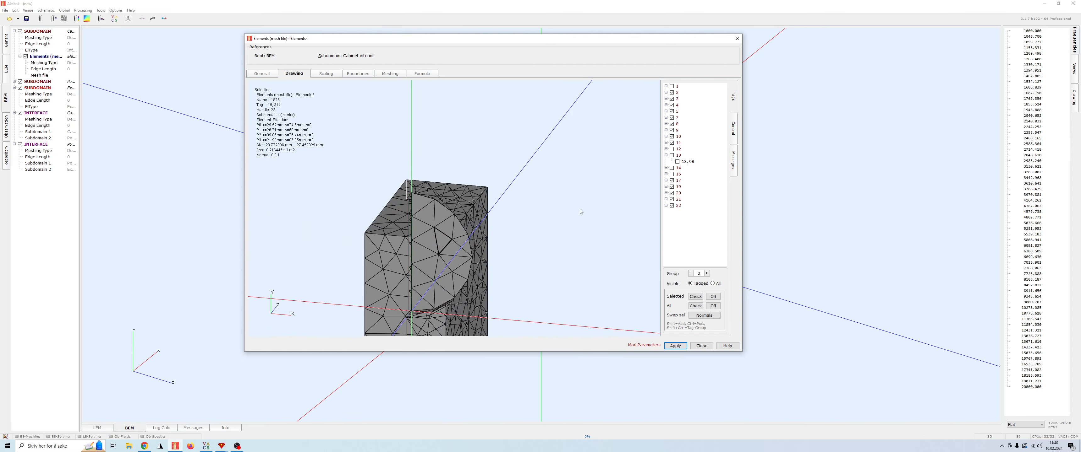
click(673, 187)
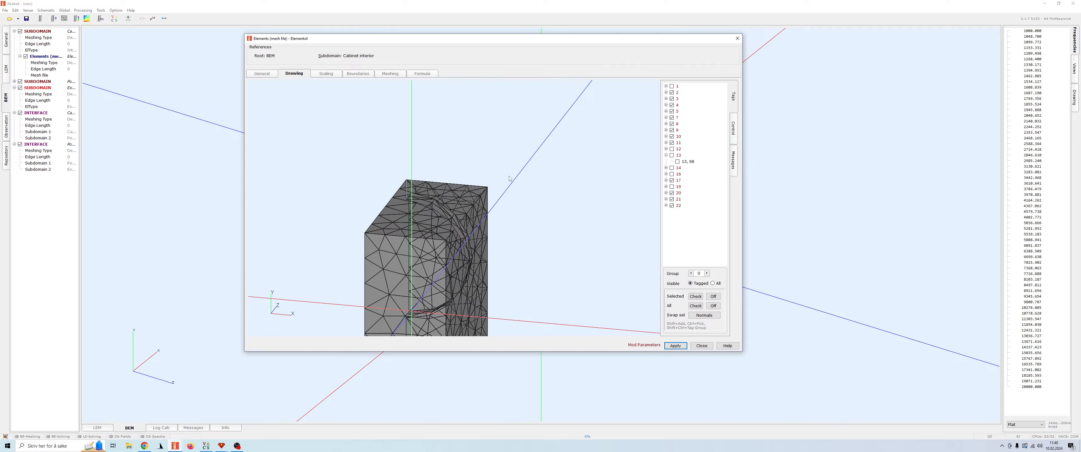
Step: Identify the surfaces closing both ends of the port tube and exclude their tags 22 and 21
drag(356, 214, 429, 247)
right_drag(429, 248, 486, 69)
drag(512, 214, 8, 168)
drag(357, 268, 1, 248)
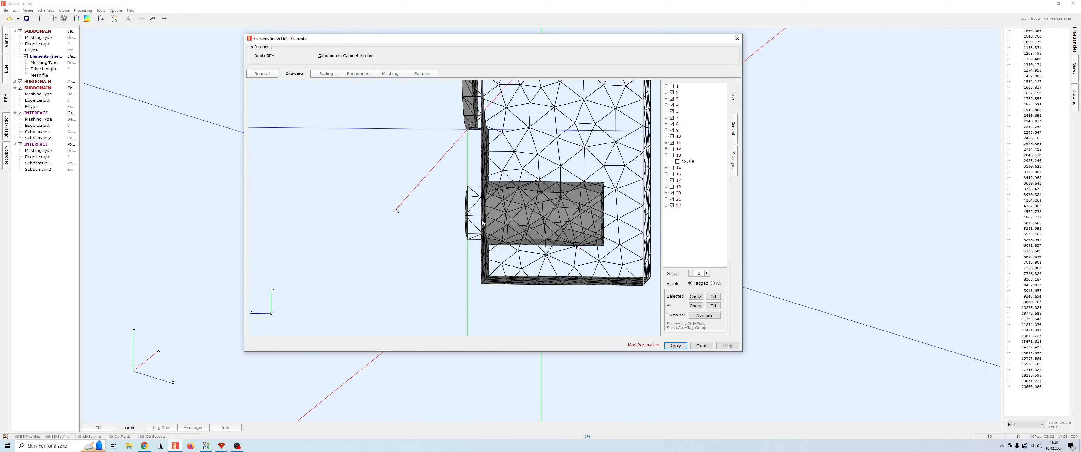
drag(482, 222, 412, 188)
click(414, 188)
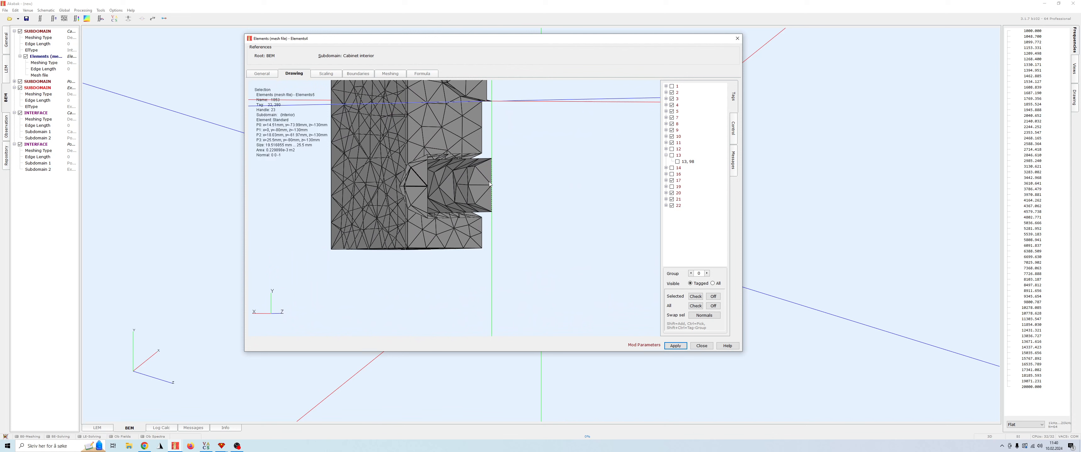
click(480, 184)
click(491, 180)
click(481, 183)
click(672, 205)
click(672, 200)
Step: Pick elements on the port tube's wall to identify the surface and exclude its tag 8
right_drag(475, 222, 472, 243)
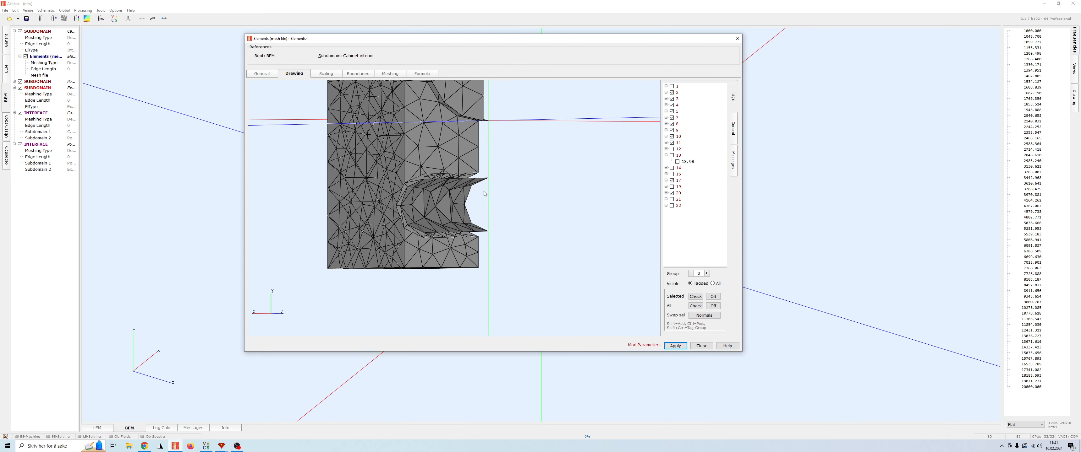
drag(472, 242, 455, 226)
scroll(455, 226, up, 5)
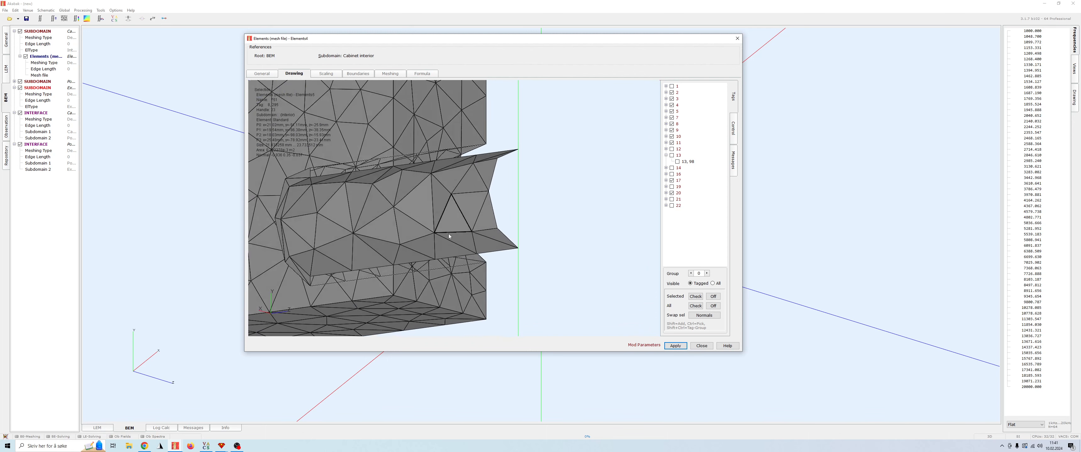
click(369, 206)
scroll(533, 256, down, 5)
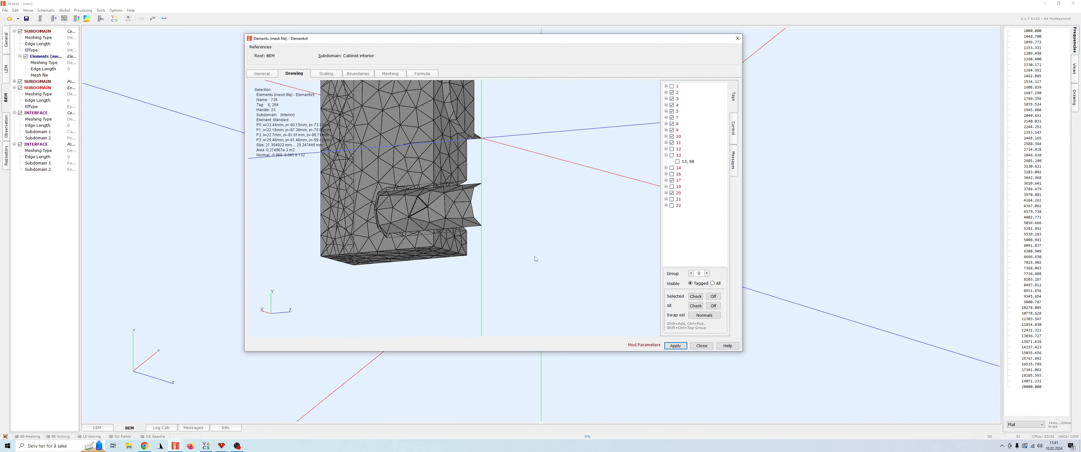
drag(535, 258, 409, 221)
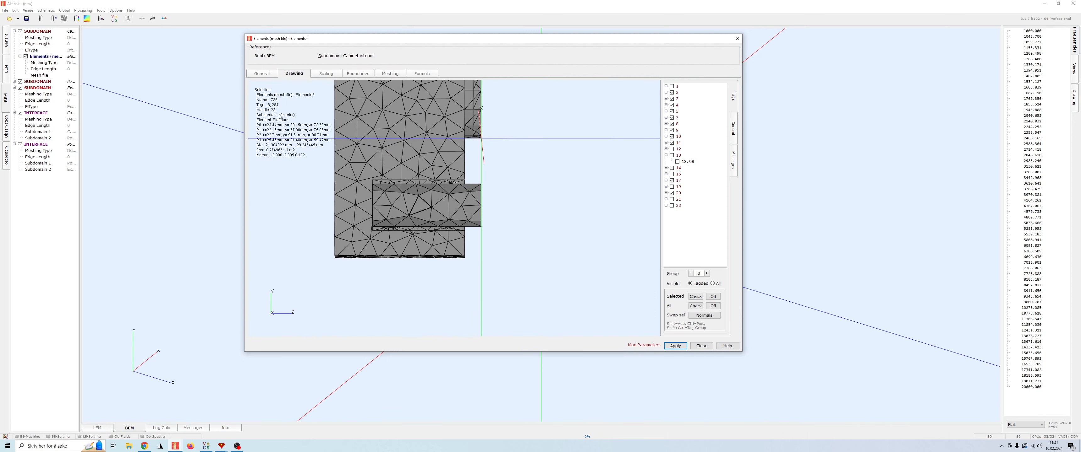
click(671, 125)
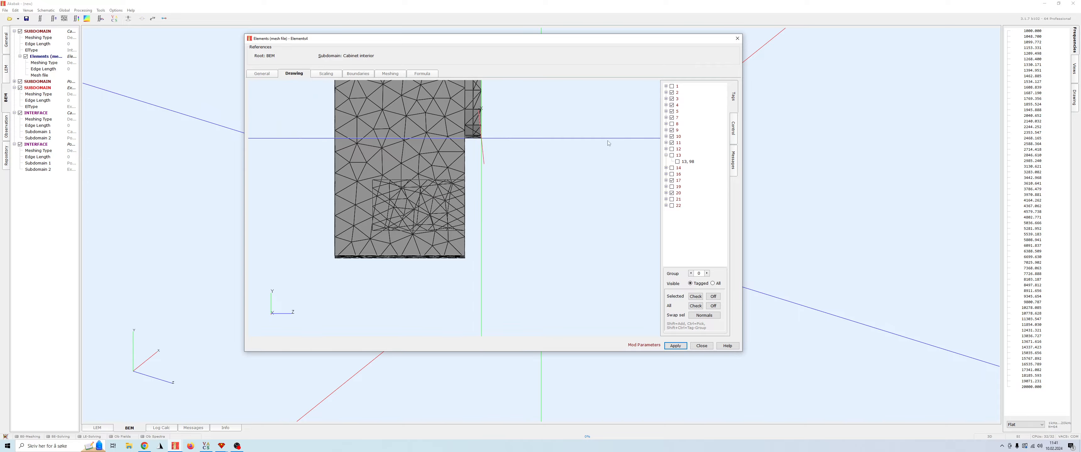
Step: Examine the remaining port and cabinet wall mesh from below and from the side for unwanted surfaces
drag(464, 254, 560, 451)
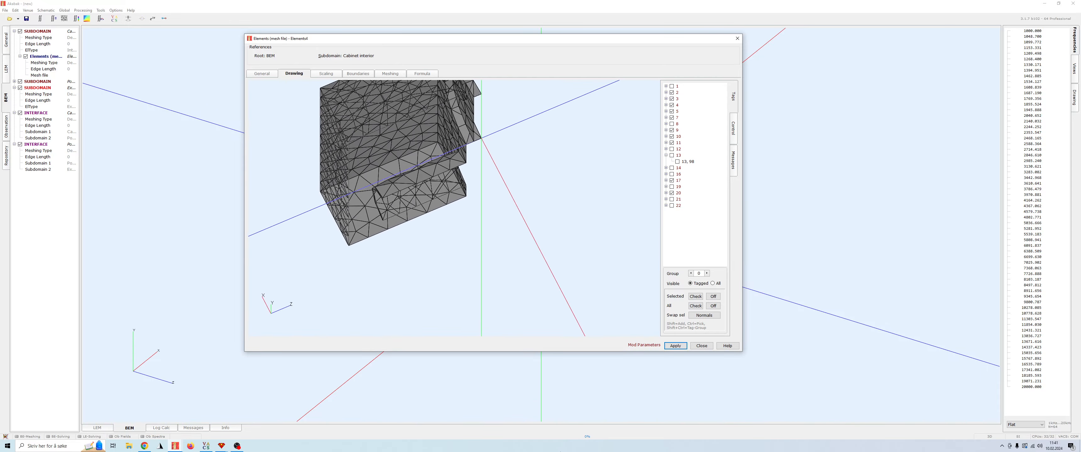
drag(513, 226, 478, 195)
scroll(485, 205, up, 3)
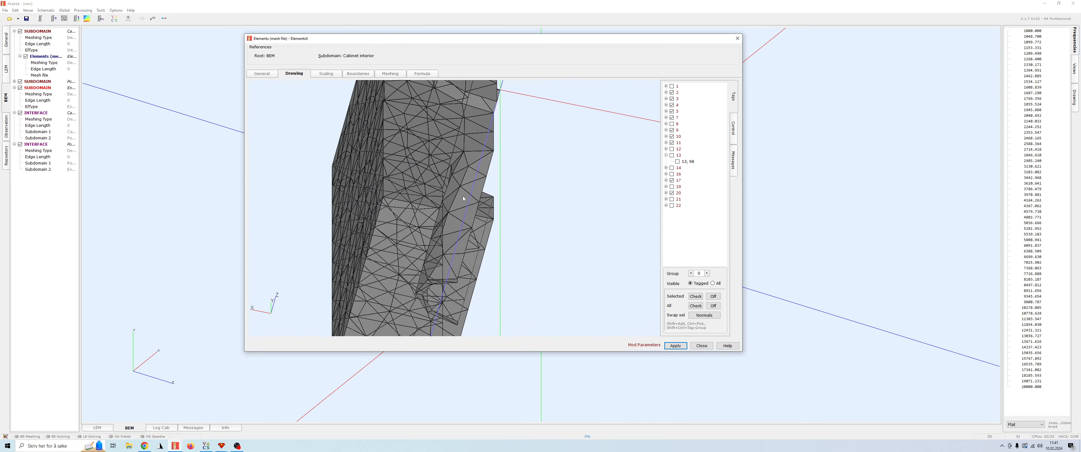
drag(462, 196, 404, 197)
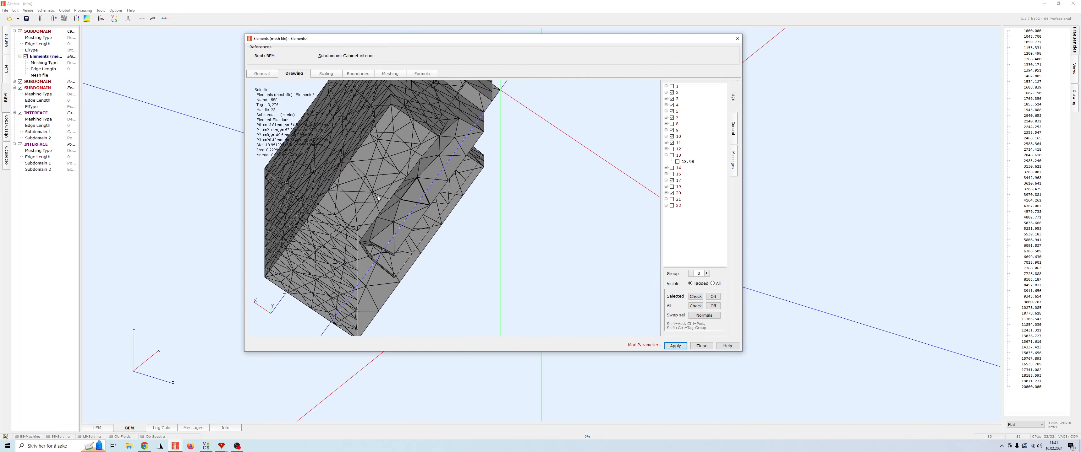
drag(520, 259, 437, 158)
scroll(548, 213, down, 5)
mouse_move(548, 213)
mouse_down()
mouse_move(137, 143)
mouse_move(324, 191)
mouse_move(524, 200)
mouse_move(757, 137)
mouse_move(582, 193)
mouse_move(741, 131)
mouse_move(586, 199)
mouse_move(465, 154)
mouse_up()
scroll(582, 192, up, 5)
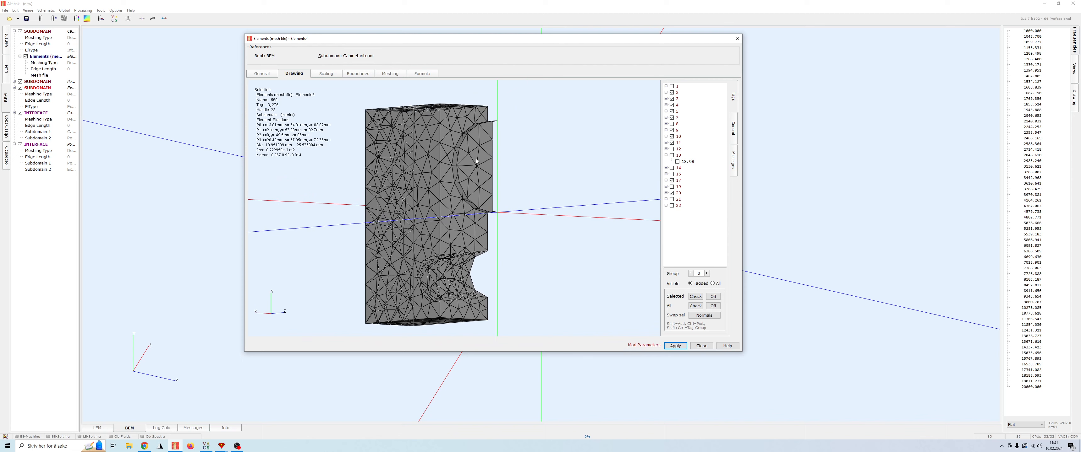
Step: Identify the recessed diaphragm surface behind the driver opening and exclude its tag 20
click(468, 166)
drag(573, 181, 534, 187)
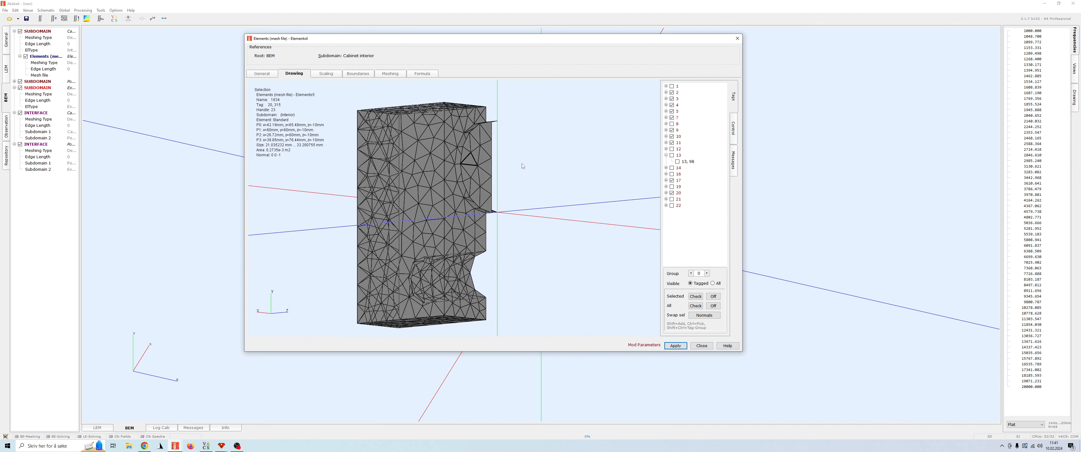
right_drag(522, 164, 518, 176)
click(481, 170)
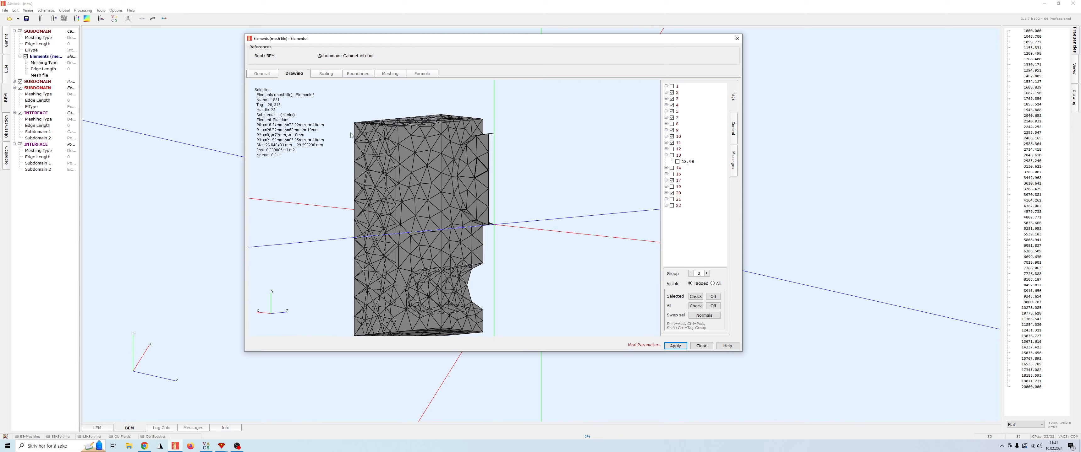
click(672, 194)
Step: Apply the tag selection to the cabinet interior mesh elements and close their settings
mouse_move(506, 200)
mouse_down()
mouse_move(307, 176)
mouse_move(437, 143)
mouse_move(428, 266)
mouse_up()
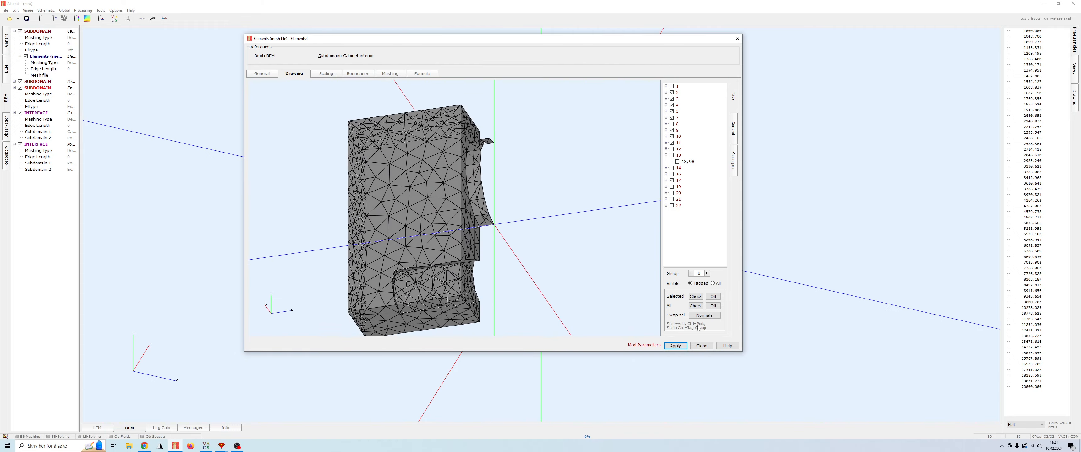
click(675, 346)
click(697, 346)
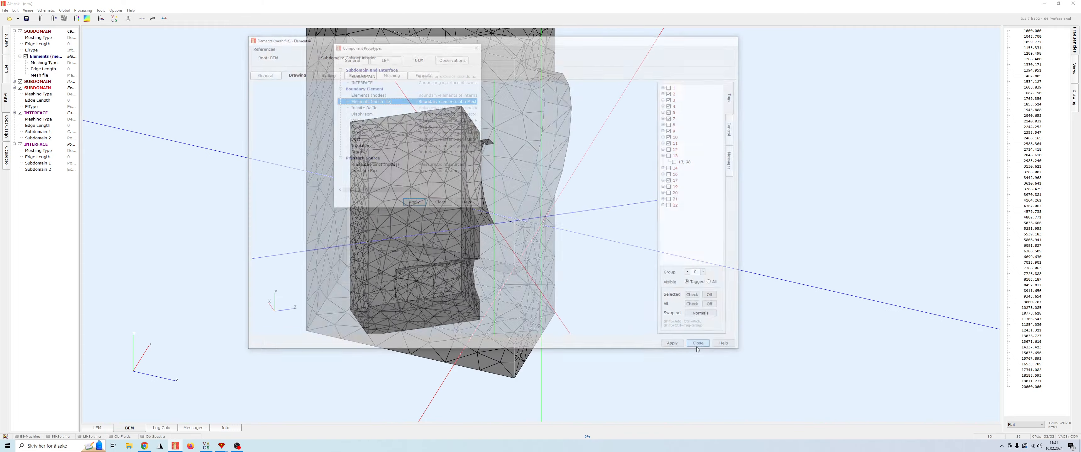
Step: Add another Elements (mesh file) component to the Cabinet interior subdomain and name it "Diaphragm back"
drag(532, 281, 517, 198)
scroll(653, 255, down, 5)
double_click(393, 103)
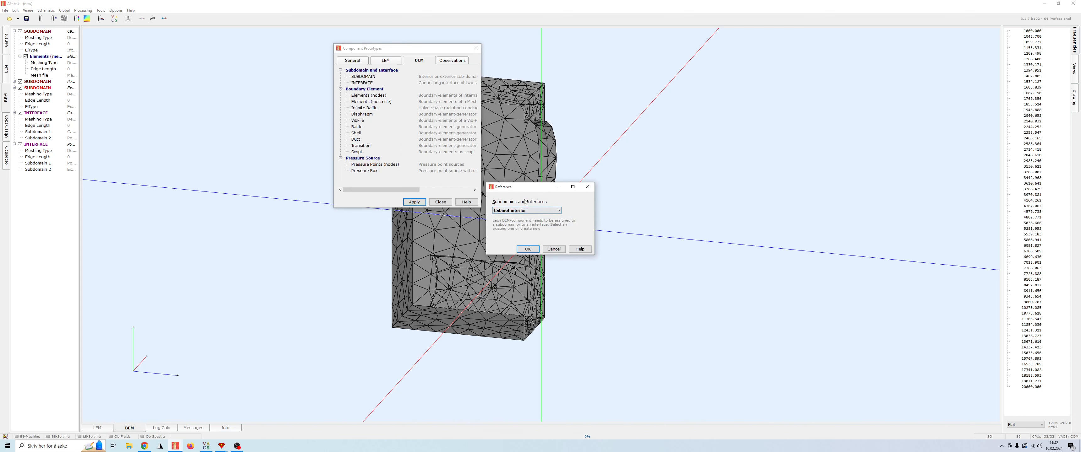
click(528, 249)
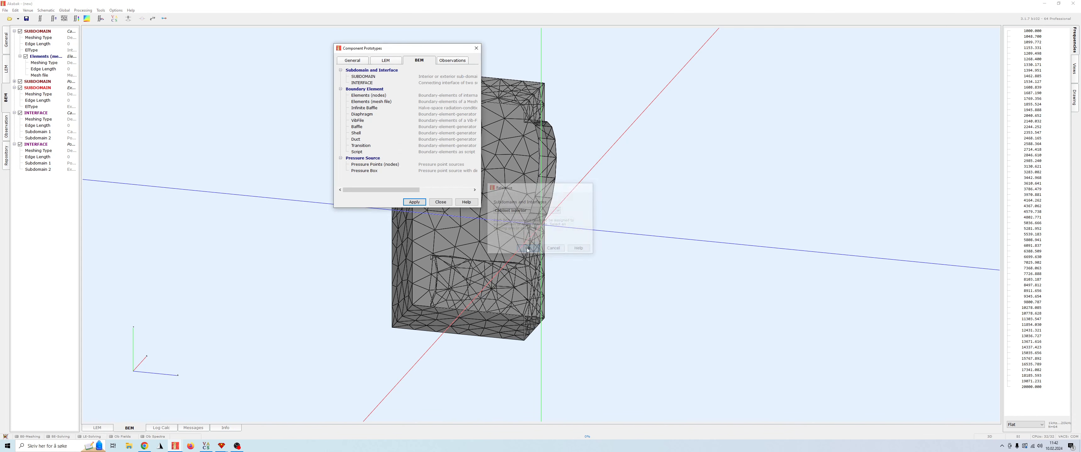
click(875, 64)
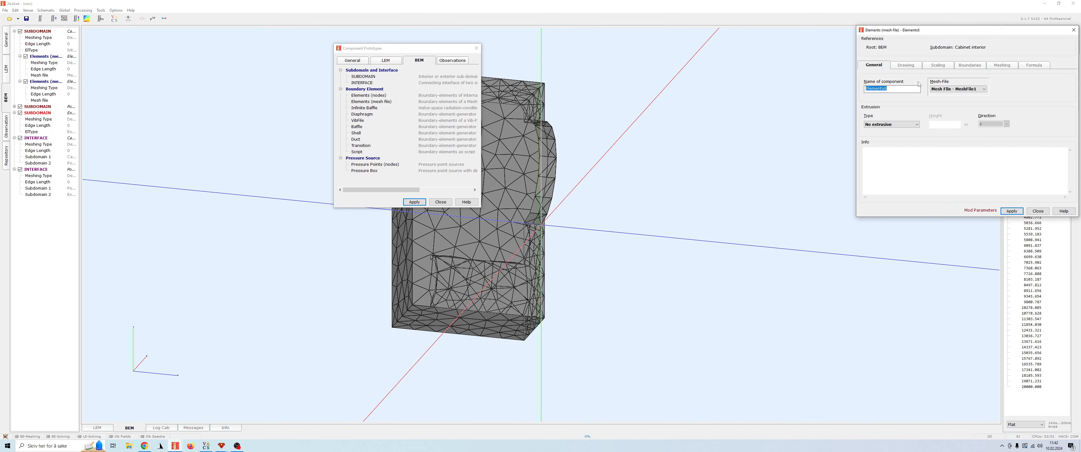
text(Diaphragm back)
Step: Identify the recessed diaphragm surface's tag by picking an element on it in an enlarged mesh preview of the Diaphragm back component
click(906, 65)
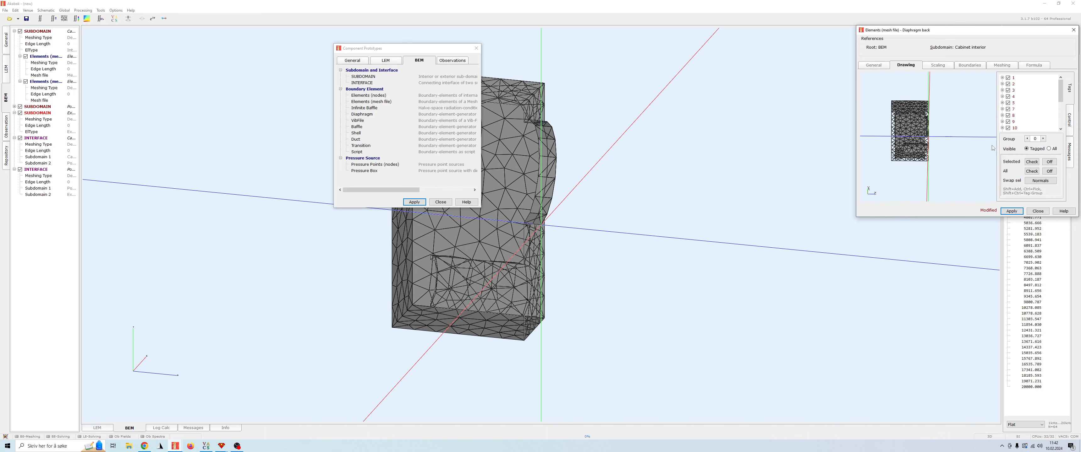
scroll(1029, 129, down, 4)
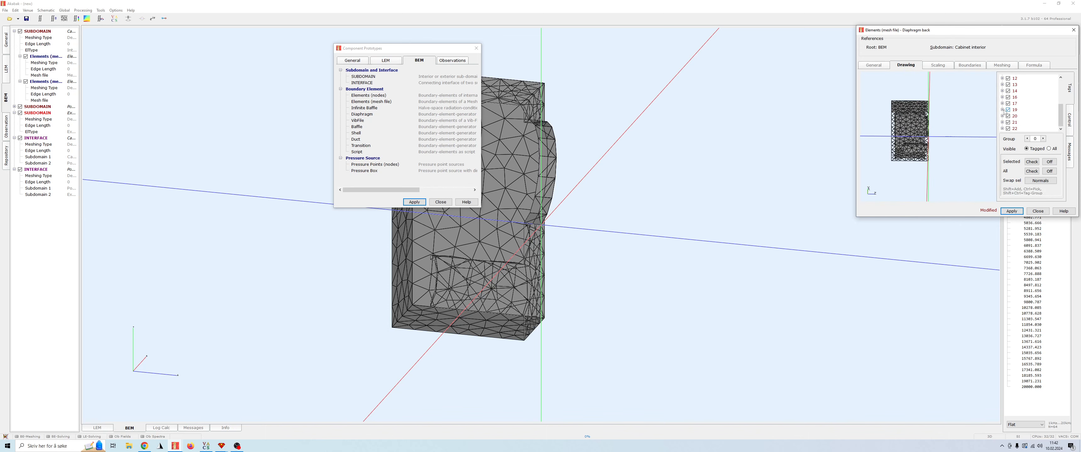
mouse_move(929, 129)
mouse_down()
mouse_move(949, 137)
mouse_move(955, 125)
mouse_up()
scroll(949, 137, up, 6)
click(950, 137)
drag(913, 35, 585, 32)
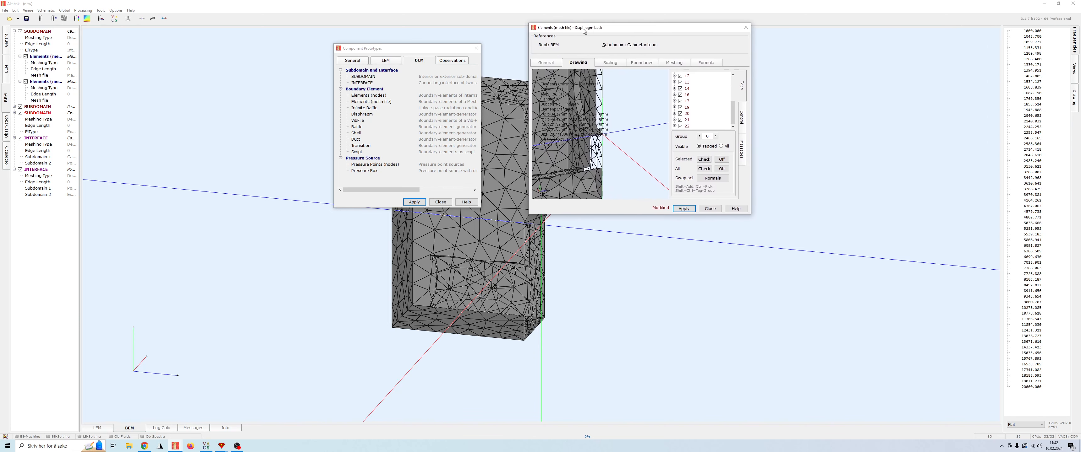
drag(751, 215, 1076, 439)
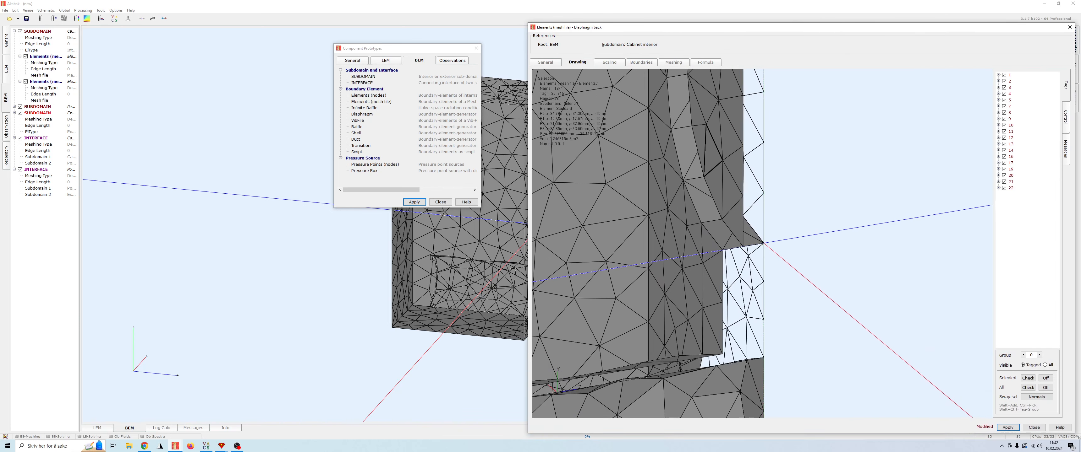
scroll(892, 225, down, 3)
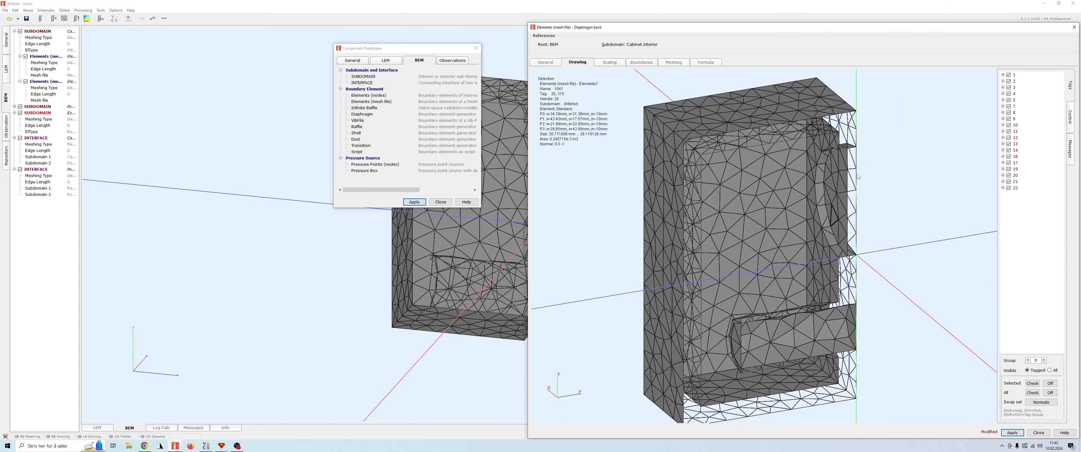
click(833, 192)
drag(896, 204, 1007, 174)
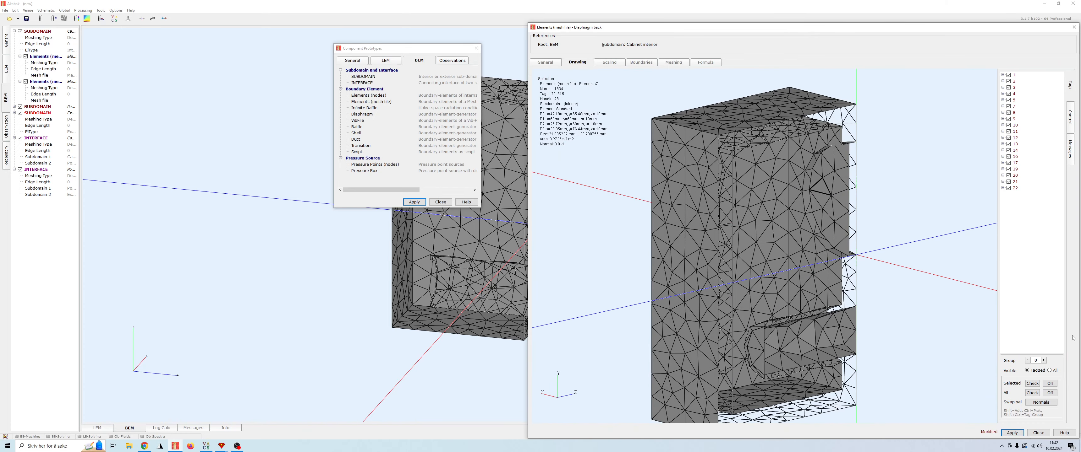
Step: Limit the Diaphragm back component to mesh tag 20 only and apply the selection
click(1050, 394)
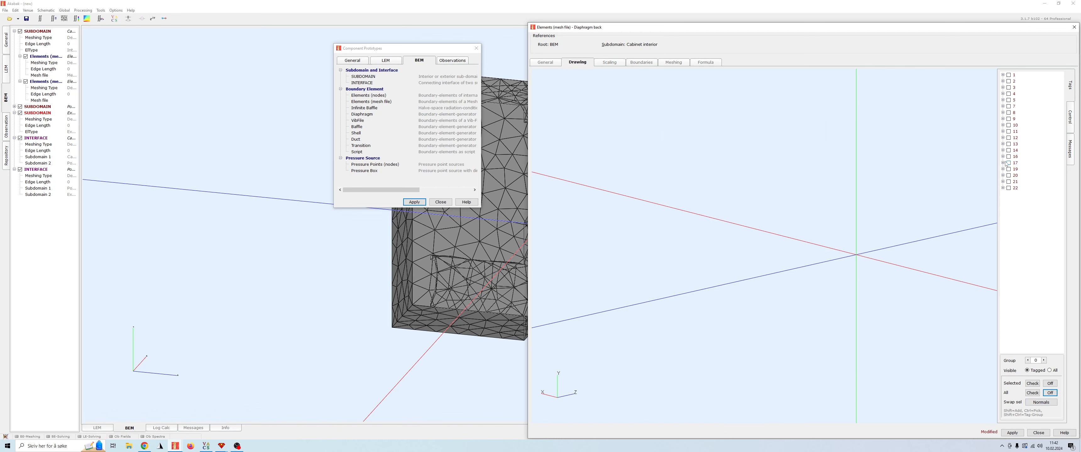
click(1008, 176)
drag(886, 210, 681, 146)
click(1012, 433)
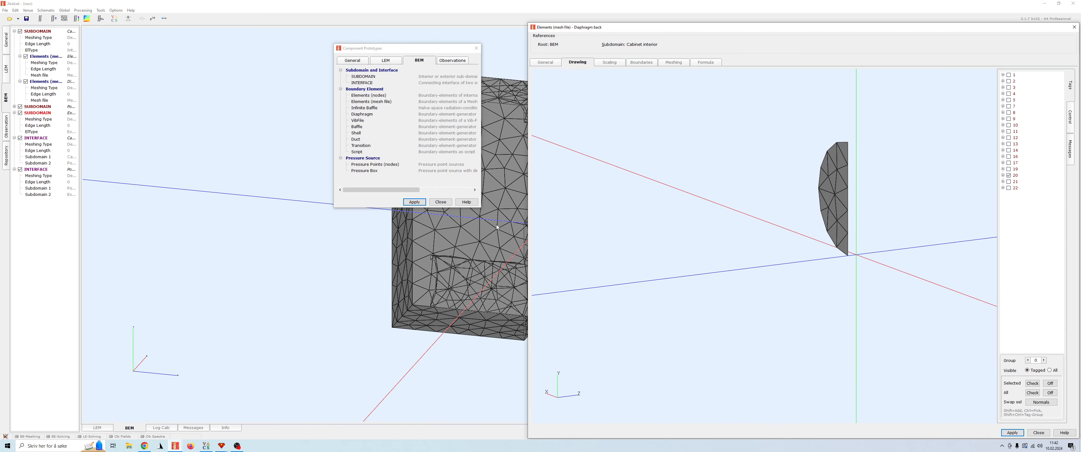
Step: Set the Diaphragm back boundary type to Driven, apply it and close the component's settings
drag(845, 30, 999, 19)
drag(649, 176, 714, 159)
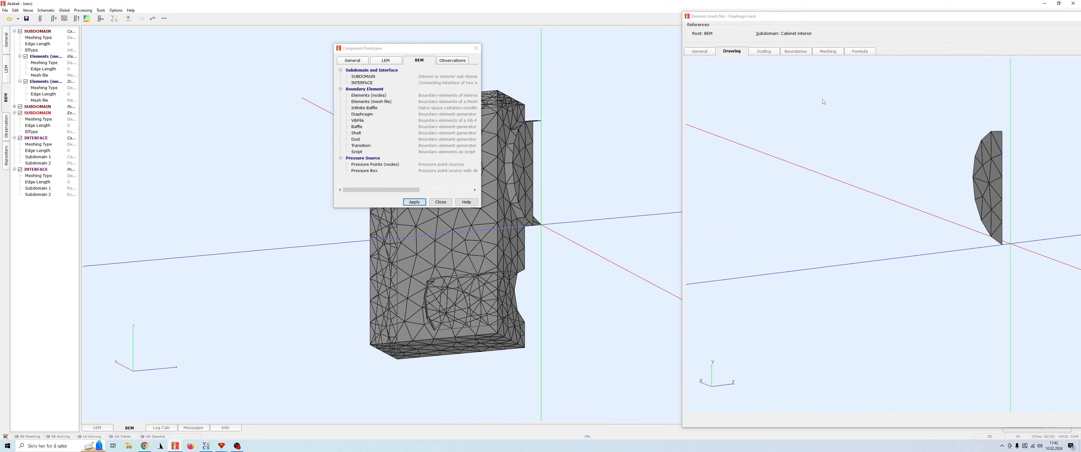
click(795, 51)
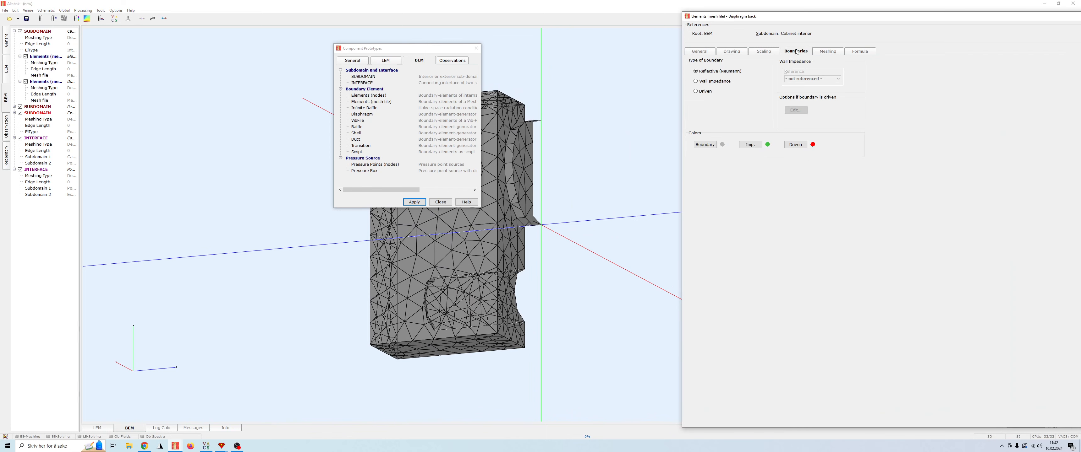
click(696, 91)
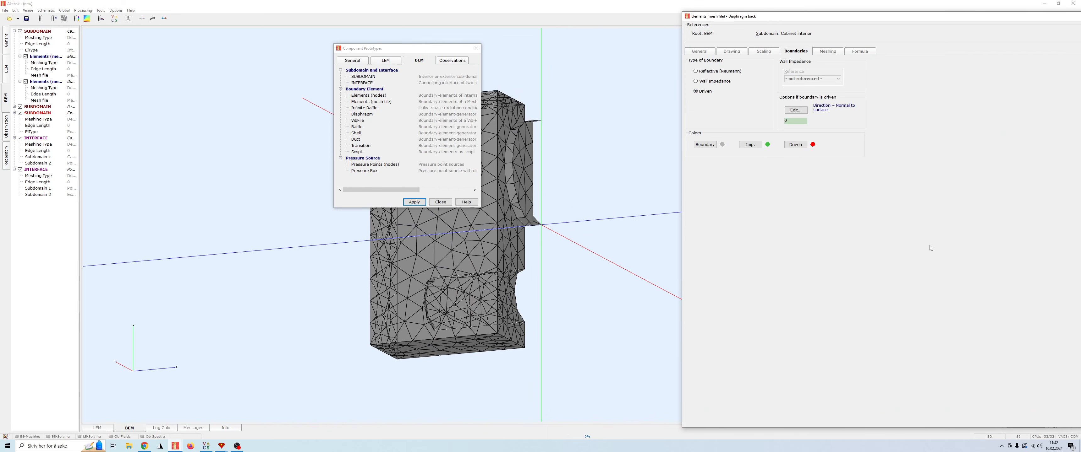
drag(829, 12, 647, 24)
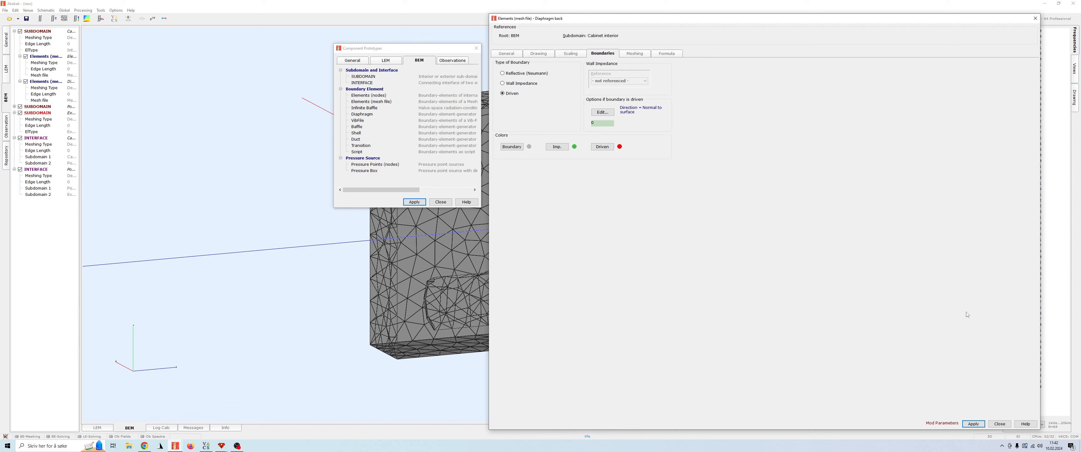
click(972, 425)
click(996, 424)
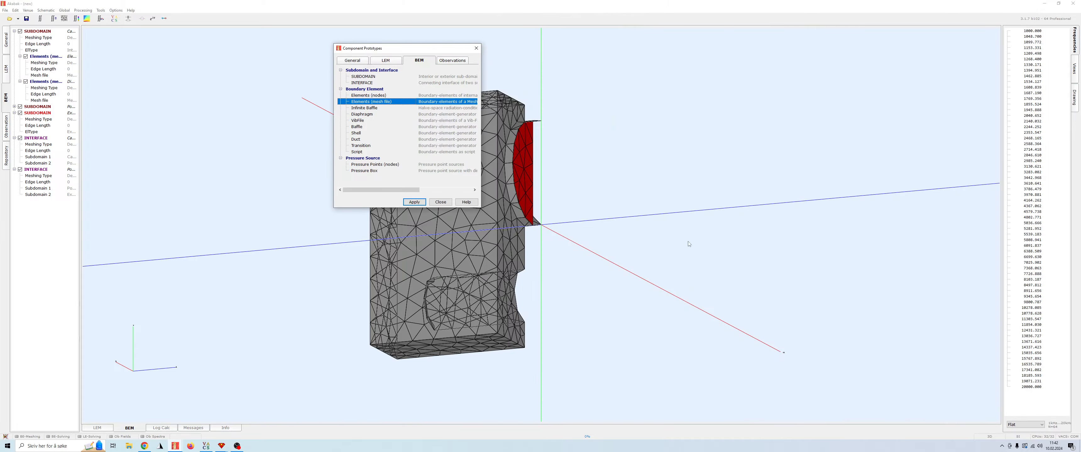
Step: Examine the driven diaphragm surface and the surrounding cabinet interior walls in the model from several angles
drag(688, 241, 923, 185)
drag(618, 142, 759, 208)
click(614, 223)
drag(709, 251, 650, 251)
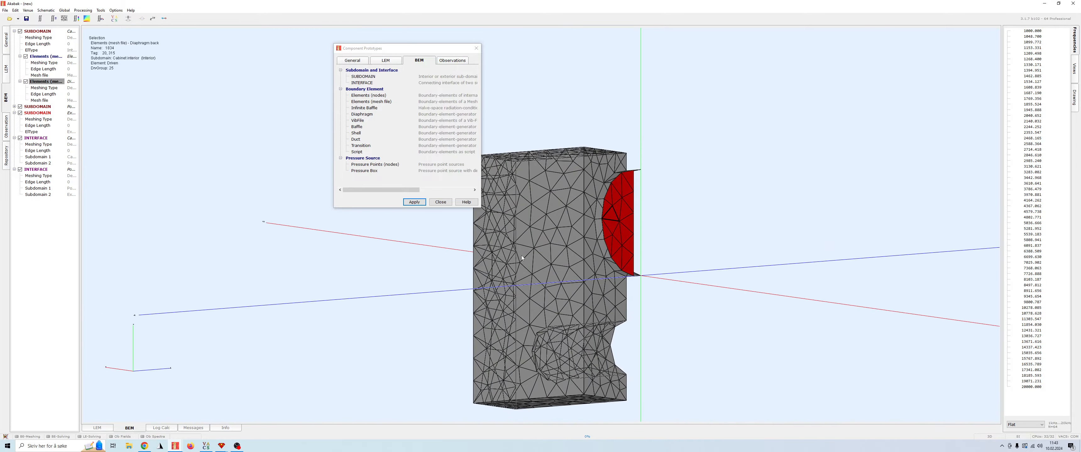
drag(525, 252, 788, 323)
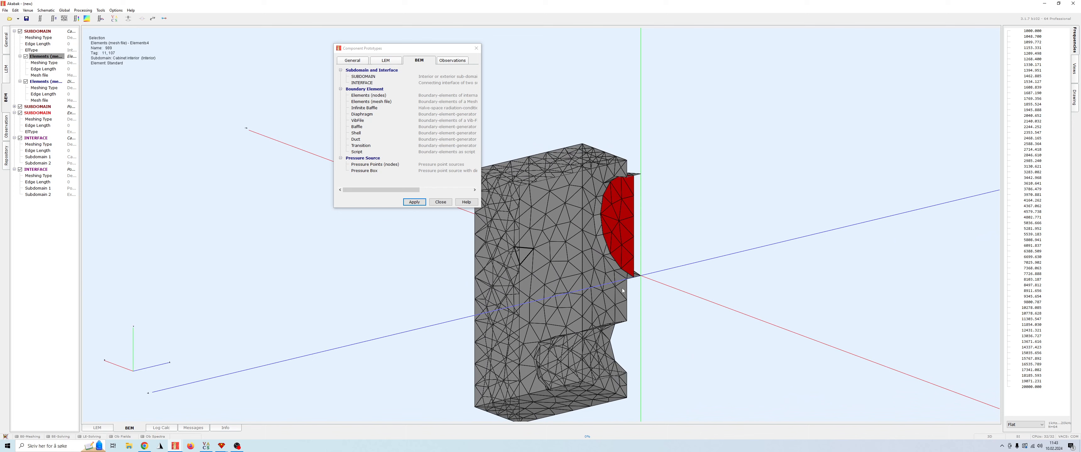
Step: Add an Elements (mesh file) component assigned to the Port interior subdomain
double_click(365, 106)
click(542, 210)
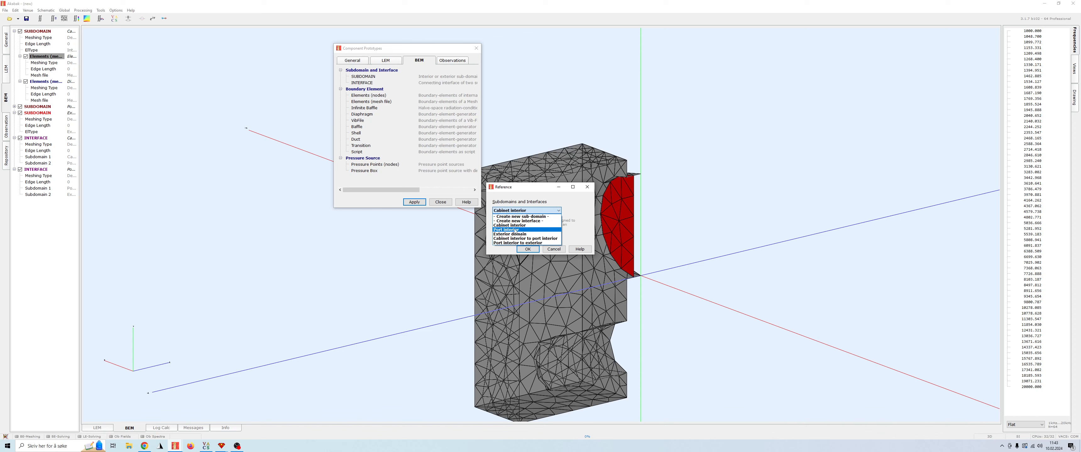
click(516, 229)
click(517, 210)
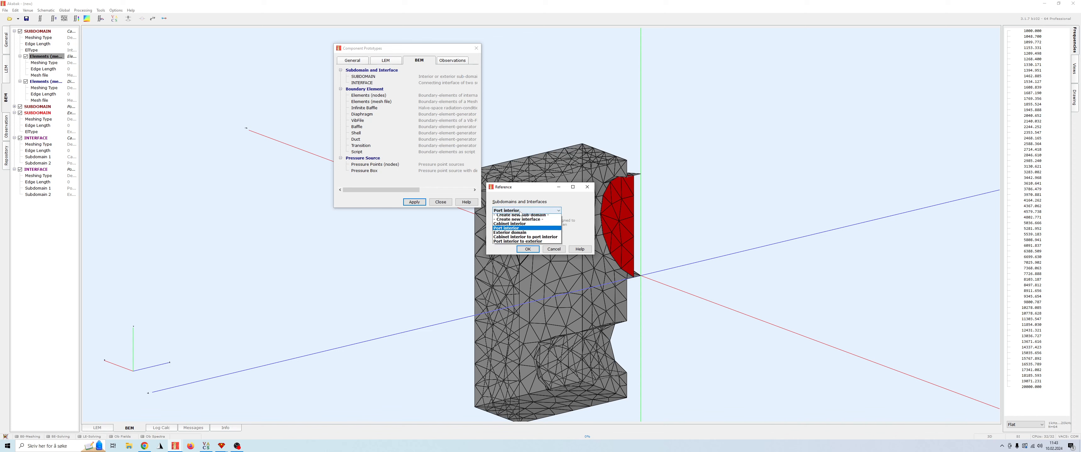
click(512, 230)
click(527, 249)
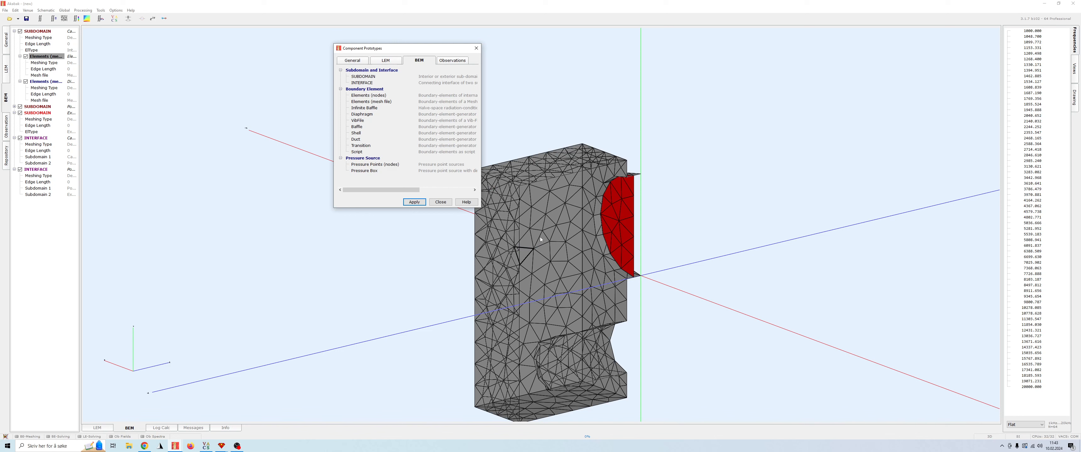
Step: Identify the port tube's inner surface tag by picking an element on it in the new component's enlarged mesh preview
click(905, 66)
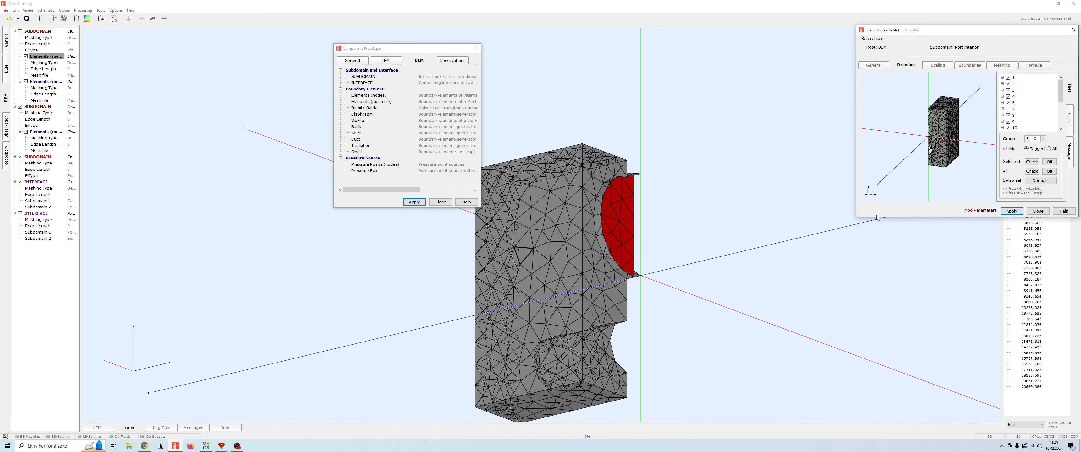
drag(857, 217, 615, 366)
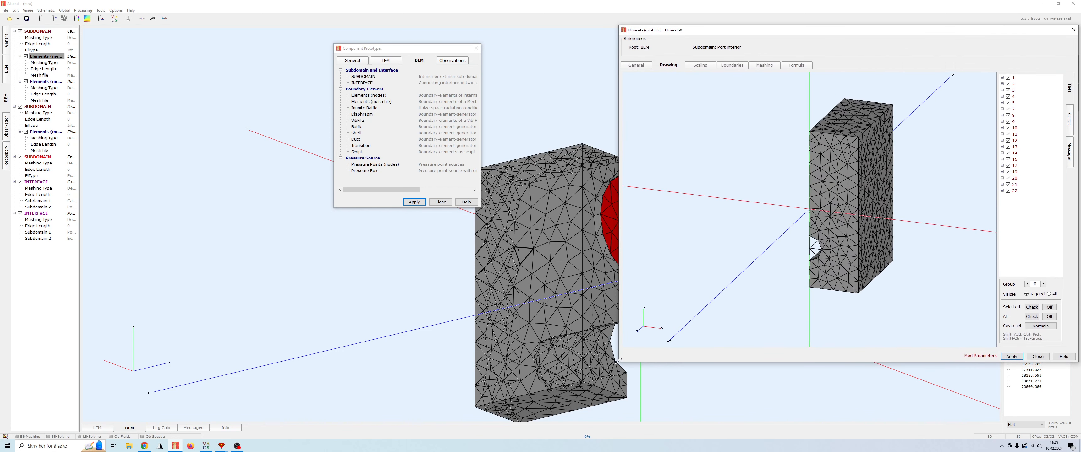
drag(852, 36, 753, 45)
drag(709, 265, 810, 260)
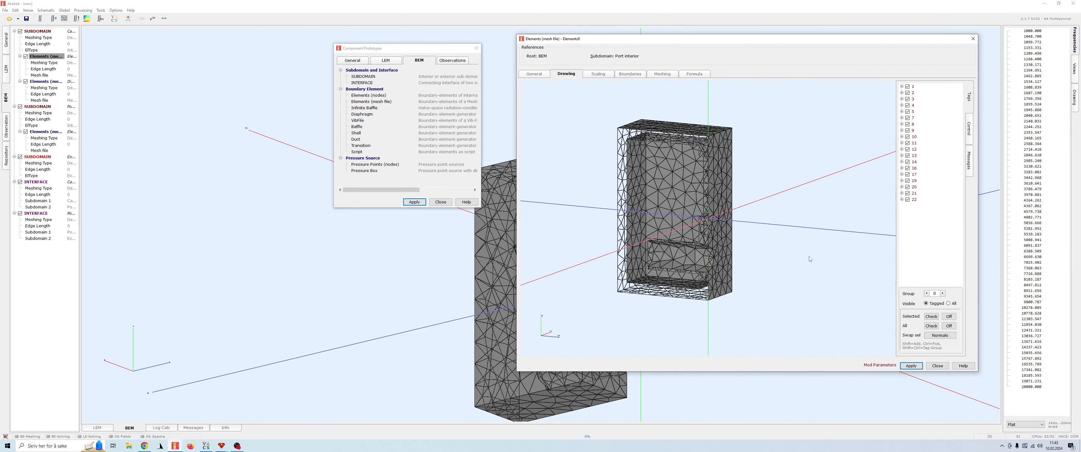
click(665, 264)
scroll(667, 264, up, 6)
scroll(751, 250, down, 8)
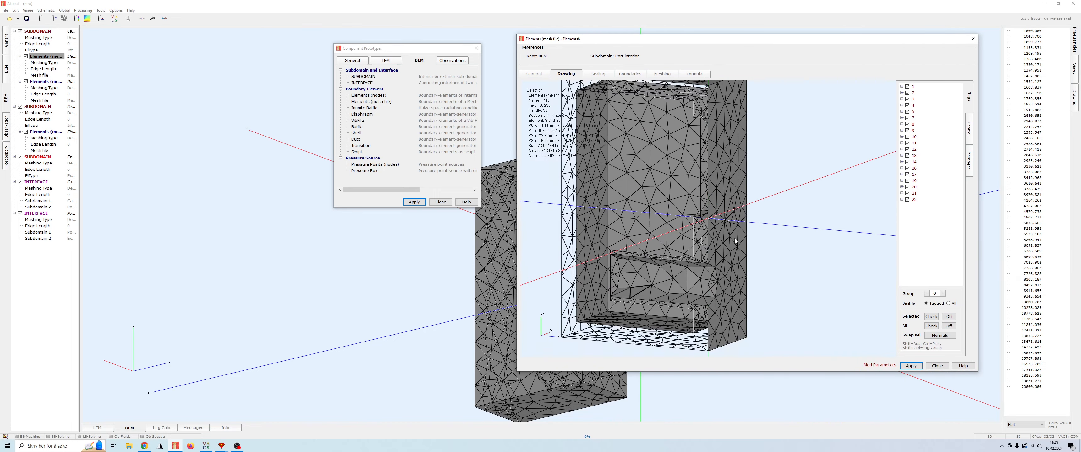
drag(754, 246, 479, 76)
Step: Limit the port interior elements to mesh tag 8 only, apply the selection and close the settings
click(949, 326)
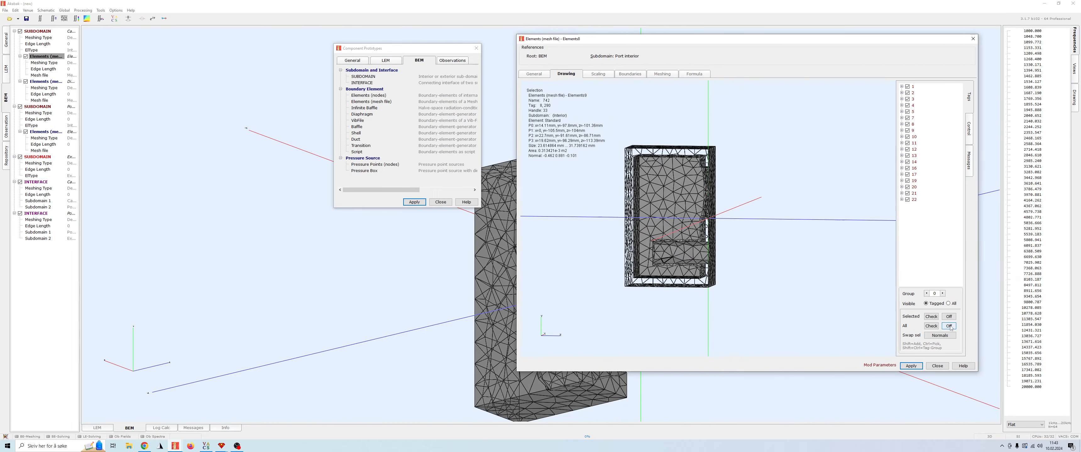
click(907, 124)
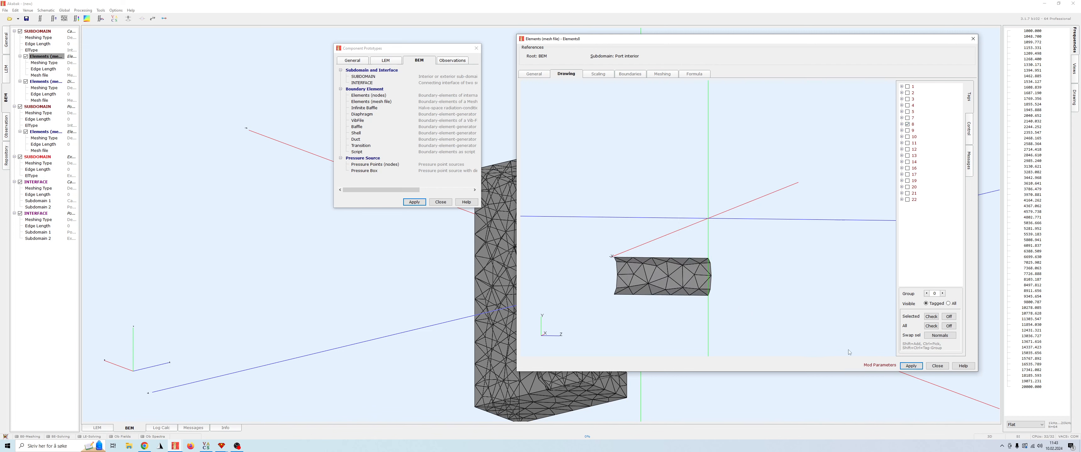
click(912, 366)
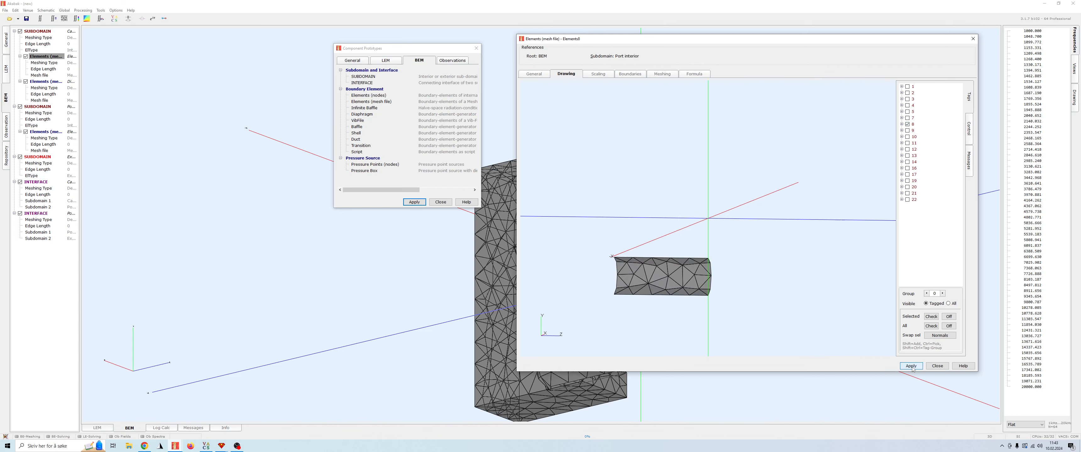
click(937, 366)
Step: Examine the port tube's position relative to the cabinet interior and diaphragm from several angles
right_drag(708, 362, 747, 188)
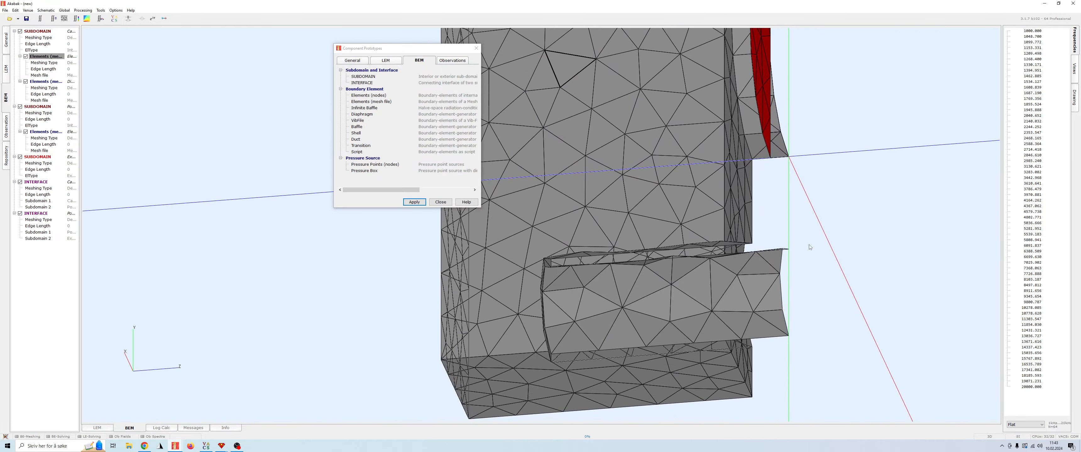
drag(751, 252, 916, 151)
scroll(737, 261, down, 3)
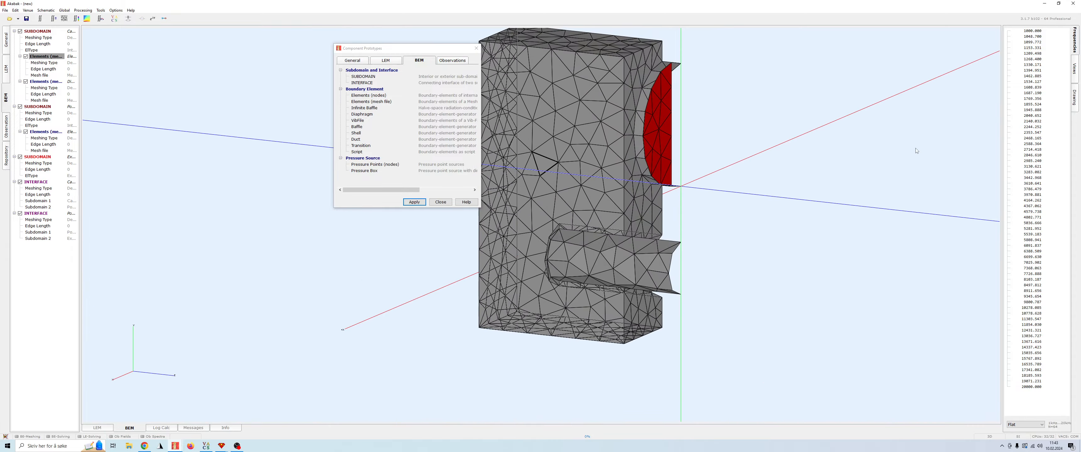
drag(766, 238, 393, 268)
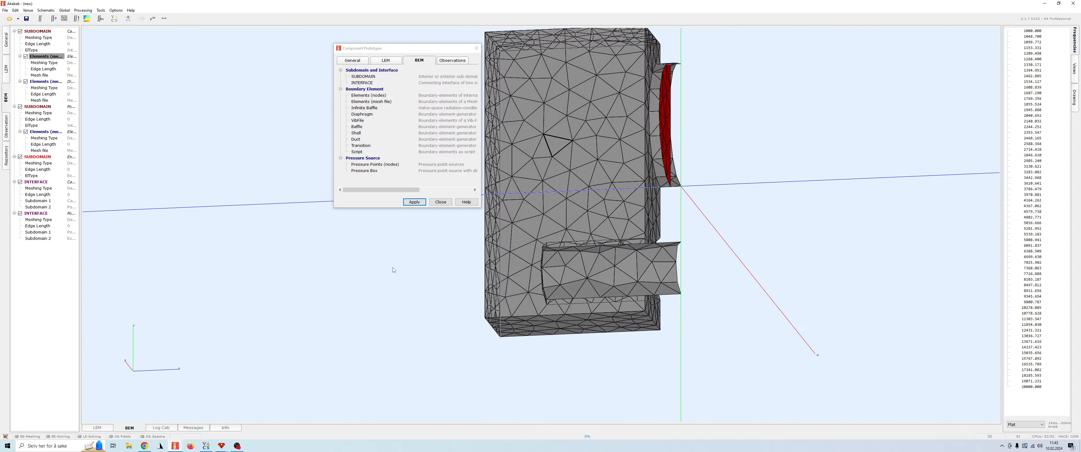
scroll(643, 337, up, 3)
drag(670, 325, 413, 303)
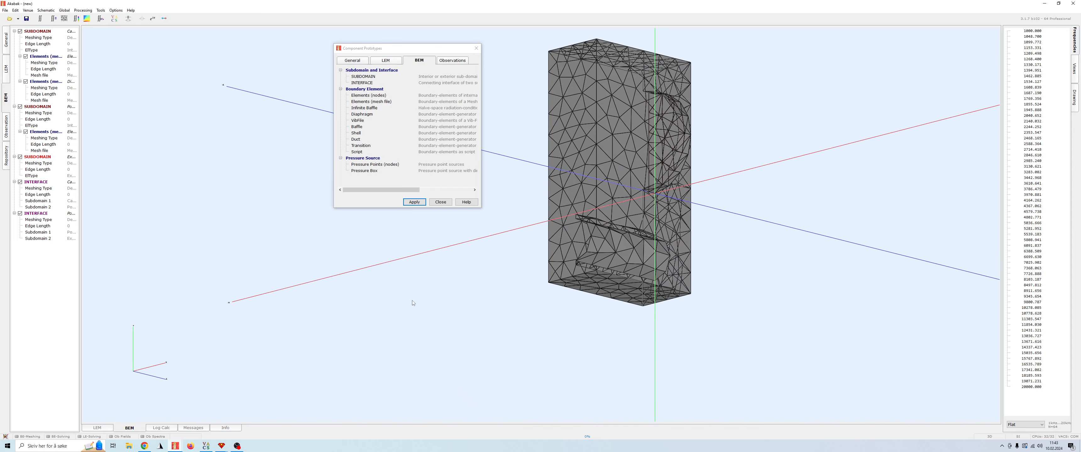
Step: Add an Elements (mesh file) component assigned to the Exterior domain subdomain
double_click(377, 102)
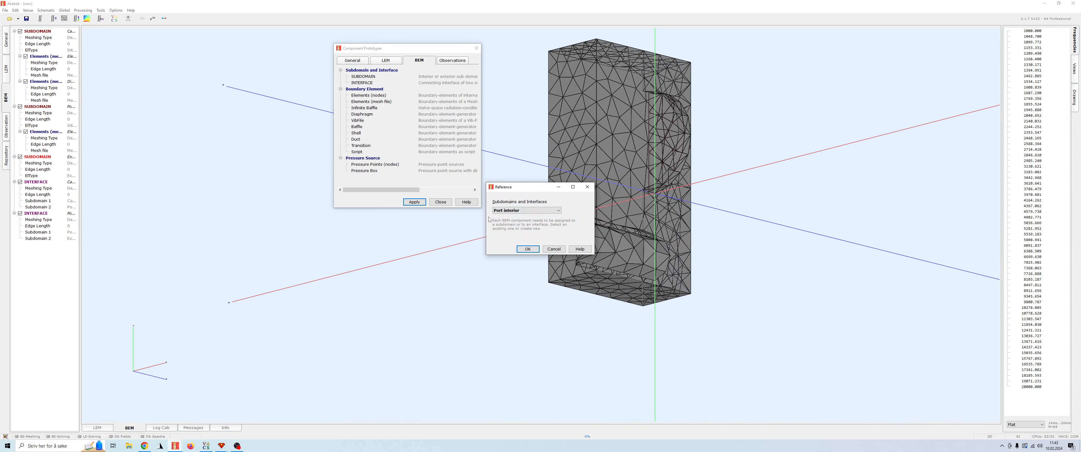
click(526, 210)
click(515, 237)
click(527, 249)
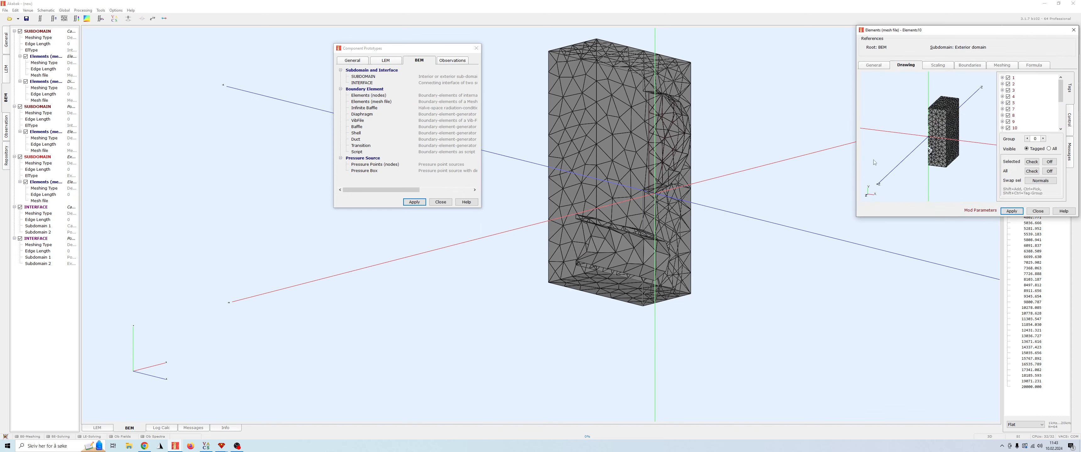
Step: Identify the cabinet's outer surface tags by picking front, back and bottom elements in the new component's enlarged mesh preview
scroll(887, 131, up, 10)
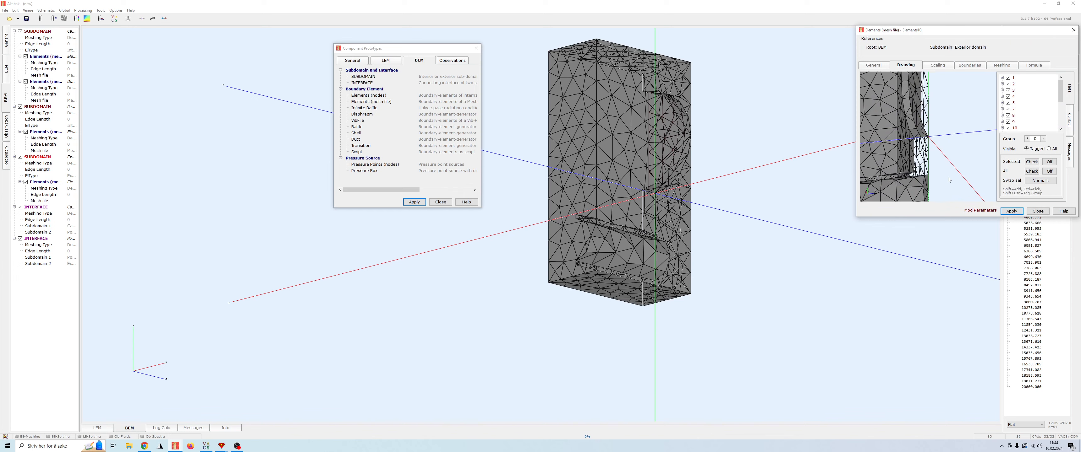
scroll(888, 130, down, 10)
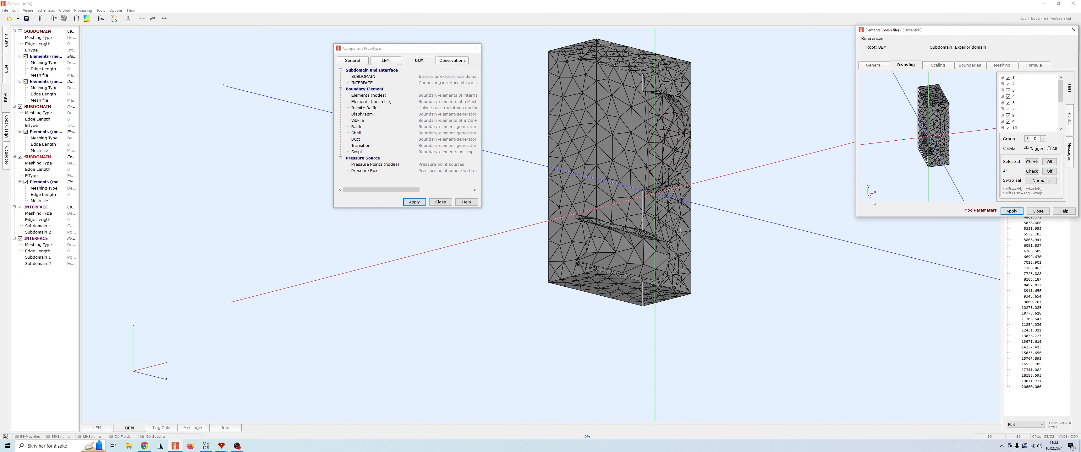
click(946, 123)
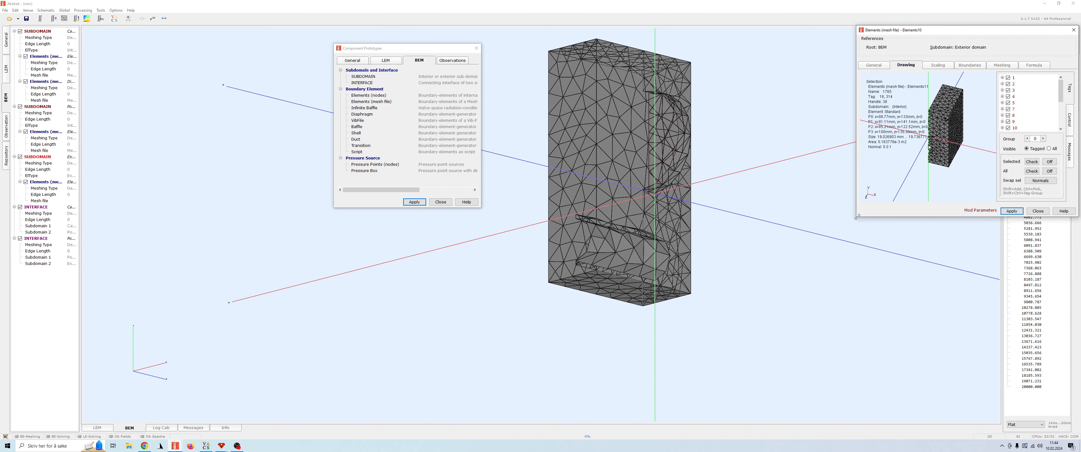
drag(857, 217, 557, 376)
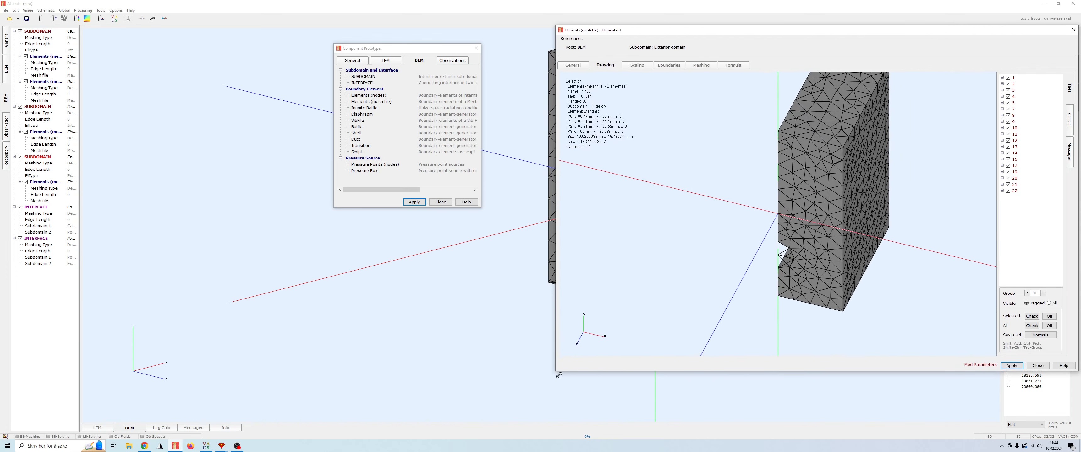
mouse_move(841, 179)
mouse_down()
mouse_move(812, 177)
mouse_move(835, 203)
mouse_move(802, 200)
mouse_move(754, 220)
mouse_up()
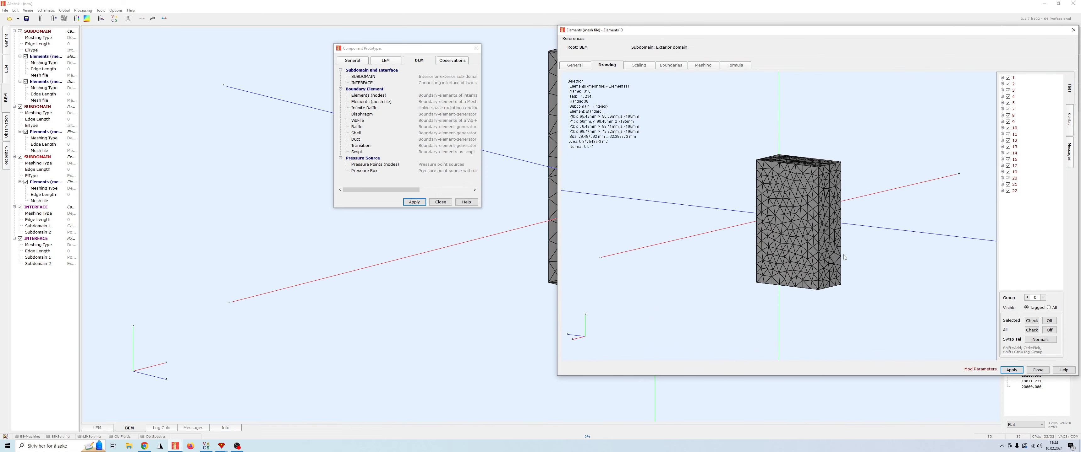
mouse_move(845, 198)
mouse_down()
mouse_move(816, 152)
mouse_move(812, 211)
mouse_up()
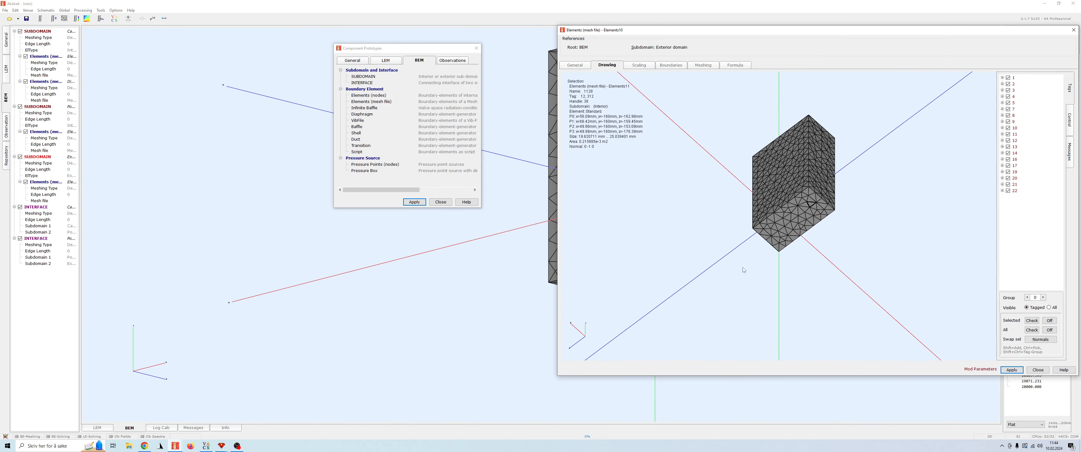
drag(743, 270, 899, 340)
drag(869, 233, 986, 331)
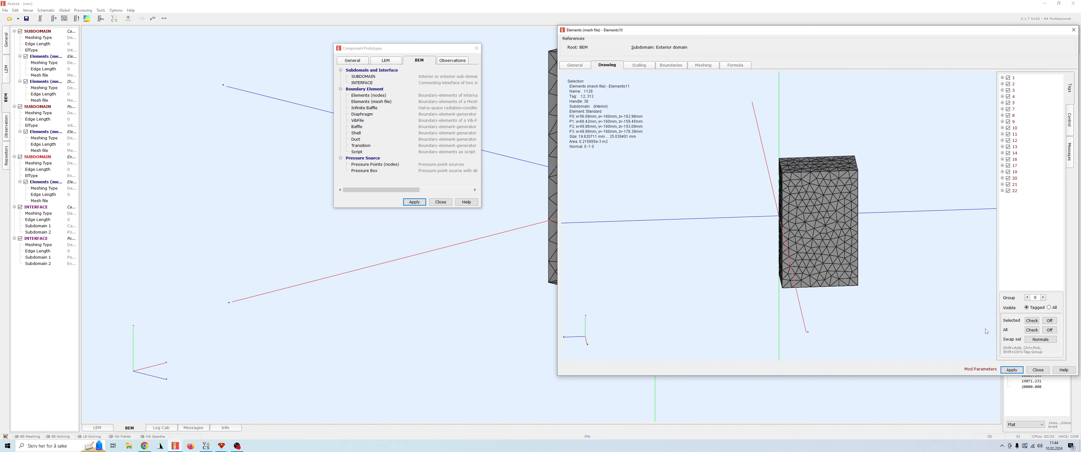
Step: Limit the exterior domain elements to mesh tags 1, 12, 13, 14 and 16, apply the selection and close the settings
click(1050, 331)
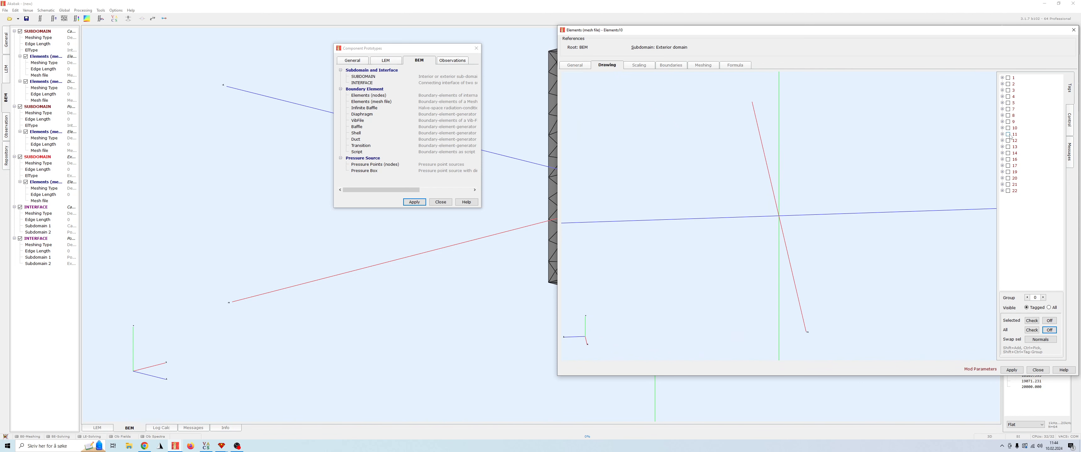
click(1008, 78)
click(1008, 140)
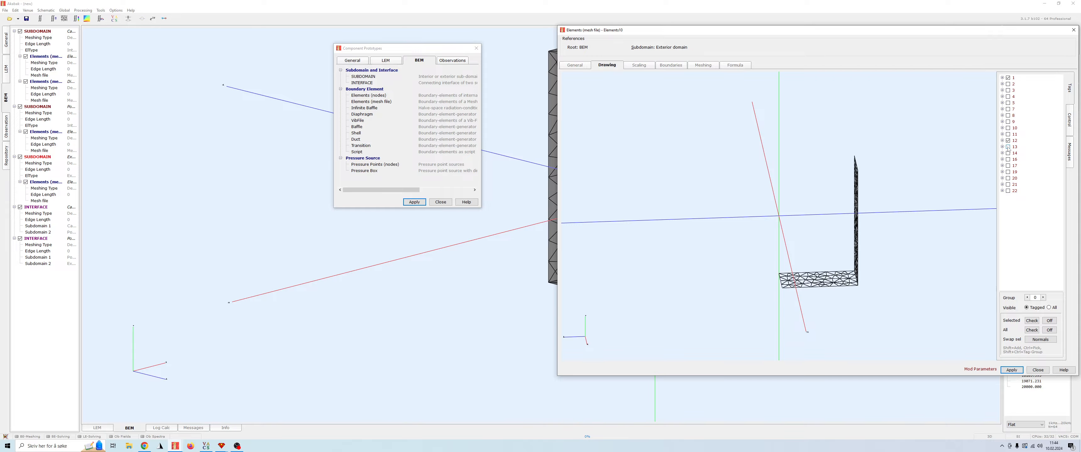
click(1008, 147)
click(1008, 153)
click(1008, 160)
mouse_move(665, 251)
mouse_down()
mouse_move(764, 231)
mouse_move(717, 237)
mouse_move(892, 363)
mouse_move(815, 300)
mouse_move(1025, 355)
mouse_up()
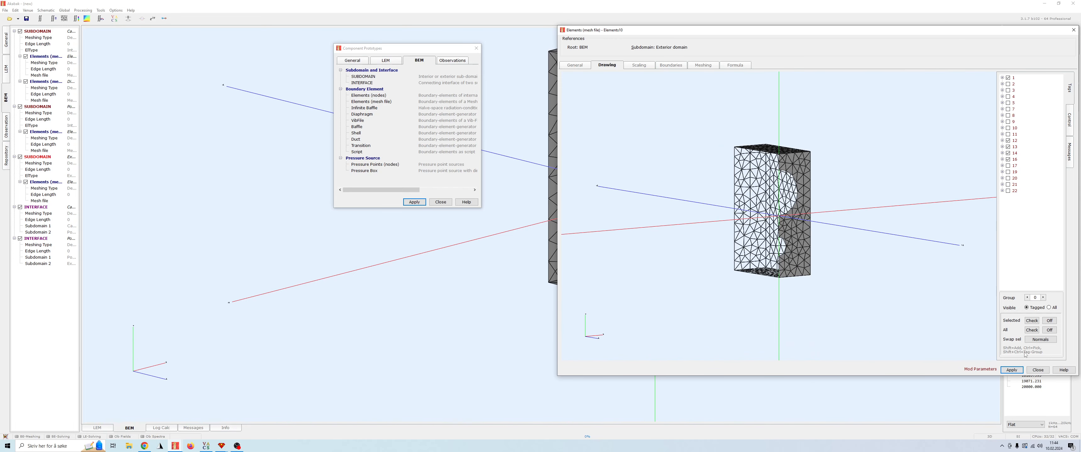
click(1014, 370)
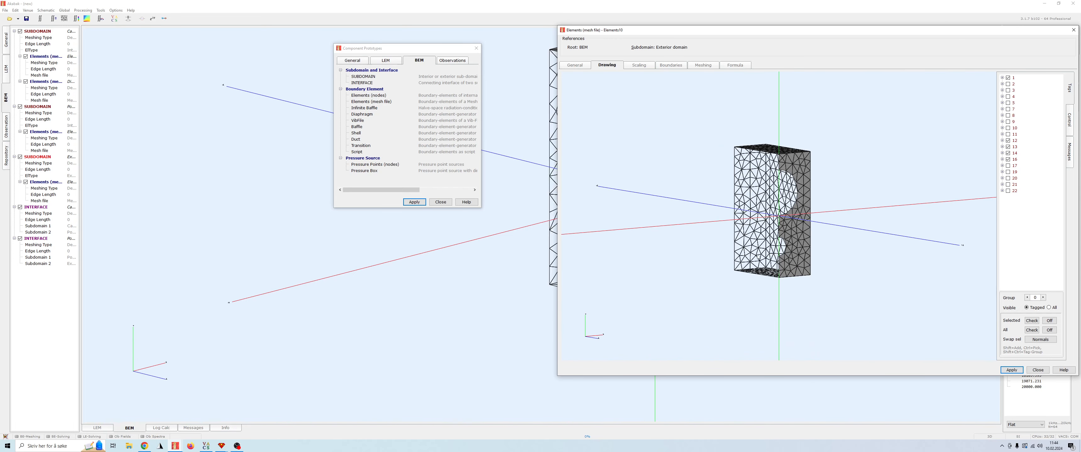
click(1043, 370)
Step: Add another Elements (mesh file) component for the diaphragm front, assigned to the Exterior domain subdomain
drag(716, 220, 746, 159)
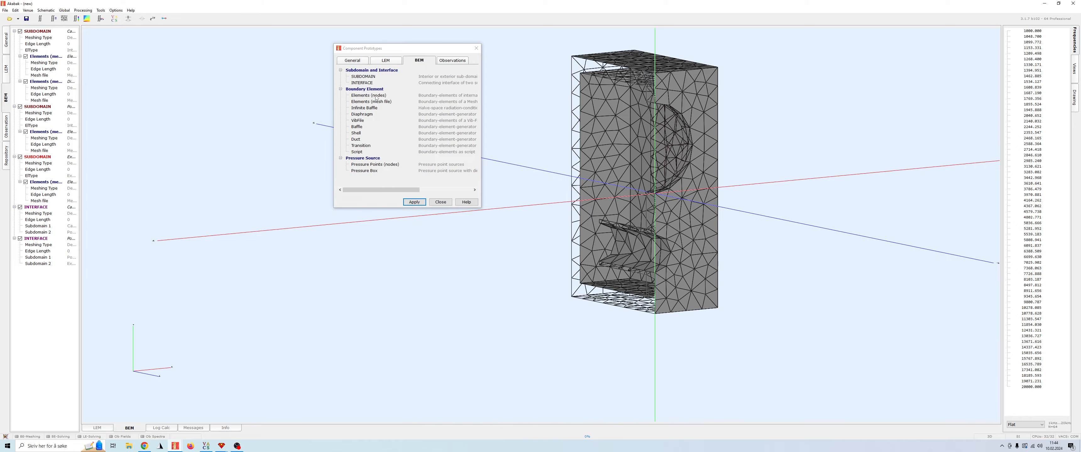
drag(693, 196, 918, 167)
drag(717, 140, 823, 156)
click(627, 148)
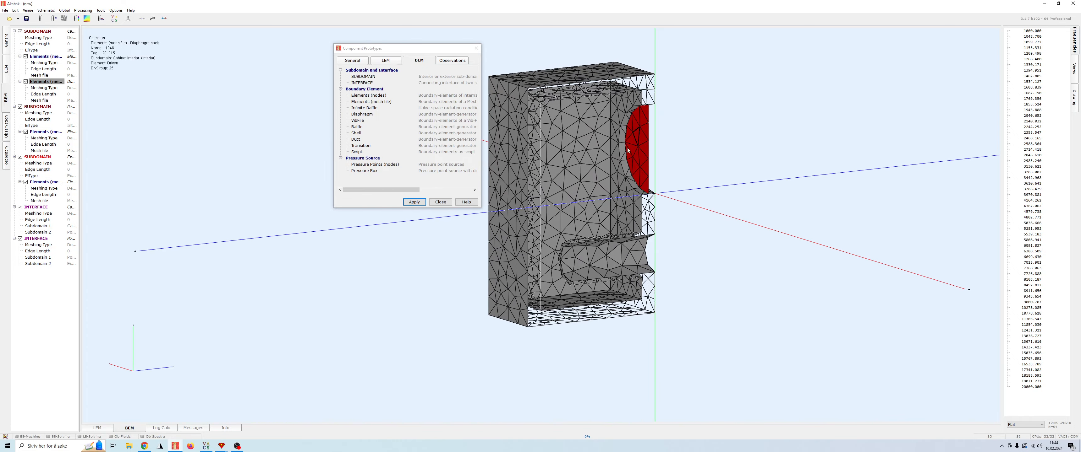
click(668, 163)
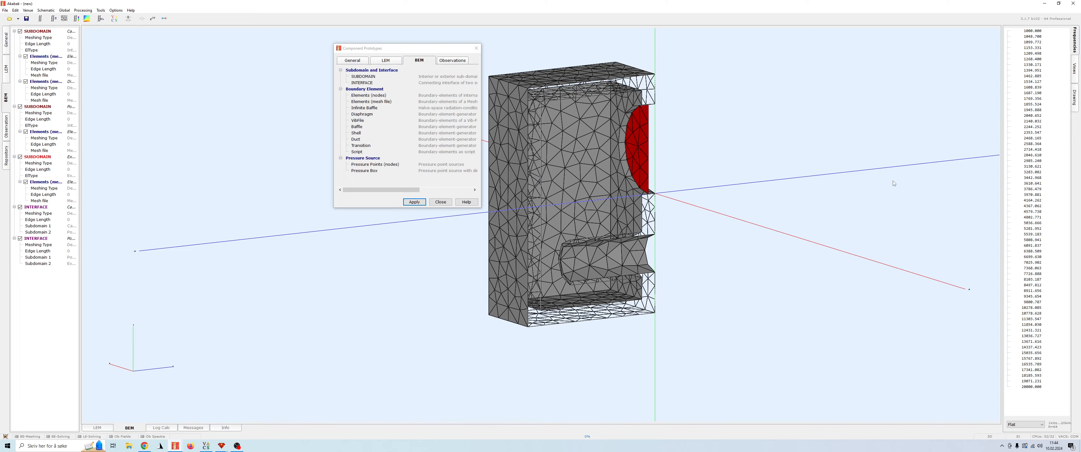
drag(893, 183, 153, 39)
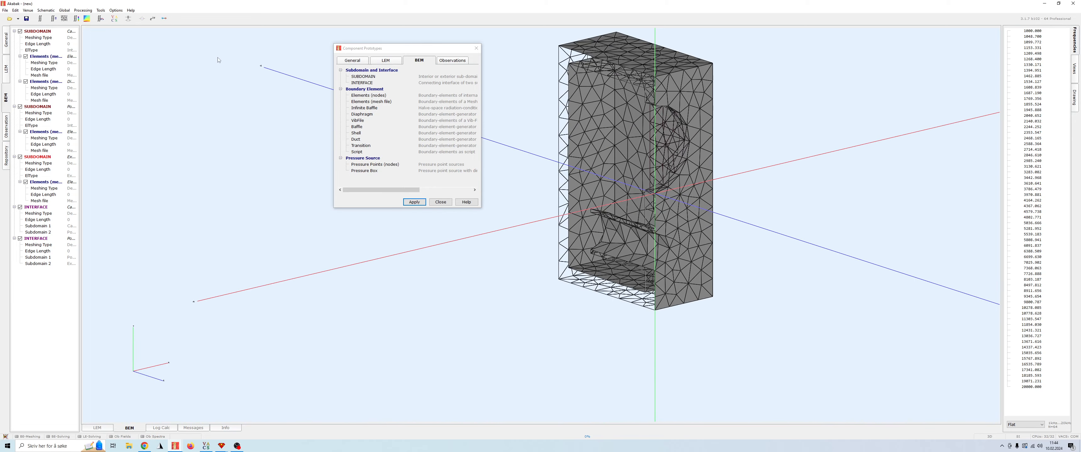
drag(372, 102, 667, 163)
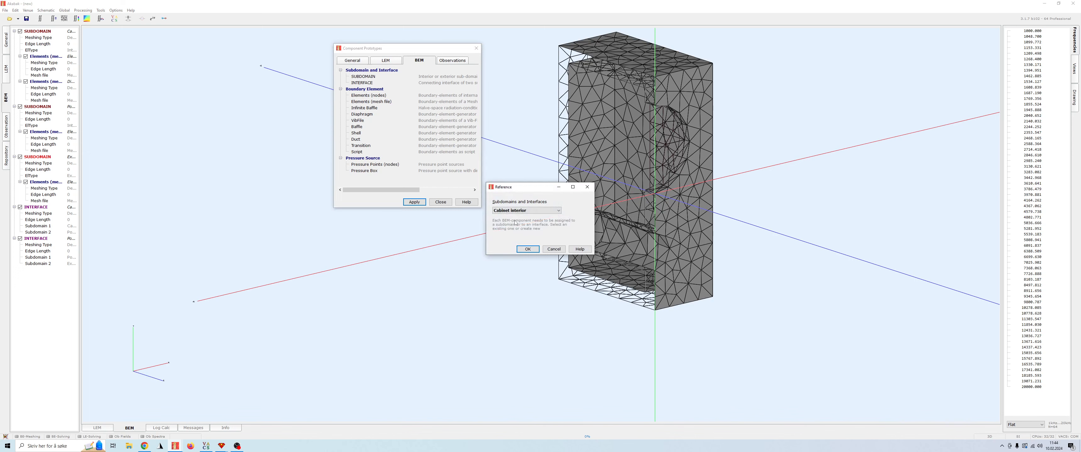
click(516, 210)
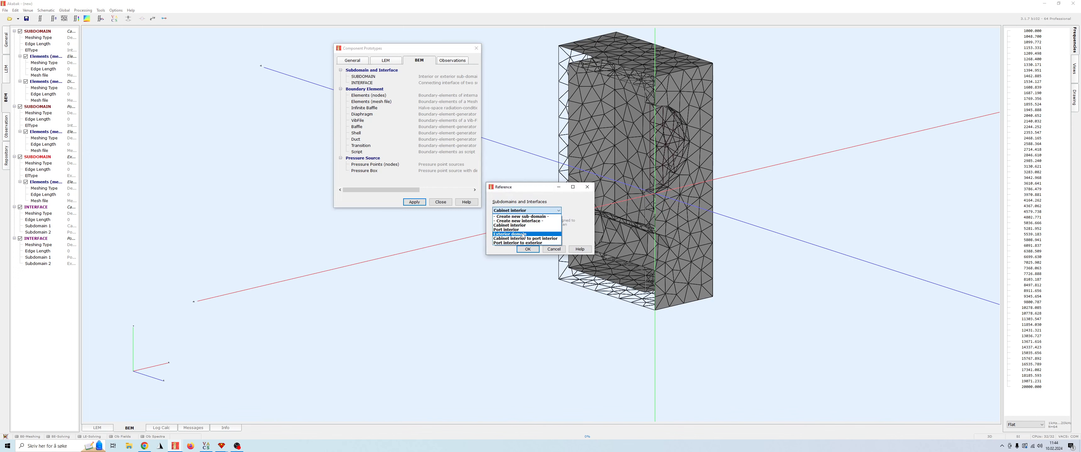
click(523, 234)
click(528, 249)
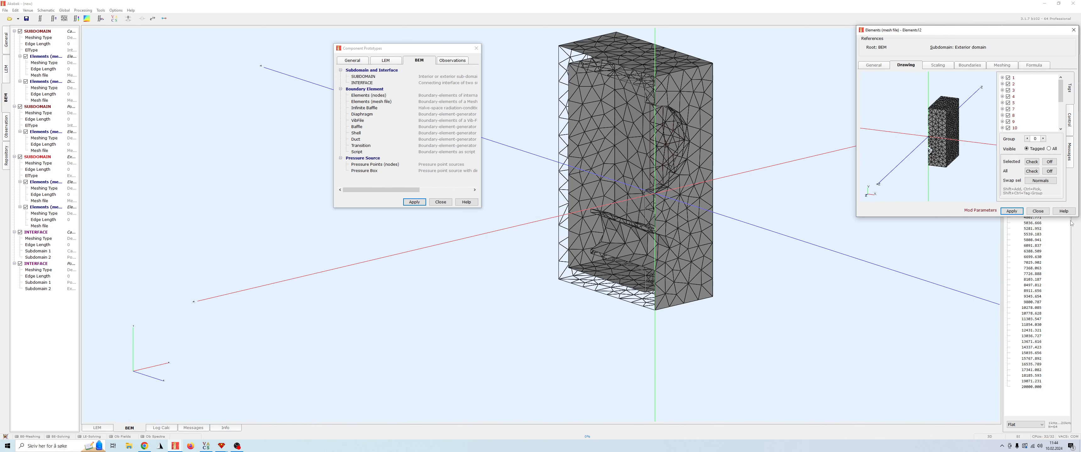
Step: Limit the new exterior component to mesh tag 19 only, isolating the diaphragm in the enlarged mesh preview
scroll(955, 167, up, 3)
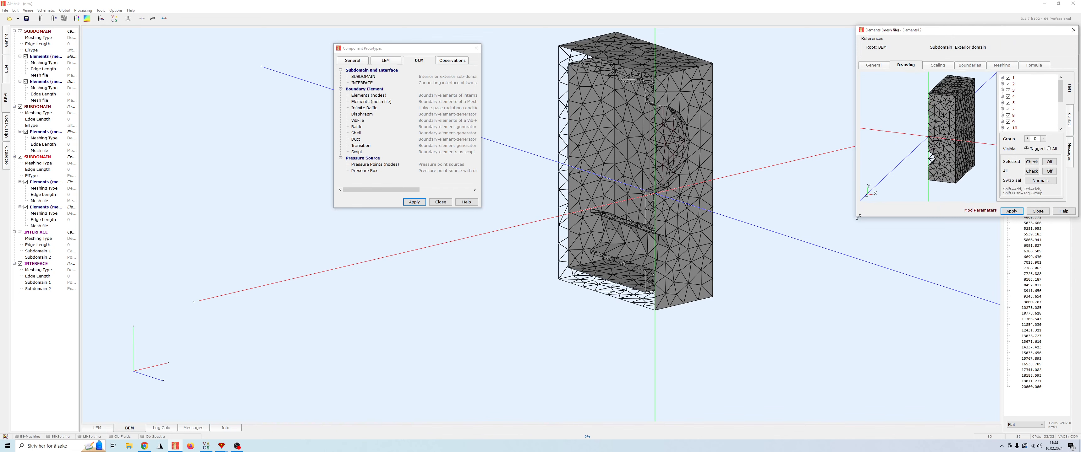
drag(857, 218, 517, 355)
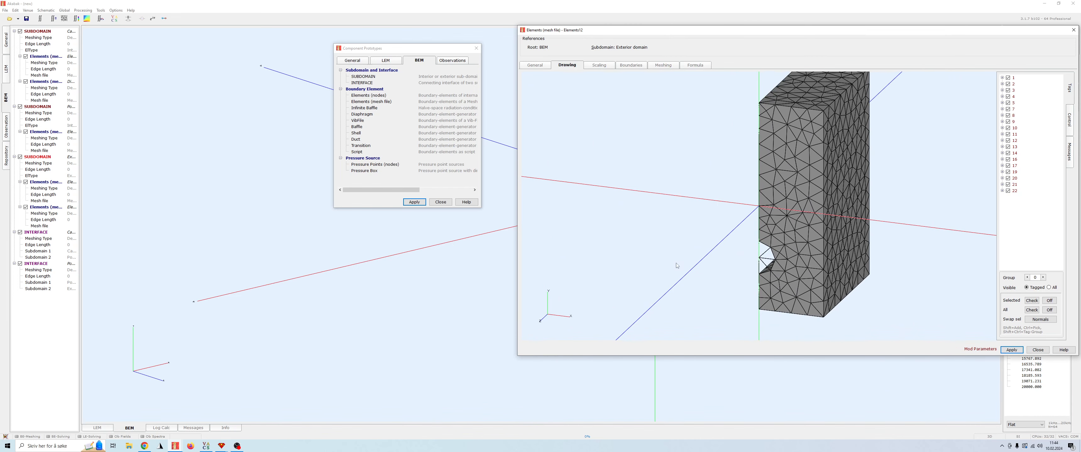
drag(767, 171, 1049, 102)
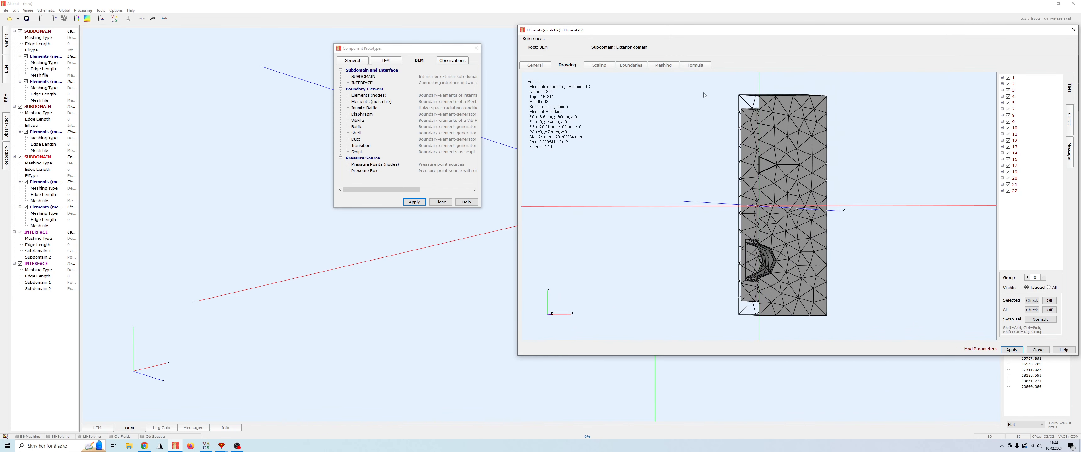
click(1051, 311)
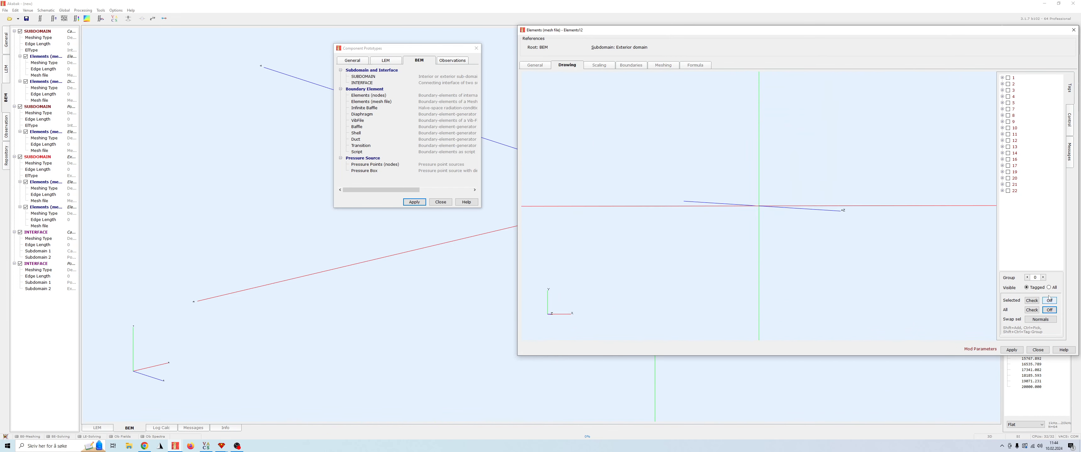
click(1008, 172)
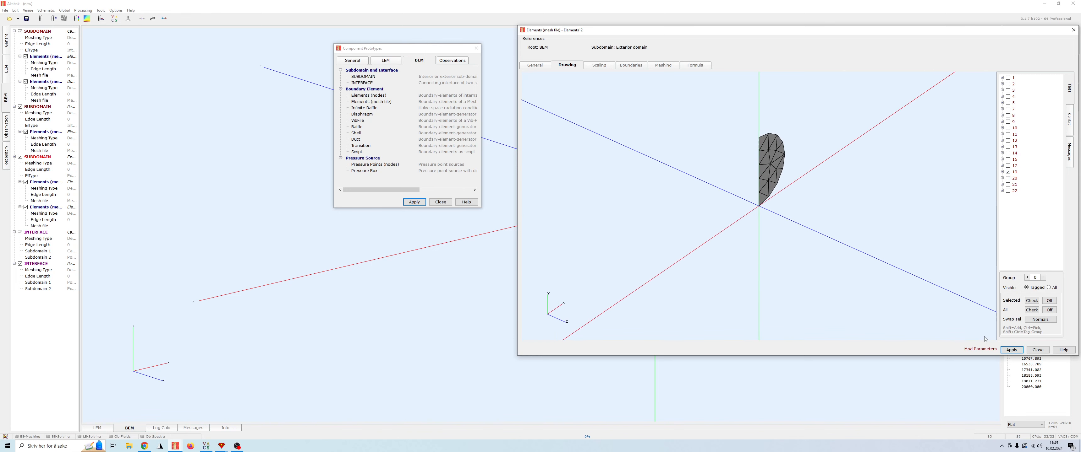
Step: Set the diaphragm front elements' boundary type to Driven, apply the change and close the settings
click(630, 65)
click(532, 105)
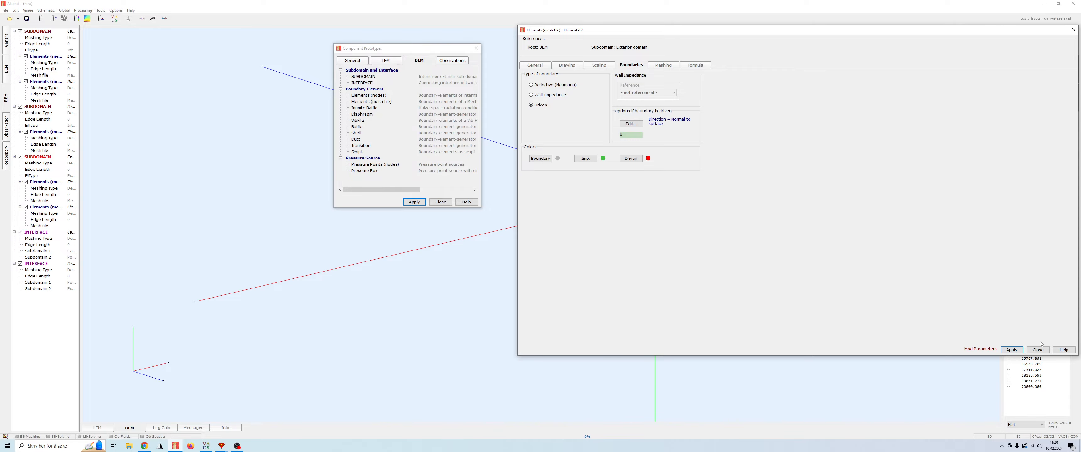
click(1036, 351)
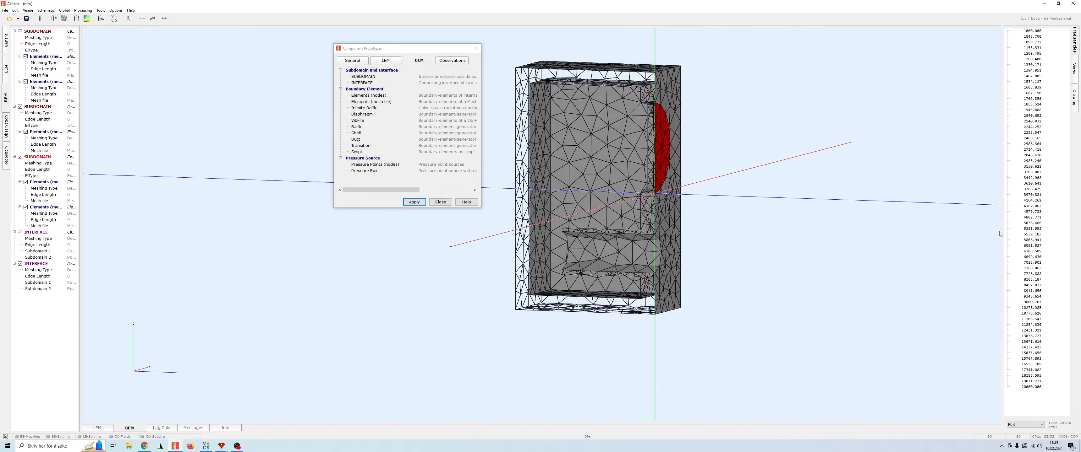
Step: Add an Elements (mesh file) component assigned to the Cabinet interior to port interior interface
drag(904, 160, 740, 181)
drag(14, 190, 372, 314)
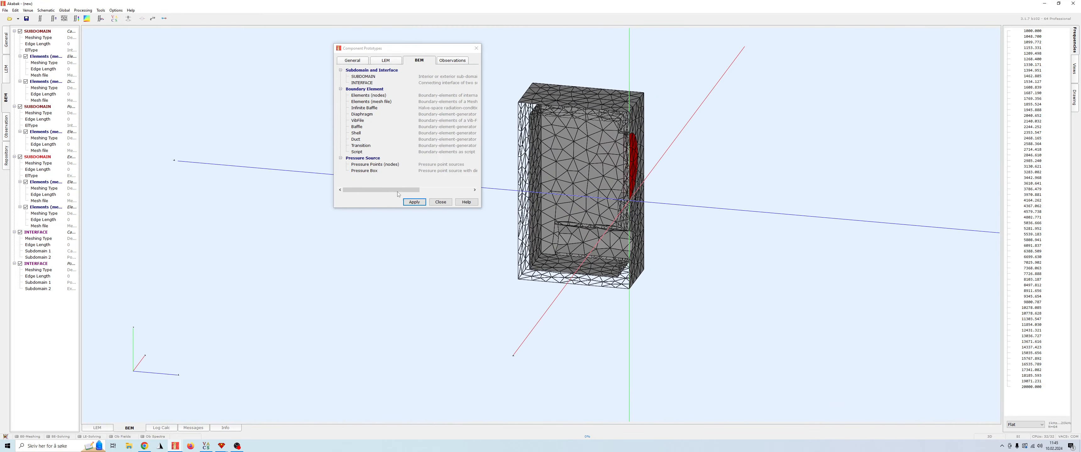
click(371, 104)
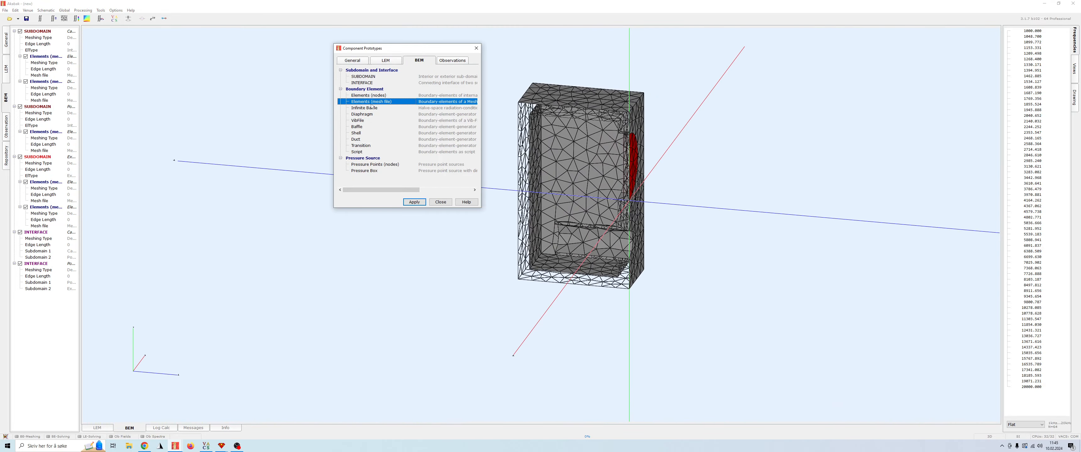
drag(377, 104, 384, 238)
click(396, 261)
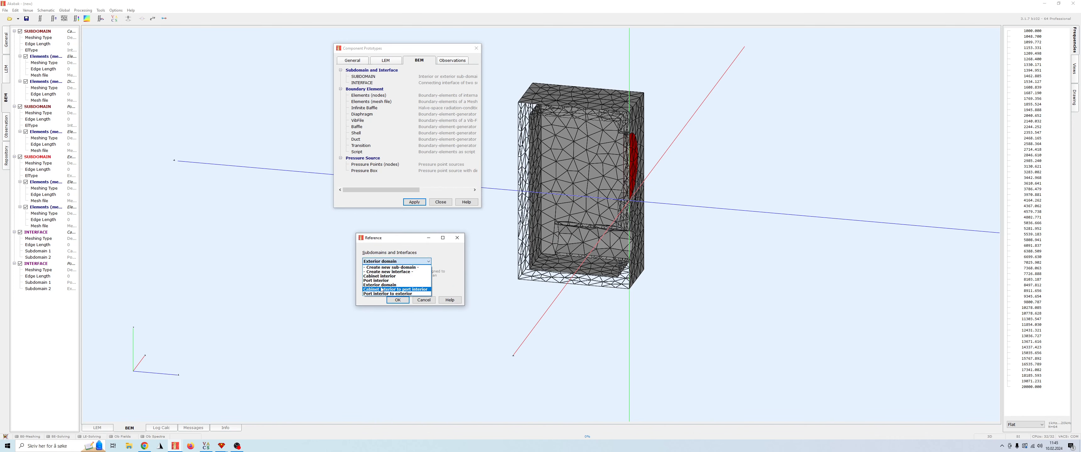
click(392, 290)
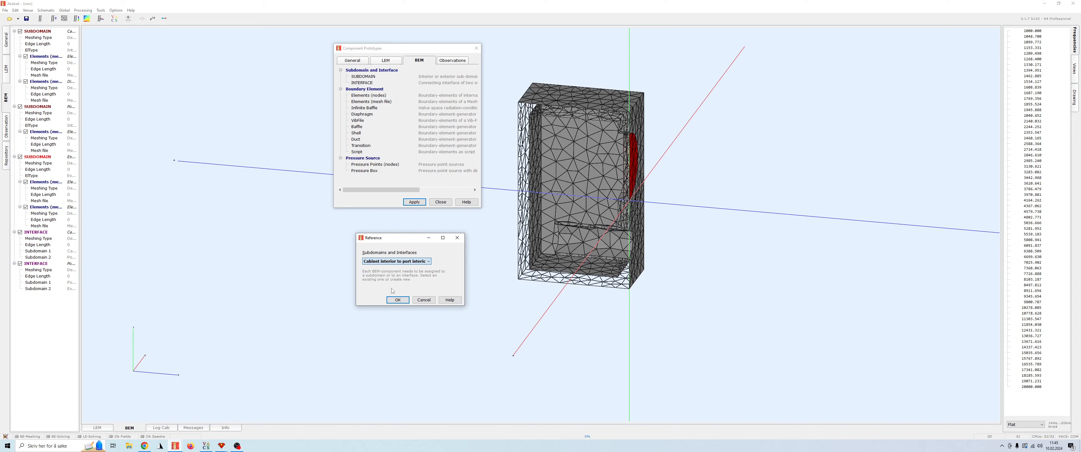
click(398, 300)
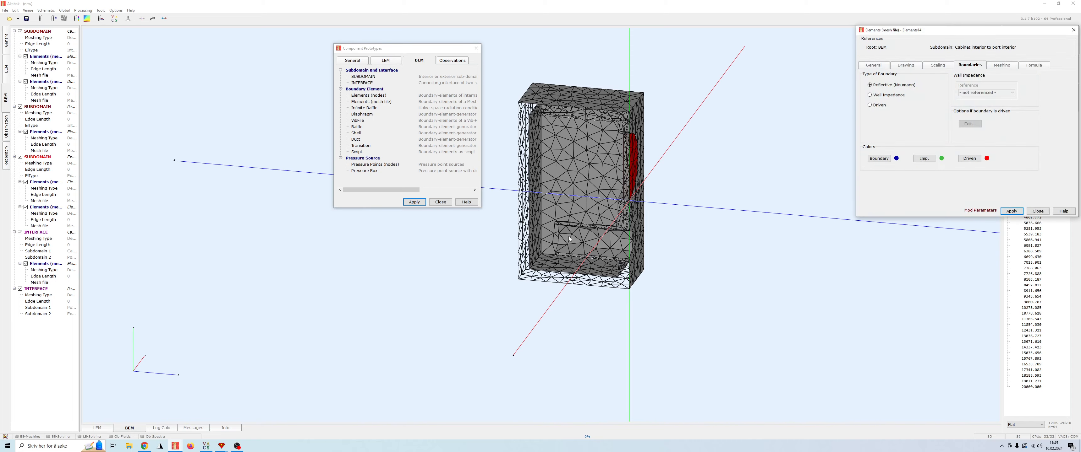
Step: Show the mesh drawing of the new cabinet-to-port interface elements and enlarge the settings window
scroll(571, 281, up, 6)
scroll(572, 280, up, 3)
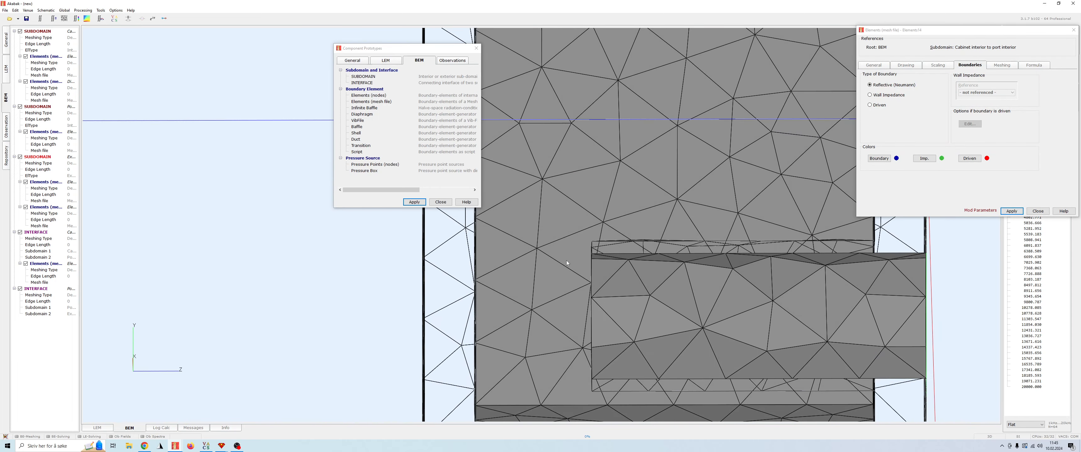
drag(626, 306, 597, 354)
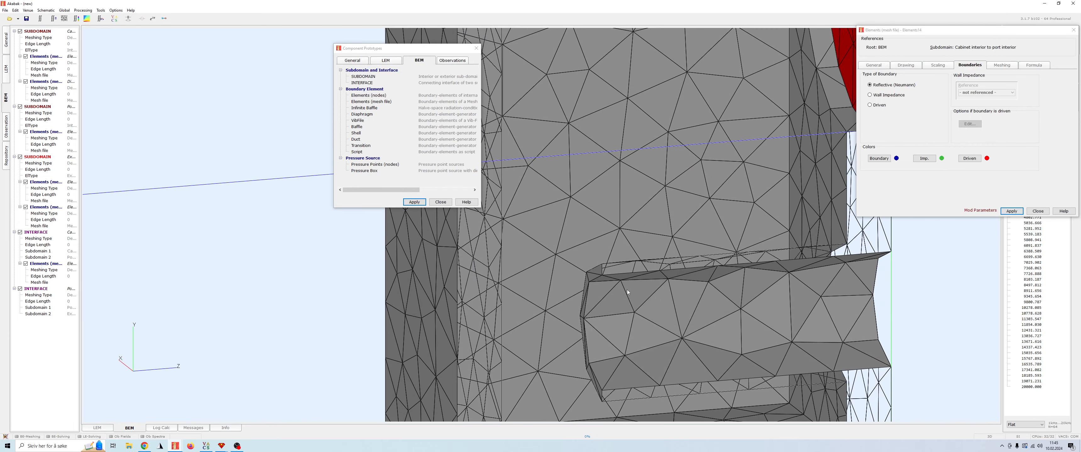
scroll(628, 291, down, 3)
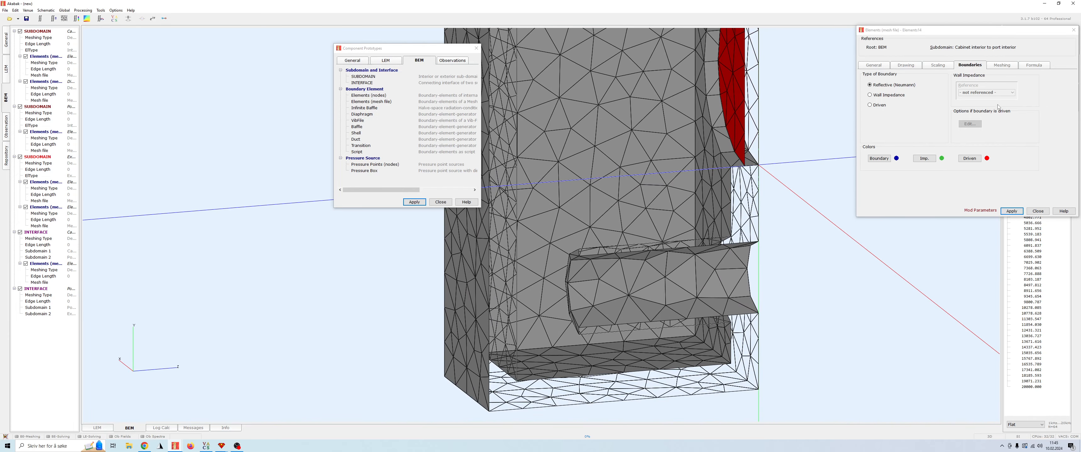
click(911, 66)
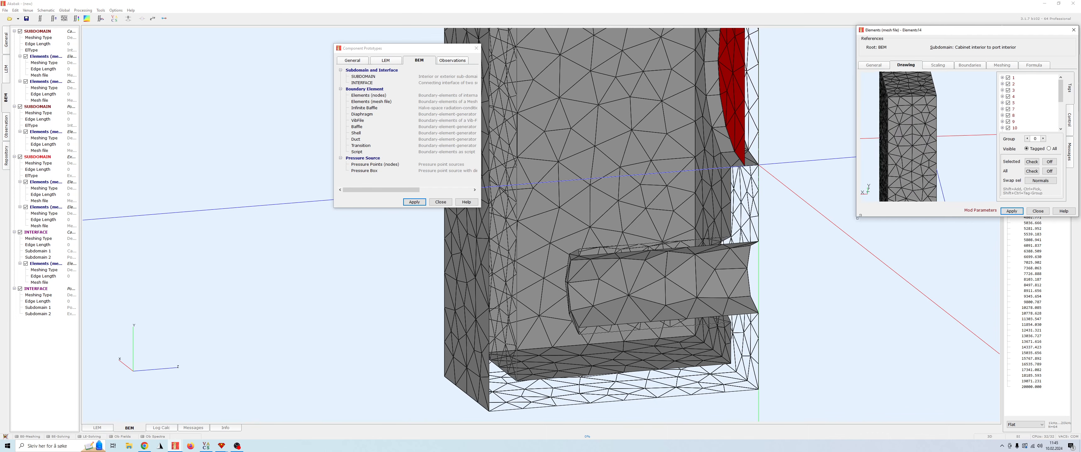
drag(852, 222, 652, 349)
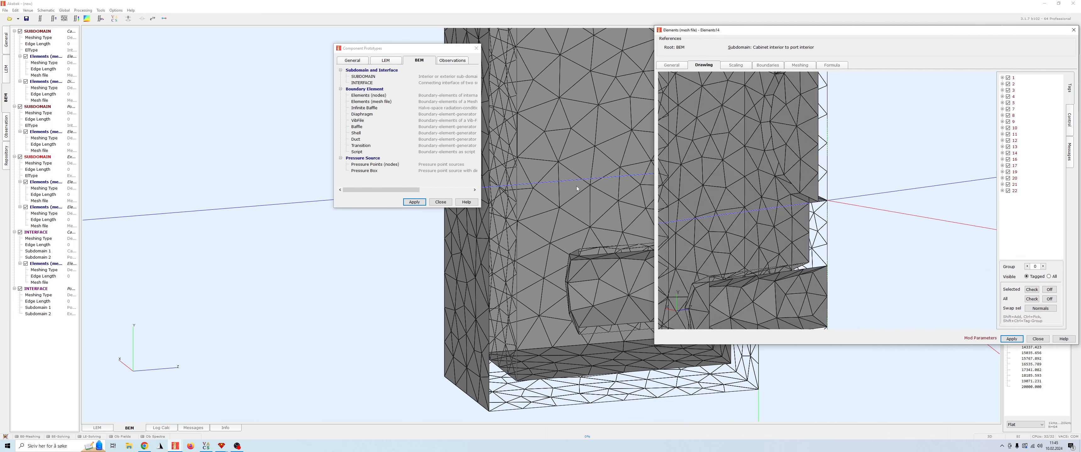
Step: Select an element on the port's inner opening in the mesh preview to identify its tag
scroll(798, 240, up, 3)
drag(798, 240, 810, 200)
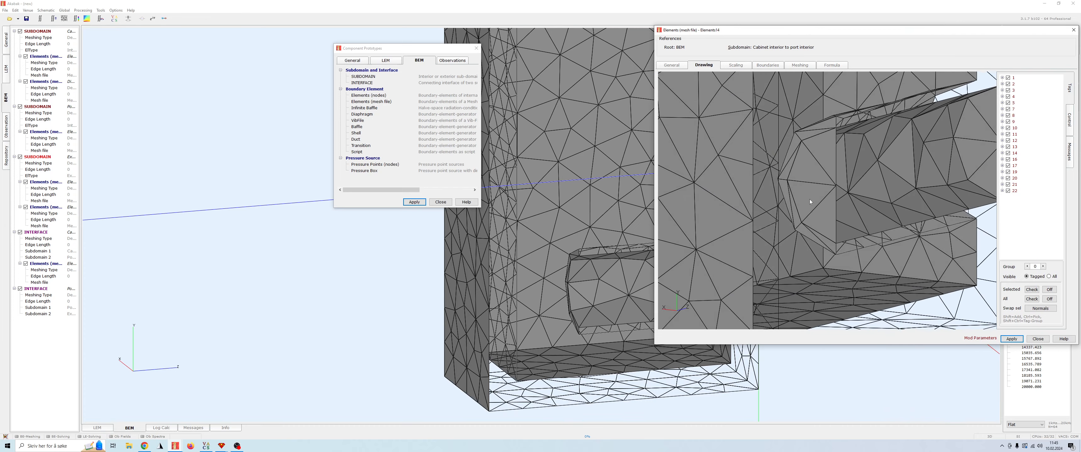
click(810, 185)
scroll(844, 248, down, 2)
mouse_move(845, 249)
mouse_down()
mouse_move(796, 251)
mouse_move(919, 251)
mouse_move(868, 251)
mouse_up()
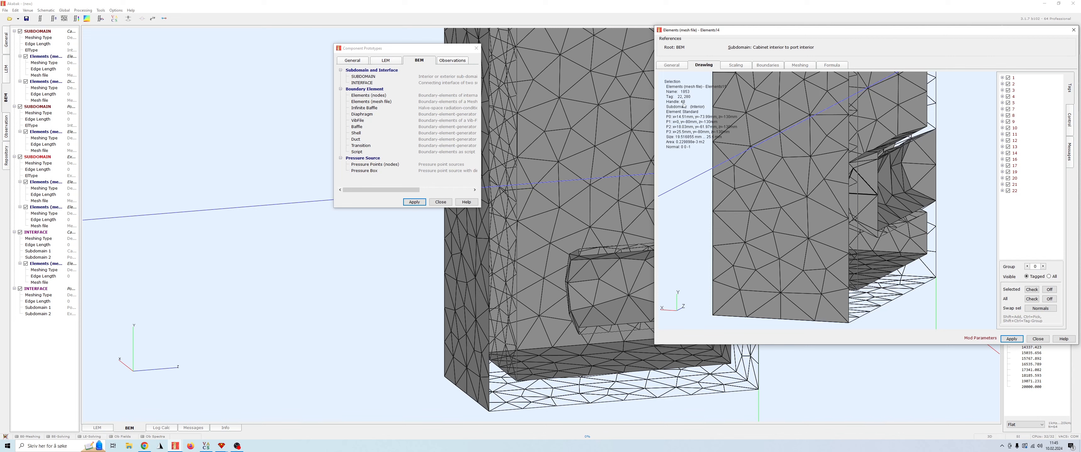
drag(694, 105, 831, 255)
Step: Limit the cabinet-to-port interface elements to mesh tag 22 only, apply the change and close the settings
click(1047, 299)
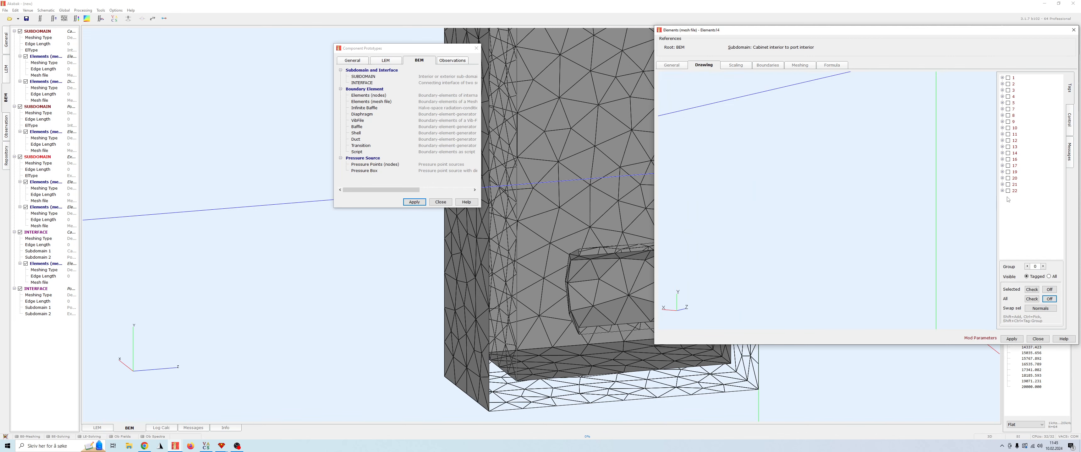
click(1008, 191)
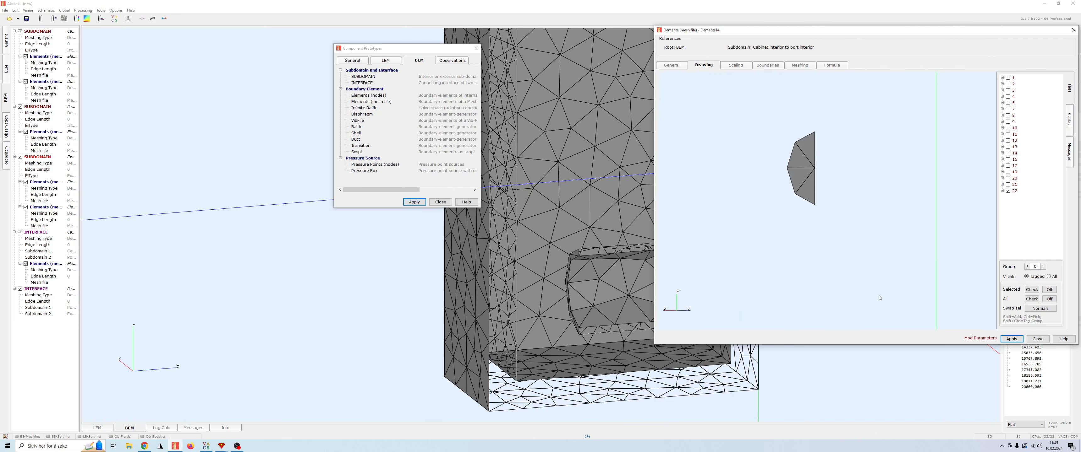
click(1010, 340)
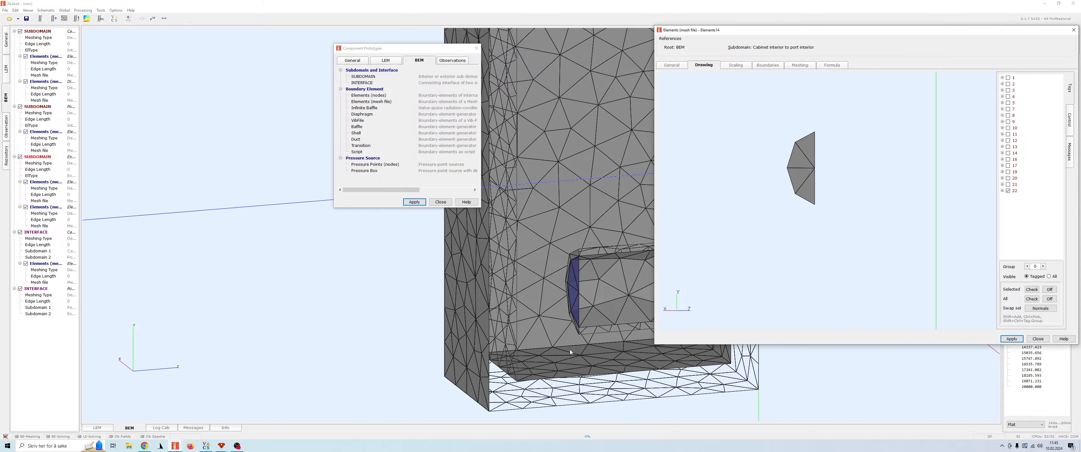
drag(569, 353, 700, 335)
click(1038, 339)
drag(797, 328, 768, 304)
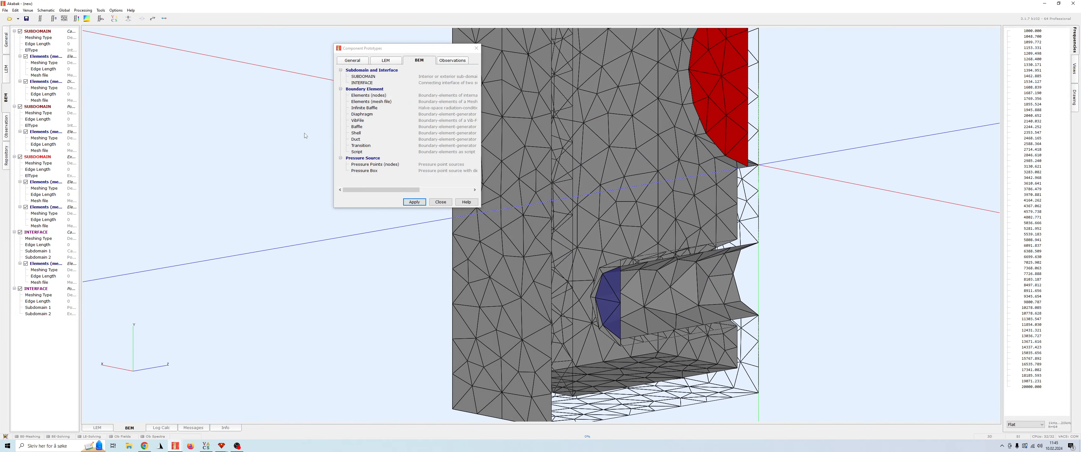
Step: Add another Elements (mesh file) component assigned to the Port interior to exterior interface
double_click(383, 107)
click(523, 211)
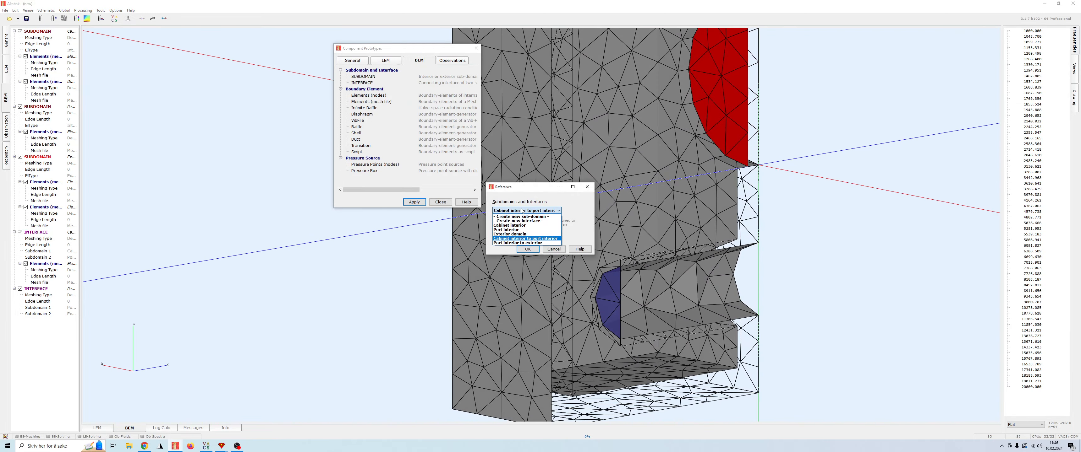
click(524, 243)
click(528, 249)
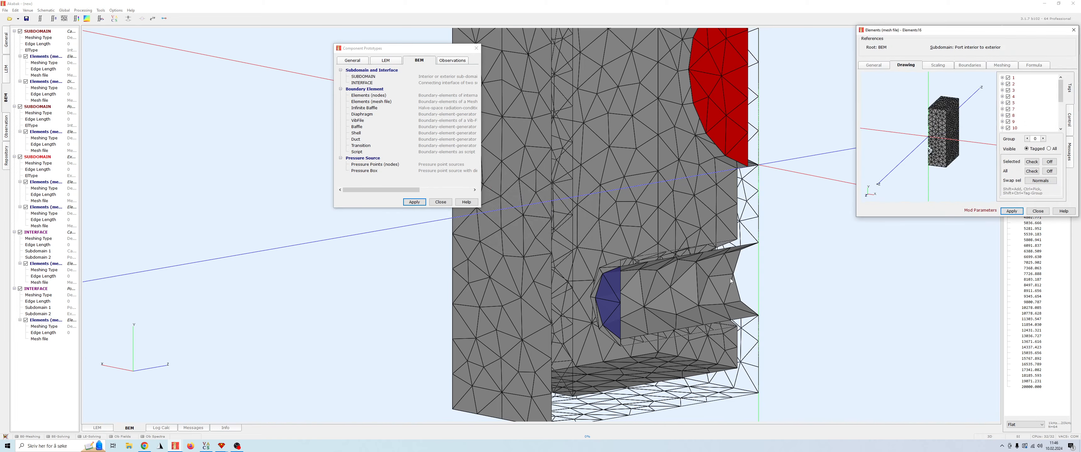
Step: Enlarge the new component's mesh preview and select an element on the port's outer opening to identify its tag
drag(735, 280, 293, 265)
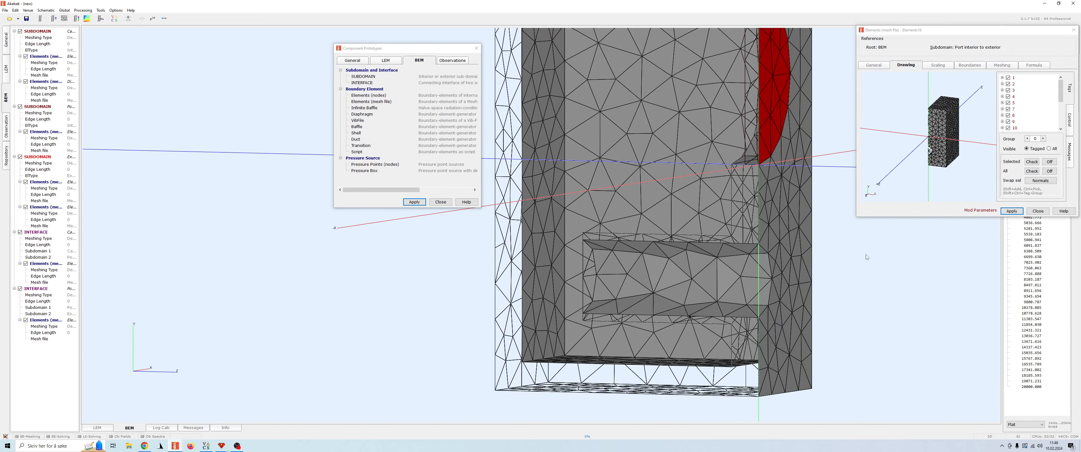
drag(847, 289, 937, 304)
drag(969, 145, 899, 166)
drag(835, 235, 460, 436)
drag(751, 353, 866, 331)
scroll(748, 358, up, 5)
click(716, 369)
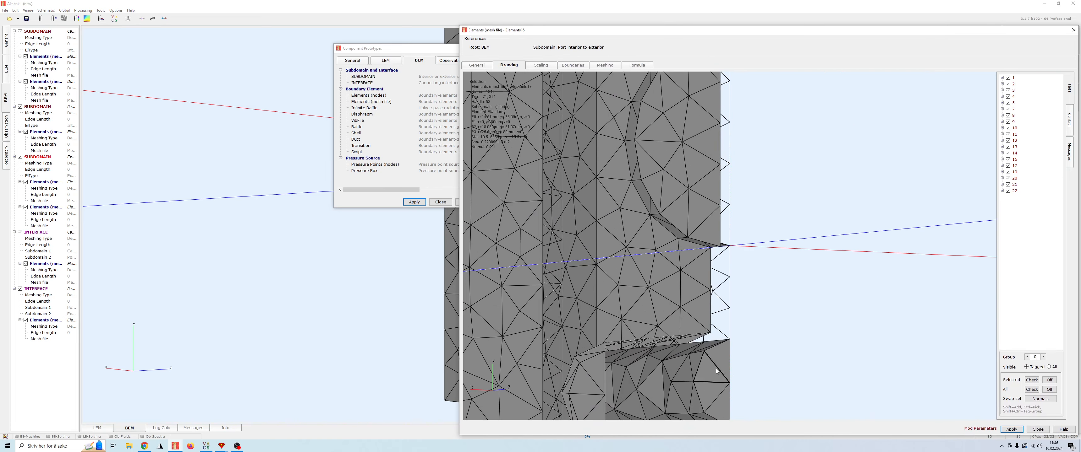
scroll(780, 316, down, 5)
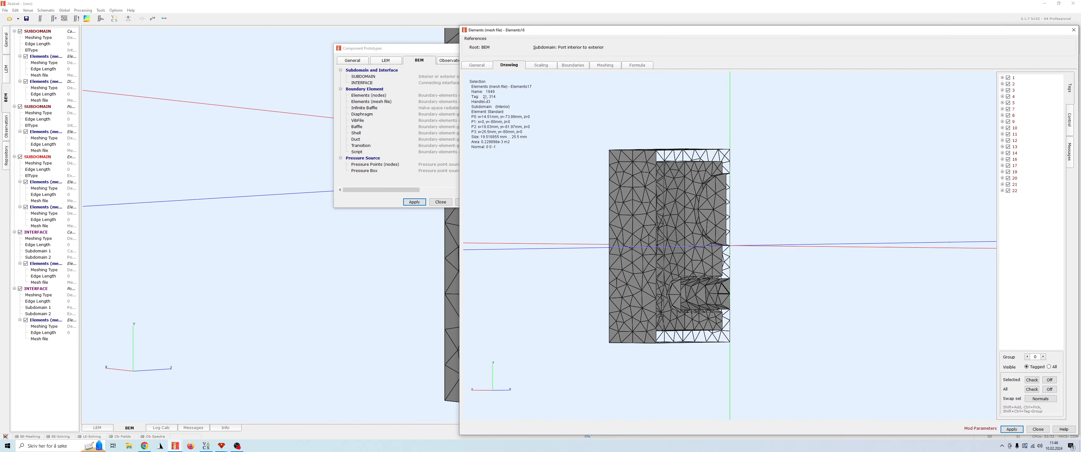
Step: Limit the port-to-exterior interface elements to mesh tag 21 only, apply the change and close the settings
click(1049, 389)
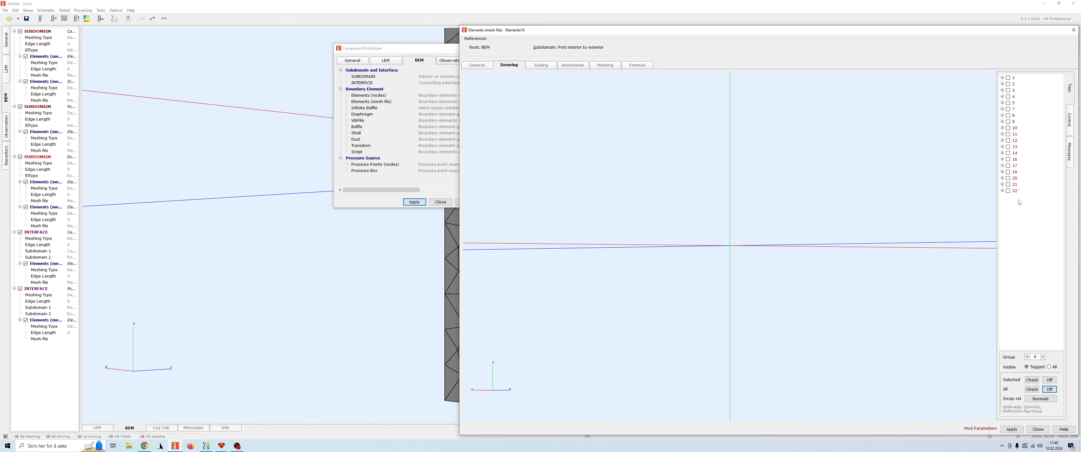
click(1008, 185)
drag(692, 319, 1048, 331)
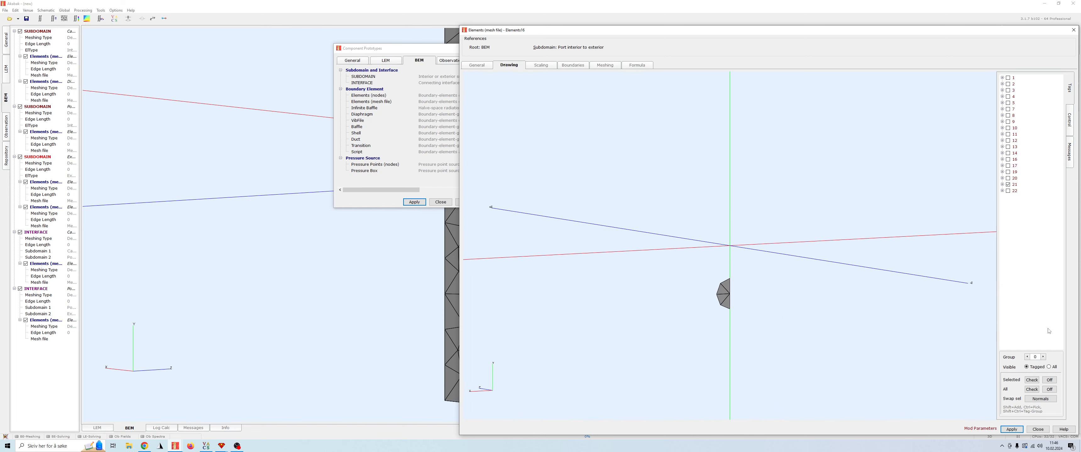
click(1040, 429)
Step: Inspect the interfaces at both port ends and select port and exterior elements to check their subdomain assignments
drag(709, 336, 1018, 288)
drag(629, 346, 538, 301)
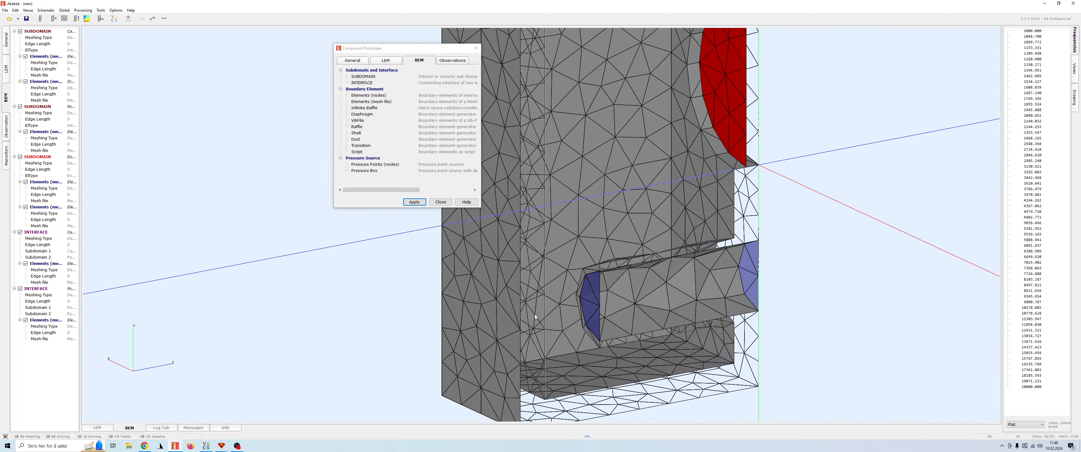
drag(601, 332, 573, 159)
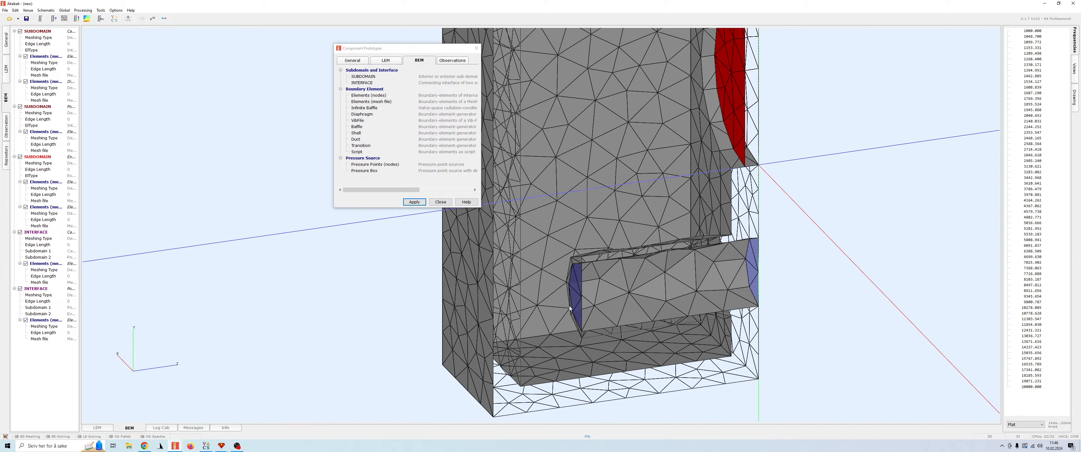
click(612, 294)
click(826, 284)
drag(826, 284, 898, 298)
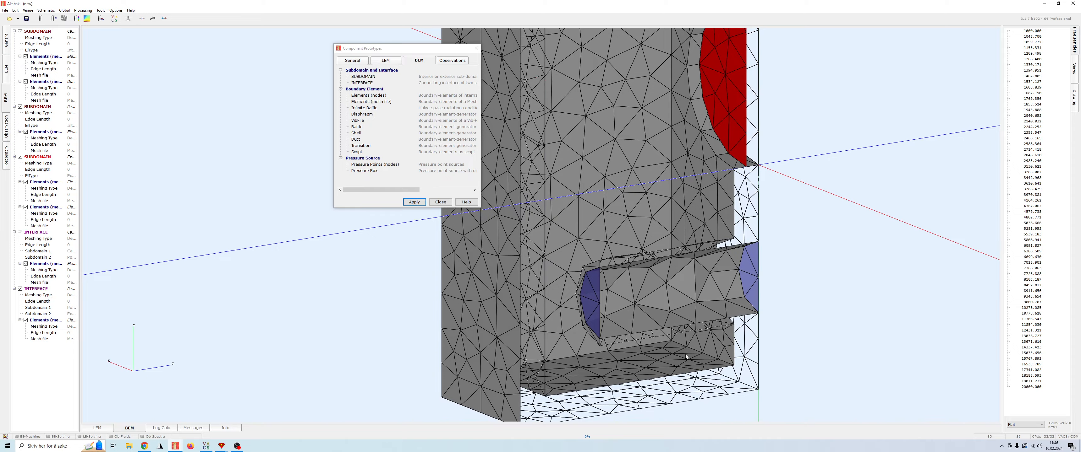
drag(686, 357, 748, 315)
click(629, 294)
drag(785, 291, 1075, 313)
click(892, 255)
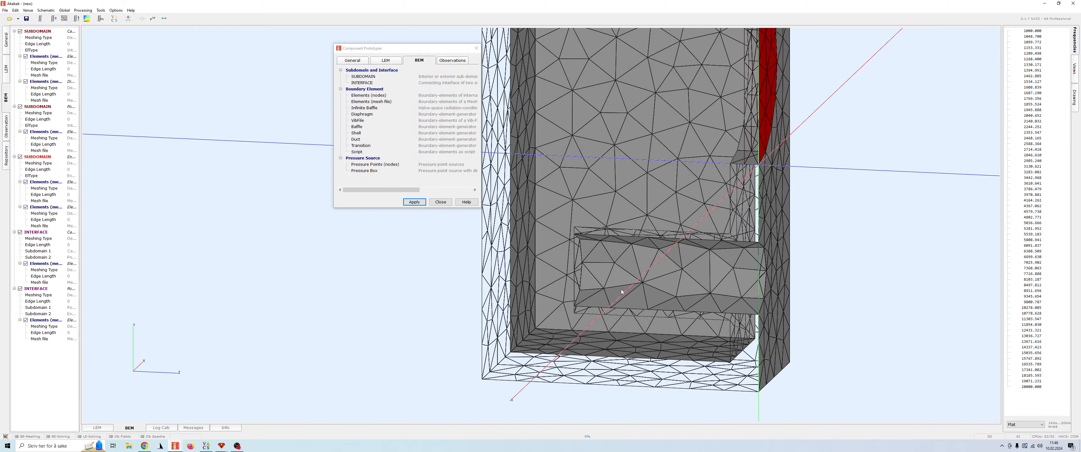
drag(621, 291, 911, 263)
click(736, 285)
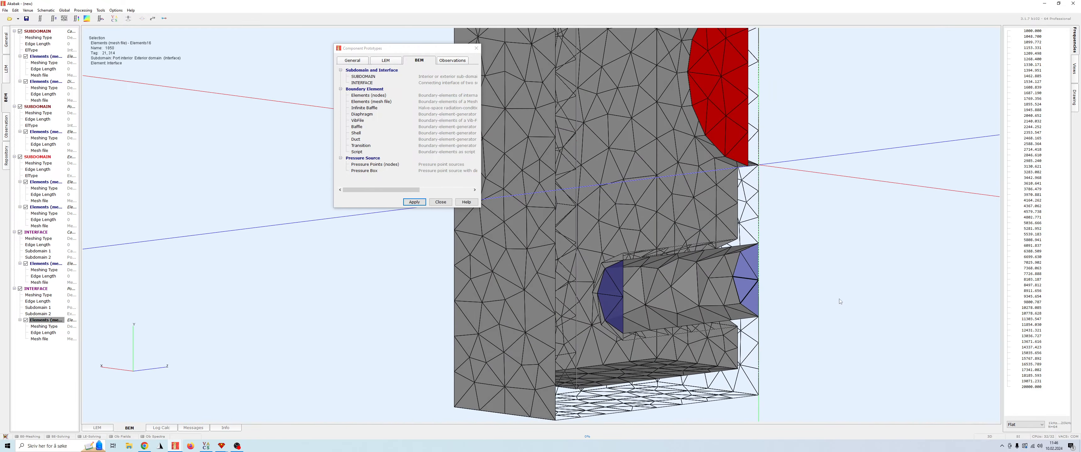
drag(868, 303, 722, 353)
click(673, 297)
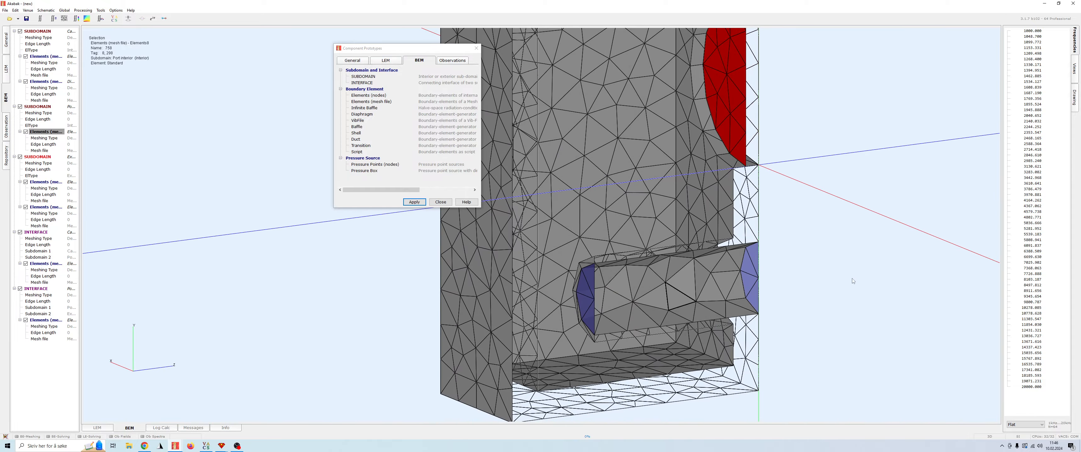
drag(854, 280, 657, 252)
click(811, 216)
Step: Close the Component Prototypes window and examine the complete cabinet mesh with its driven diaphragm from several angles
scroll(811, 216, down, 5)
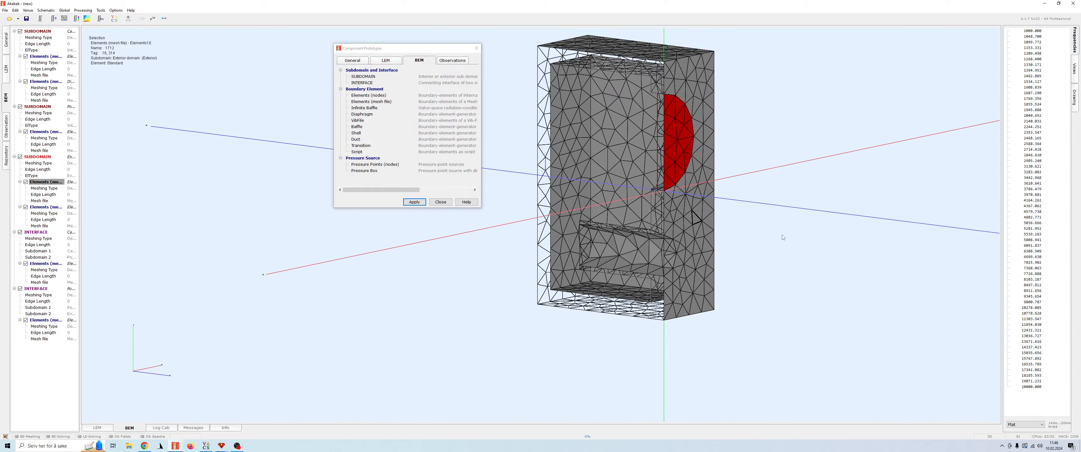
drag(784, 237, 790, 103)
drag(415, 315, 571, 358)
scroll(774, 250, down, 4)
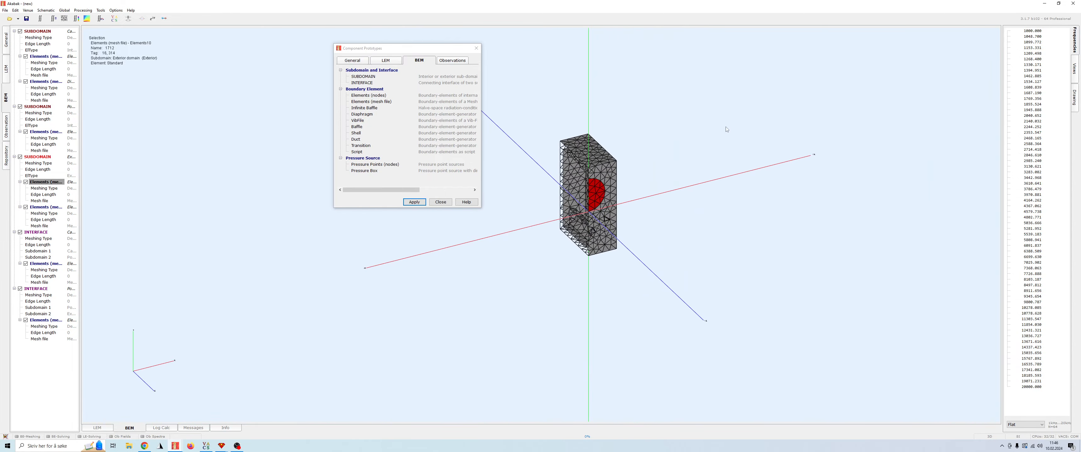
right_drag(662, 174, 663, 196)
scroll(663, 196, up, 4)
right_drag(724, 251, 686, 284)
drag(471, 224, 931, 214)
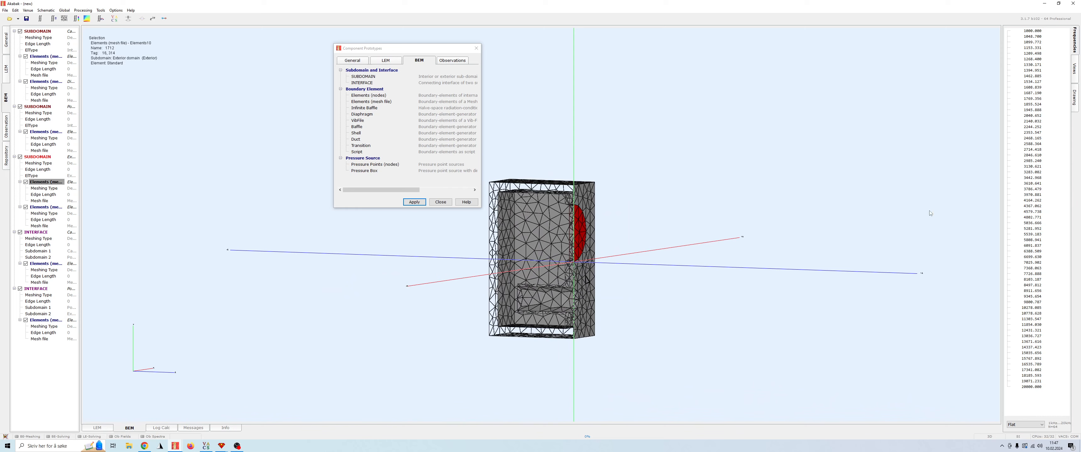
drag(766, 254, 394, 222)
click(441, 202)
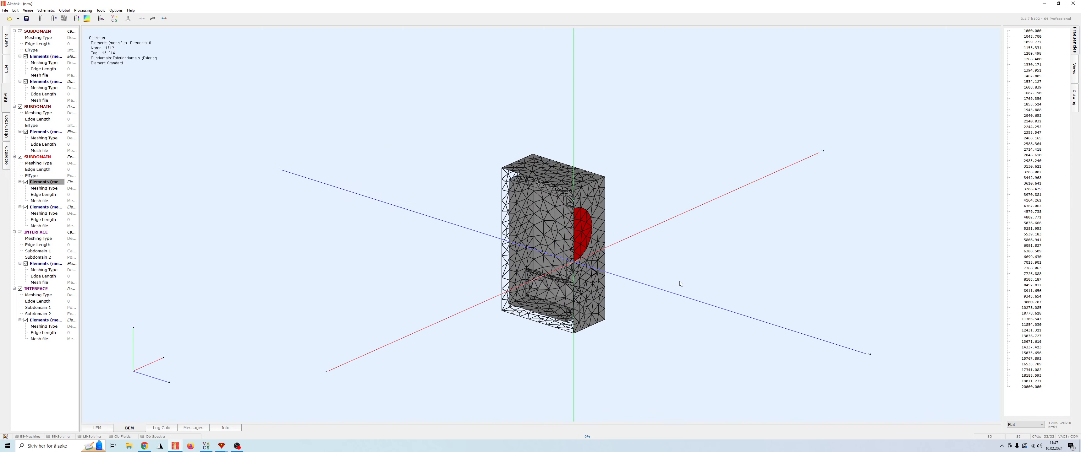
drag(443, 203, 421, 250)
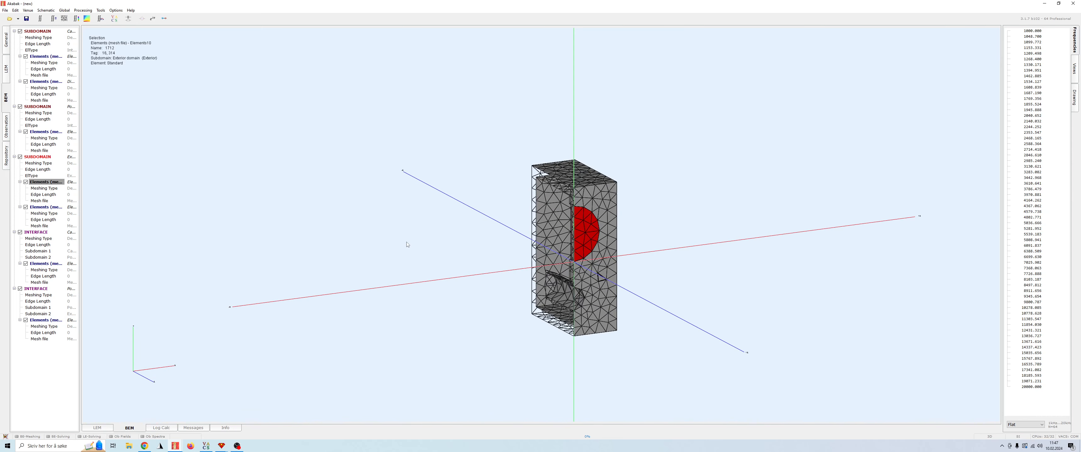
drag(591, 293, 296, 239)
drag(459, 227, 843, 301)
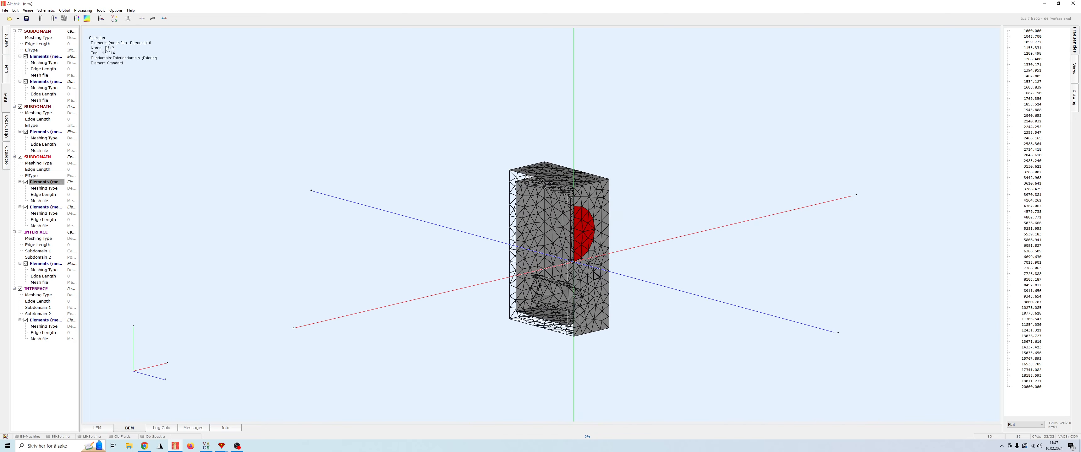
Step: Clear the element selection and inspect the half-cabinet geometry and its open cut side relative to the axes
click(93, 11)
mouse_move(65, 13)
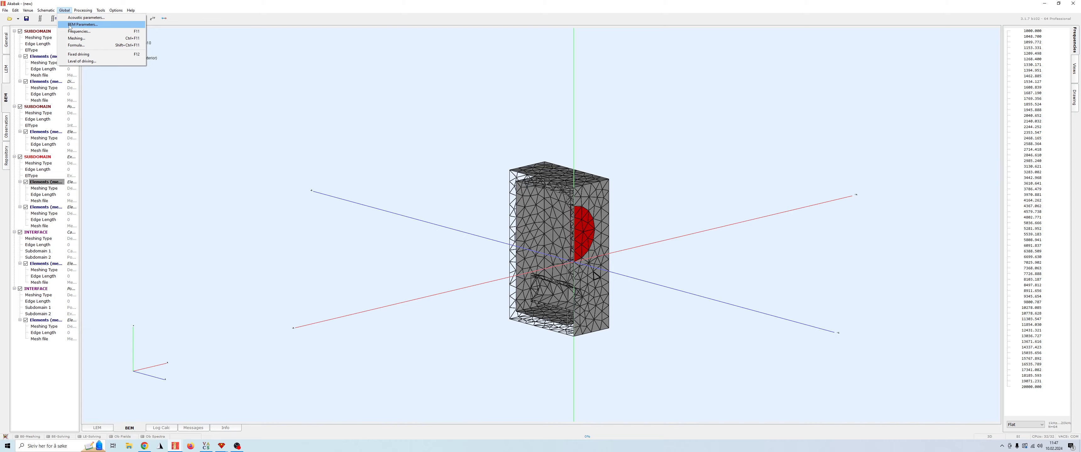
click(652, 271)
drag(652, 270, 835, 234)
click(614, 334)
click(602, 221)
drag(562, 355, 825, 341)
scroll(817, 227, up, 3)
scroll(817, 226, up, 1)
right_drag(817, 226, 699, 198)
scroll(586, 238, down, 8)
drag(587, 238, 762, 287)
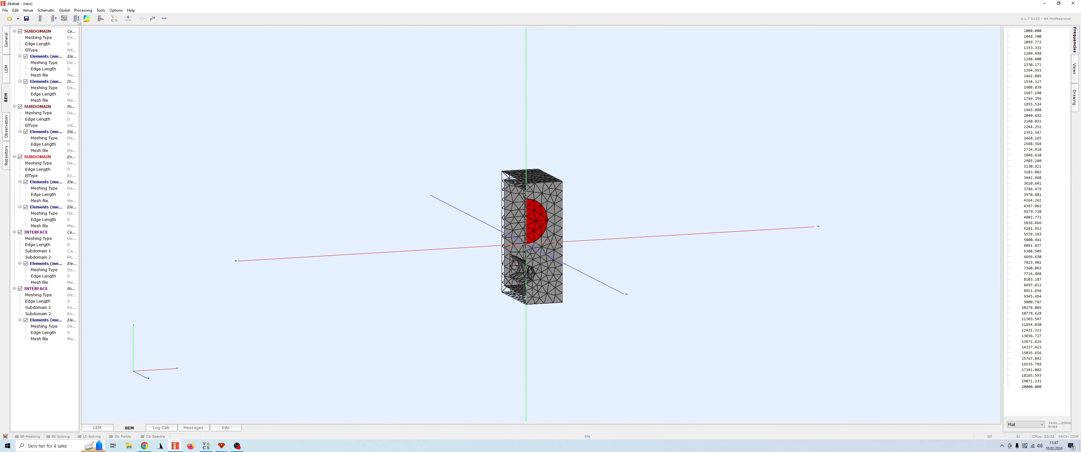
Step: Set the BEM geometry symmetry to x in the global BEM parameters and accept the settings
click(64, 10)
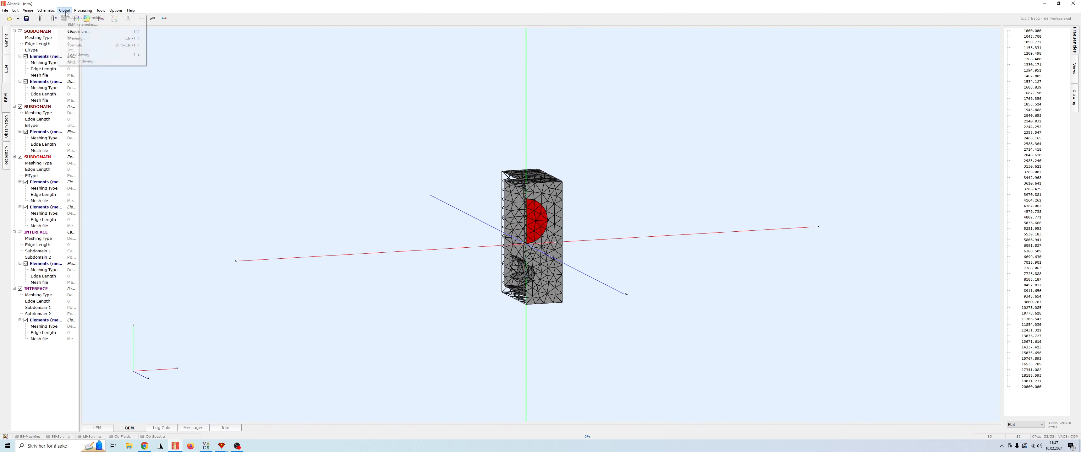
click(84, 24)
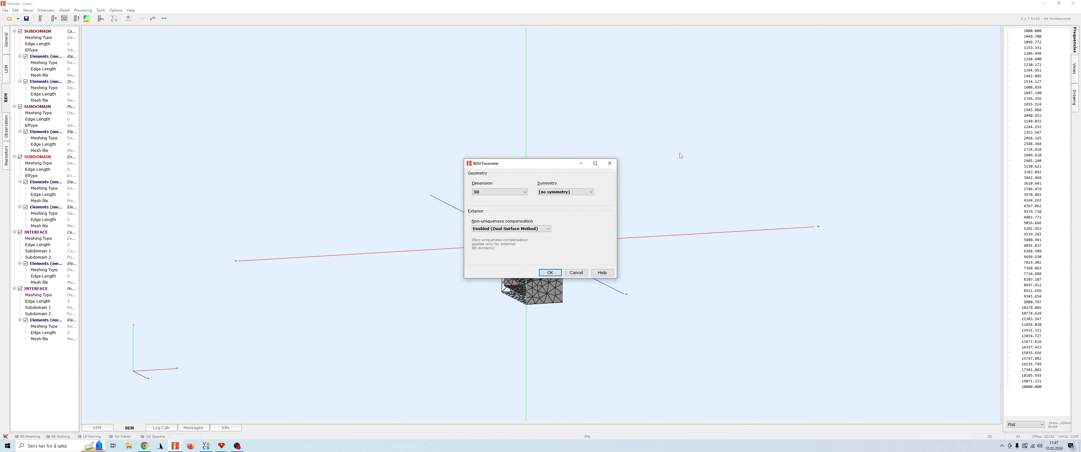
drag(544, 163, 790, 97)
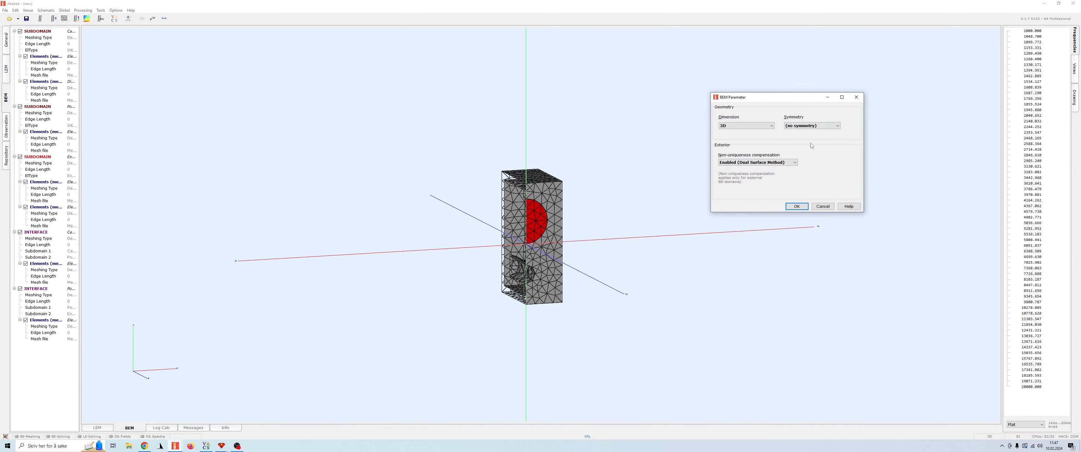
click(812, 125)
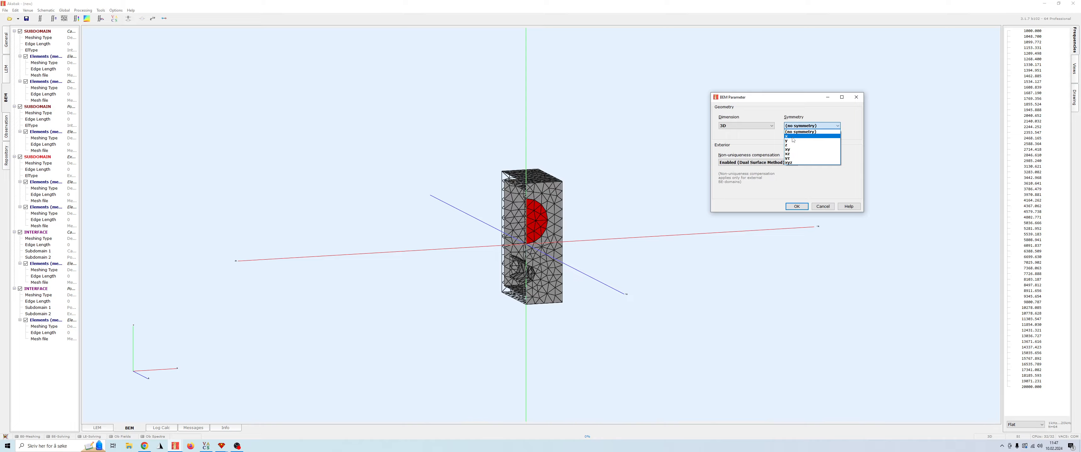
click(793, 138)
click(796, 206)
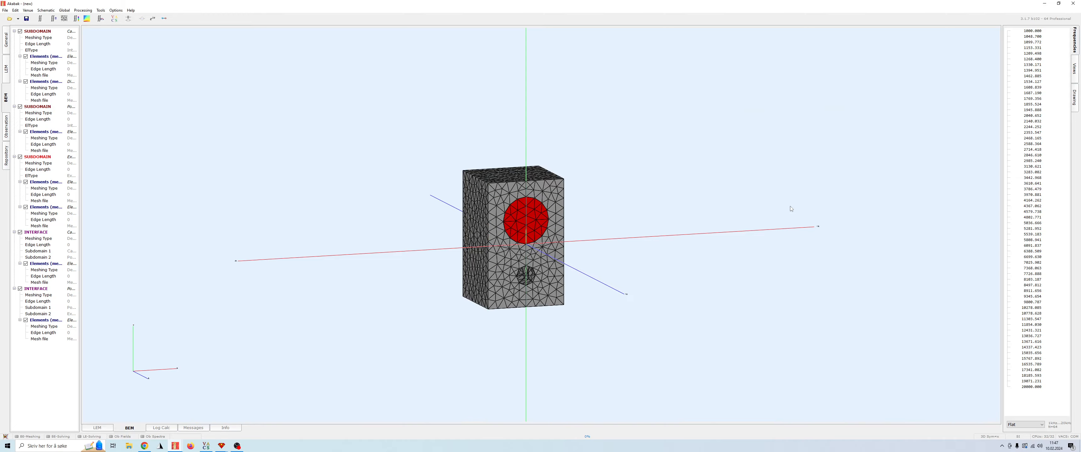
Step: Examine the mirrored full cabinet mesh from several angles and select a driven diaphragm element to check its subdomain assignment
drag(88, 277, 489, 322)
scroll(592, 338, up, 5)
scroll(675, 345, down, 2)
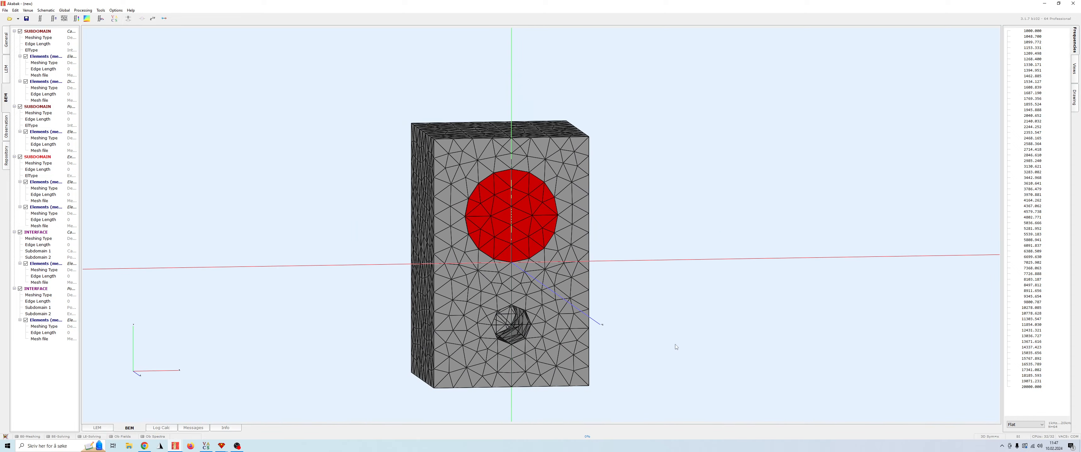
drag(675, 345, 575, 335)
right_drag(575, 334, 590, 273)
drag(590, 273, 626, 110)
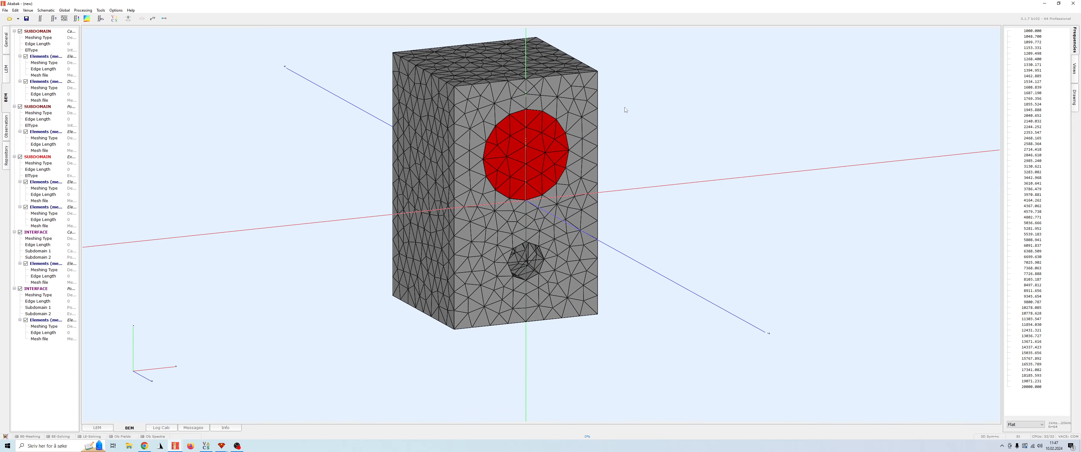
click(547, 158)
drag(542, 166, 578, 172)
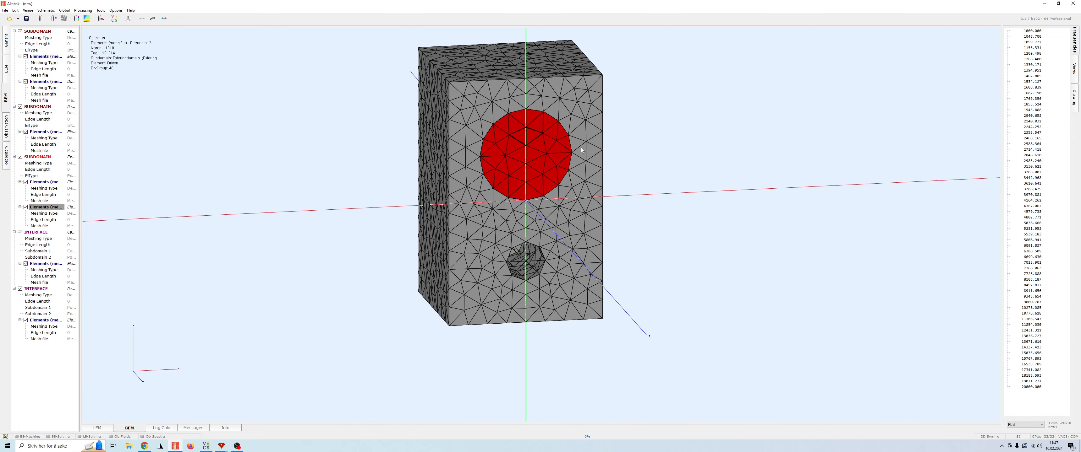
drag(694, 245, 626, 332)
right_drag(642, 226, 674, 297)
Step: Inspect the diaphragm and the port opening on the front baffle up close and from different viewing angles
scroll(675, 300, up, 7)
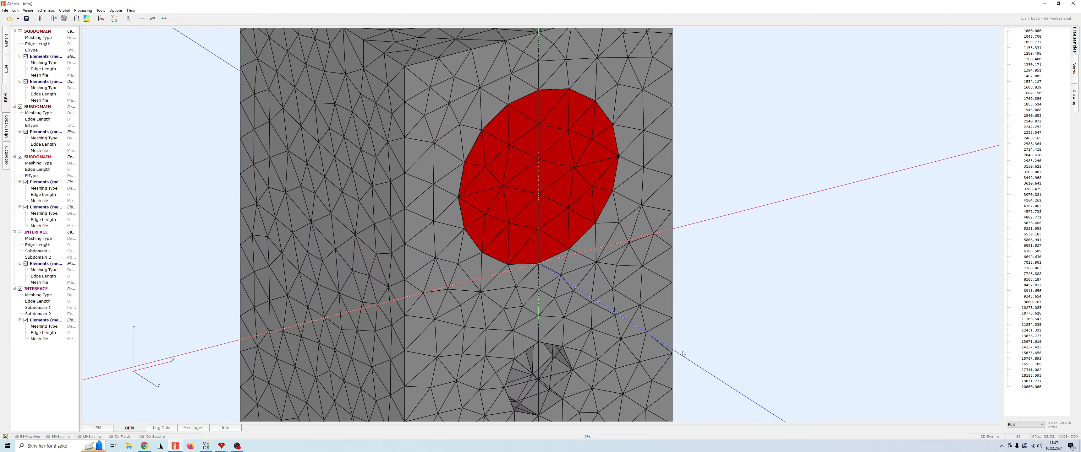
drag(673, 299, 726, 281)
scroll(524, 318, down, 3)
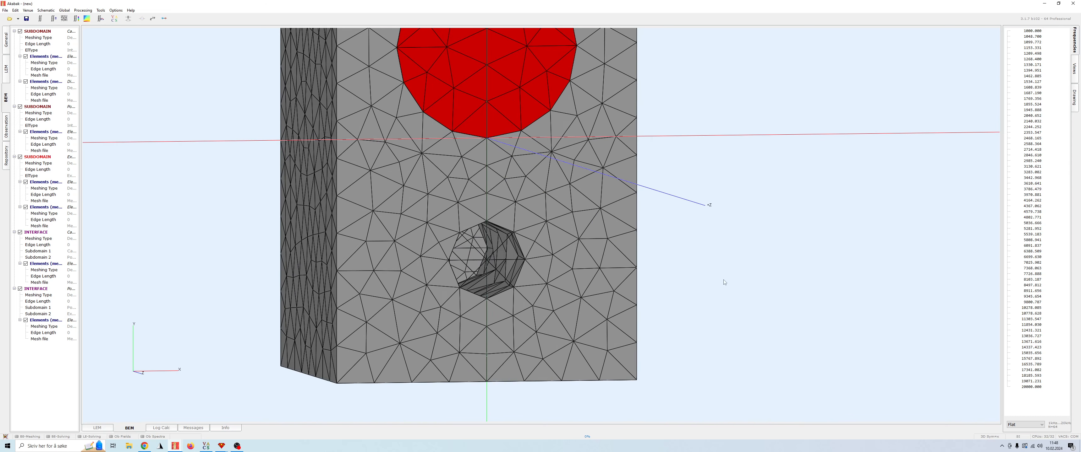
scroll(715, 284, down, 3)
scroll(713, 281, down, 3)
drag(601, 251, 687, 270)
drag(605, 113, 371, 157)
scroll(465, 286, up, 3)
drag(695, 264, 593, 341)
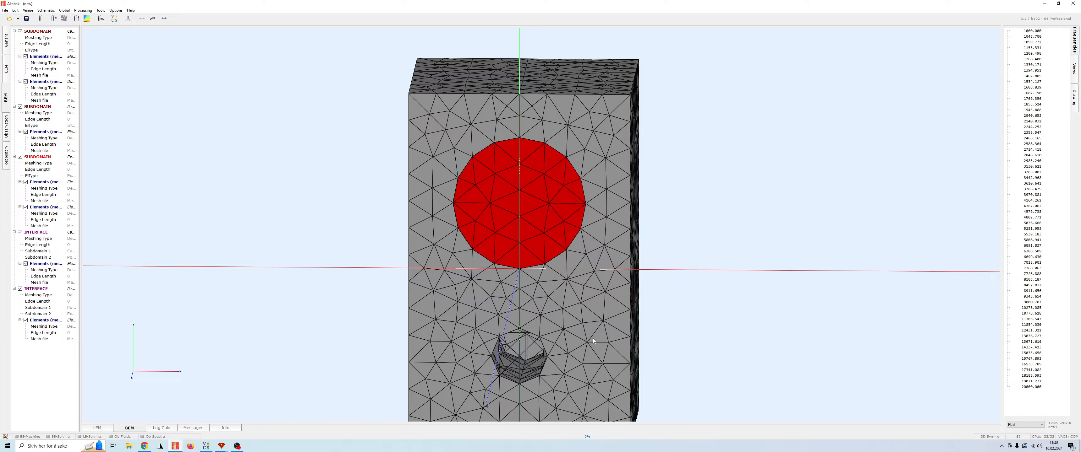
right_drag(593, 341, 586, 297)
scroll(596, 294, up, 4)
drag(654, 290, 790, 264)
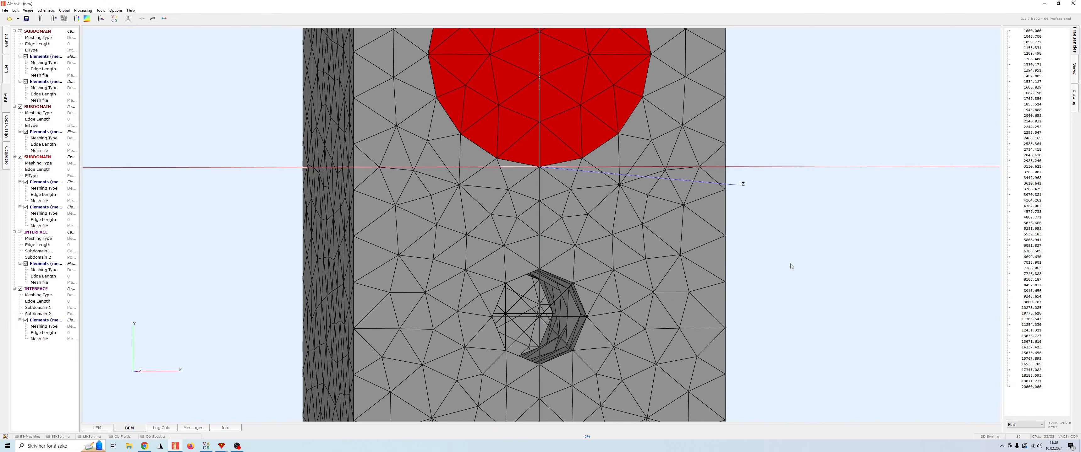
scroll(741, 300, down, 5)
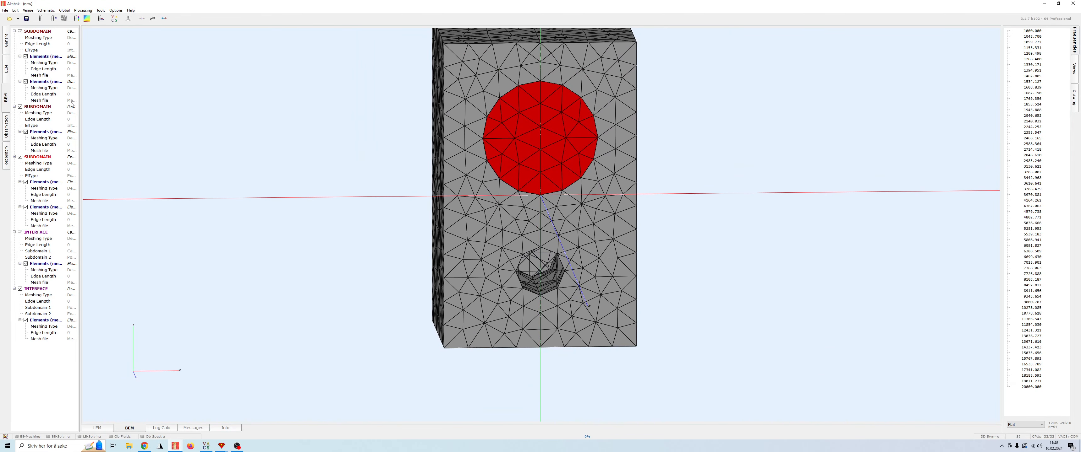
Step: Add a Wall Impedance component to the general section and name it "Cabinet interior impedance"
click(6, 52)
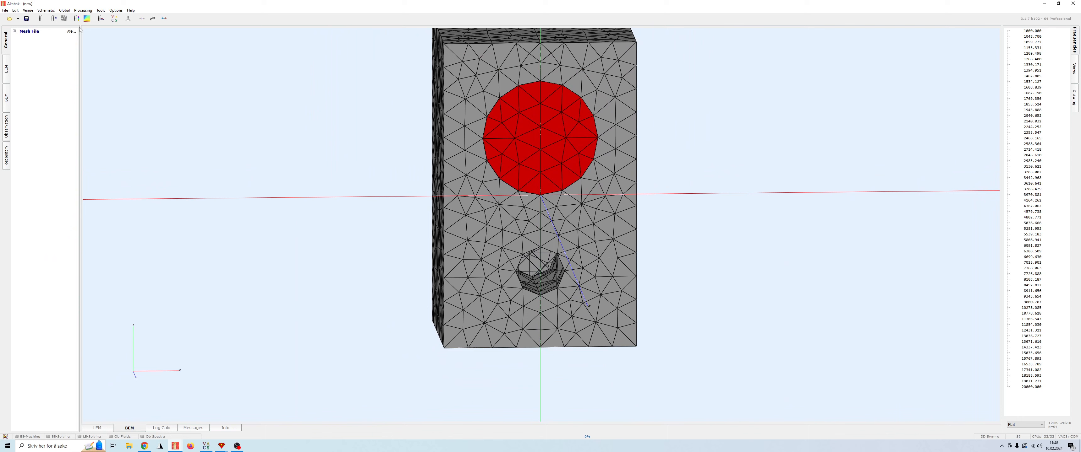
click(130, 20)
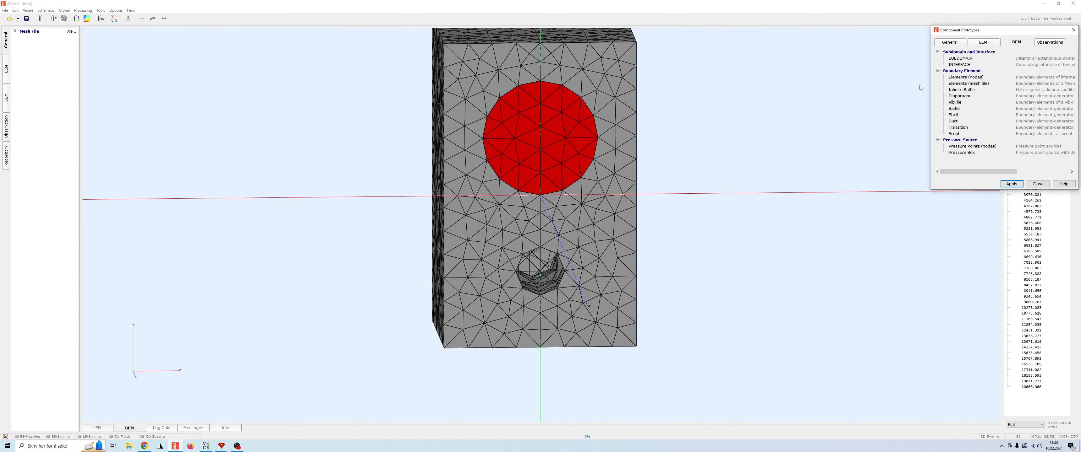
click(963, 43)
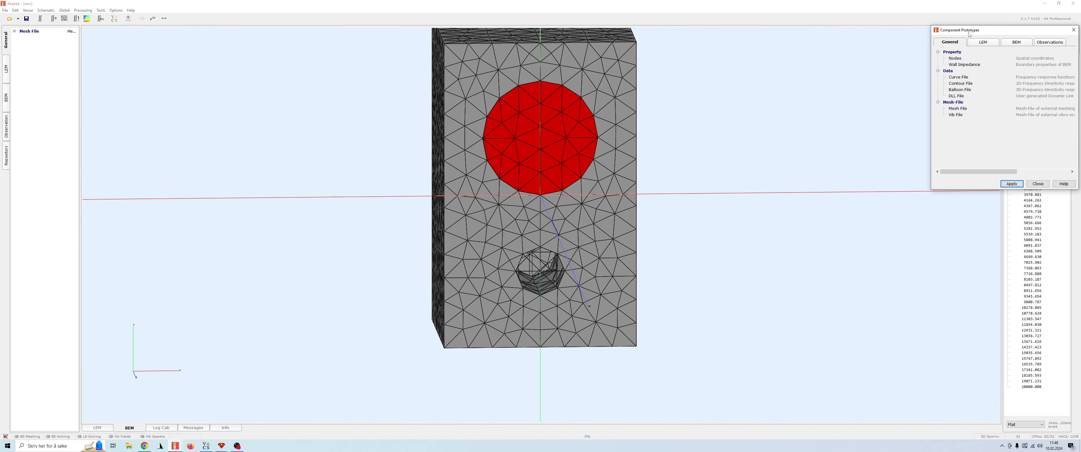
drag(969, 34, 747, 96)
drag(856, 251, 934, 291)
drag(589, 274, 622, 304)
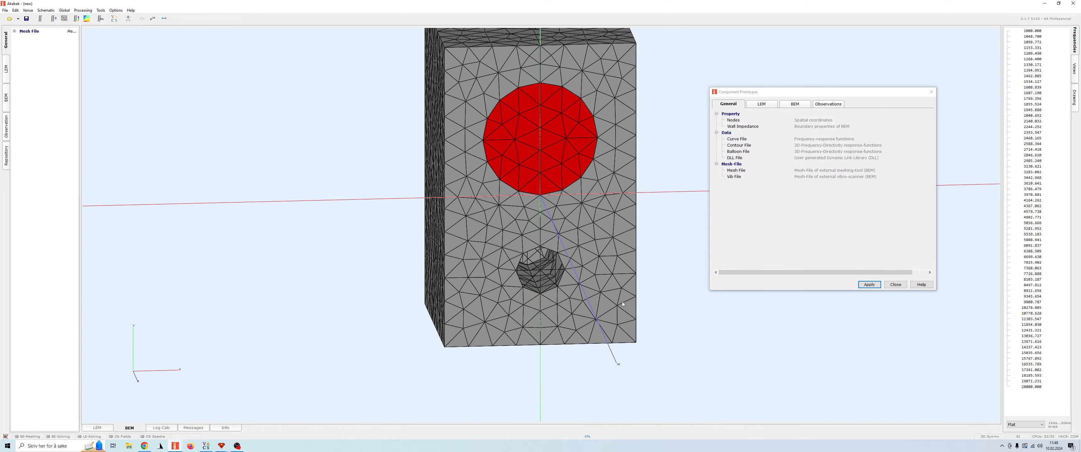
drag(527, 314, 604, 315)
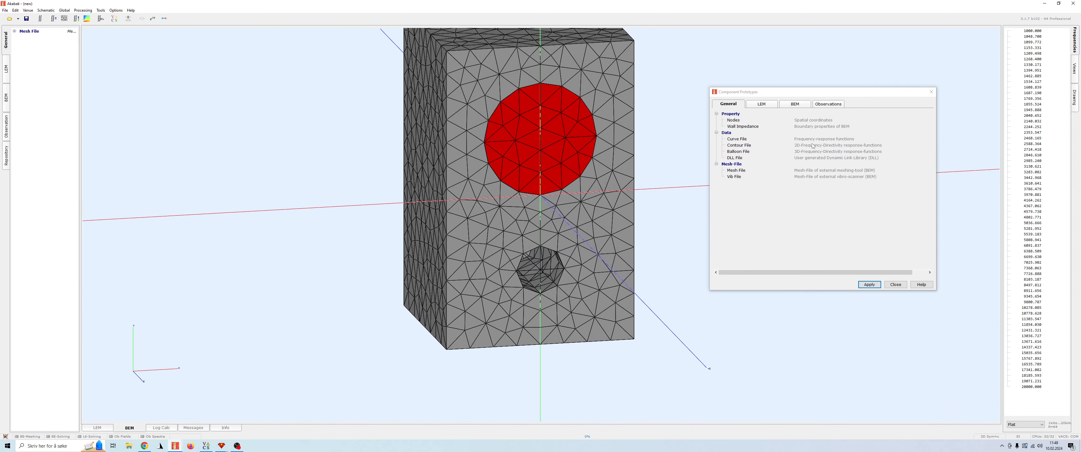
double_click(743, 127)
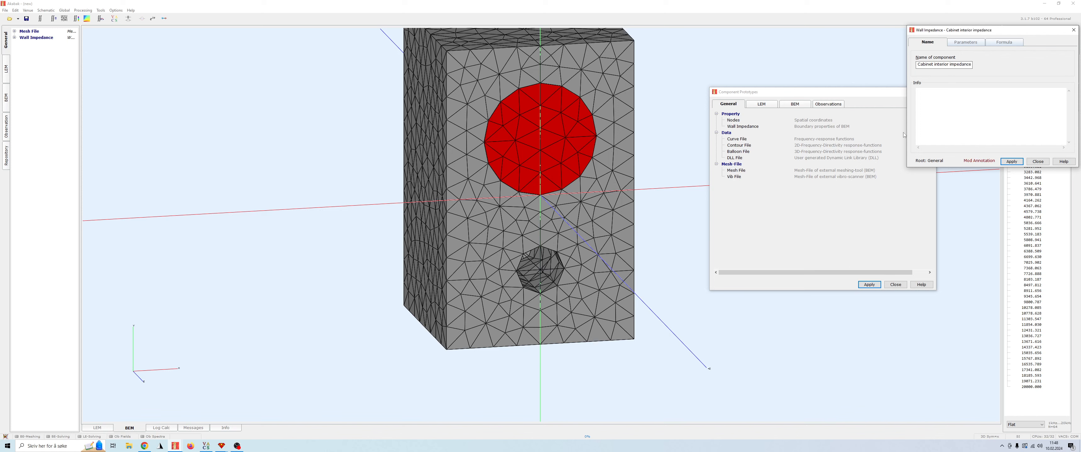
Step: Specify the cabinet interior impedance as Damping with a value of 0.03, apply it and close the component windows
click(965, 42)
click(953, 63)
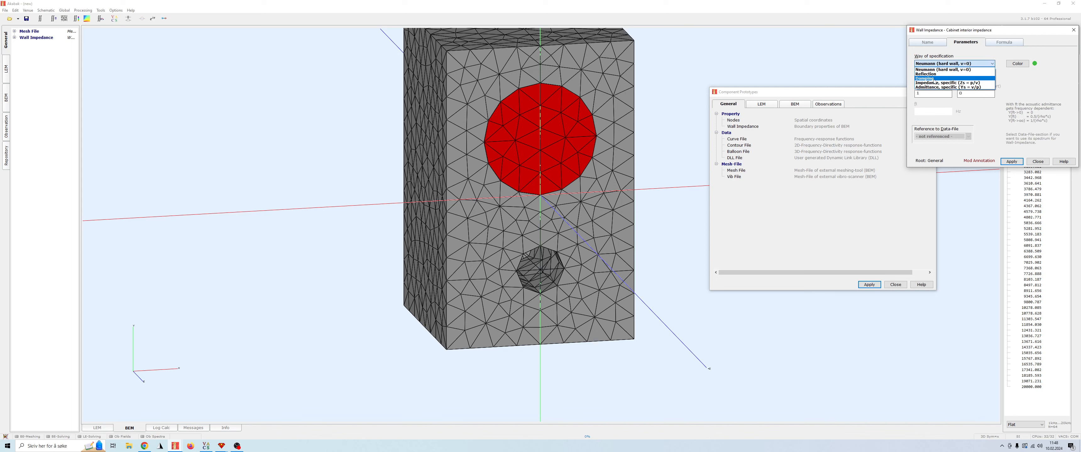
click(929, 93)
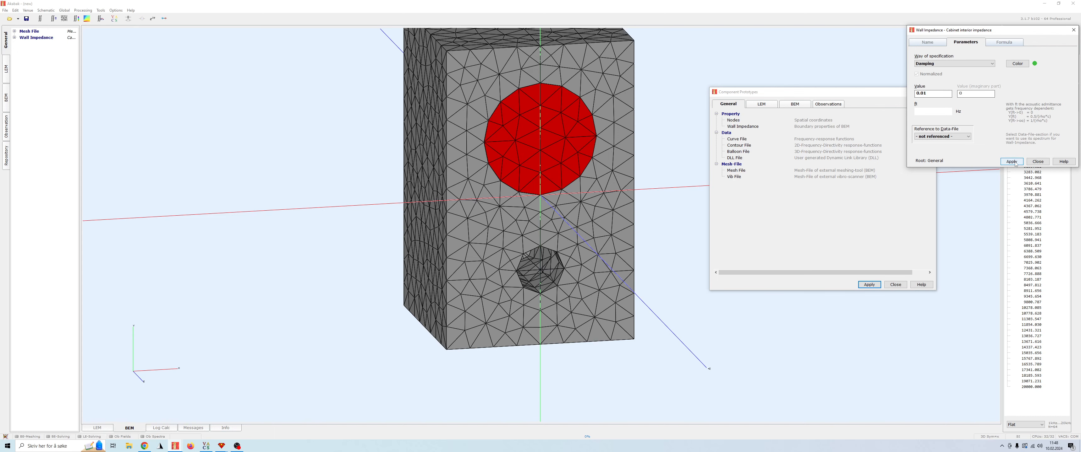
click(1038, 161)
click(896, 285)
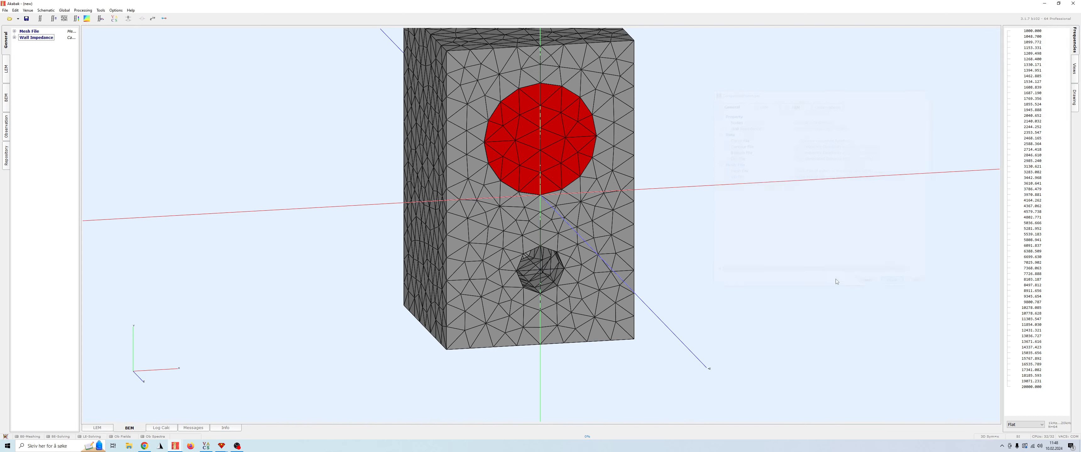
Step: Select the first mesh element group of the cabinet interior subdomain and examine the baffle and port area in the model
drag(638, 224, 491, 221)
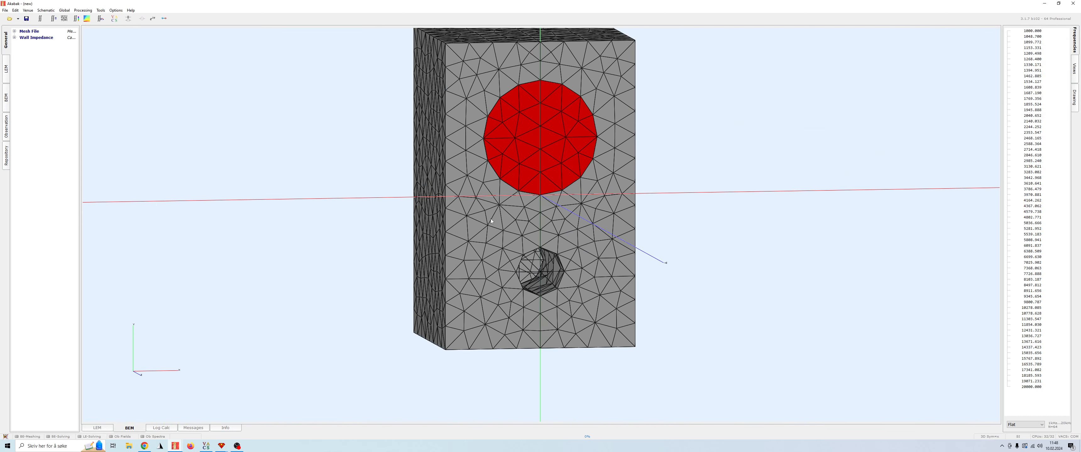
click(6, 103)
drag(655, 275, 518, 305)
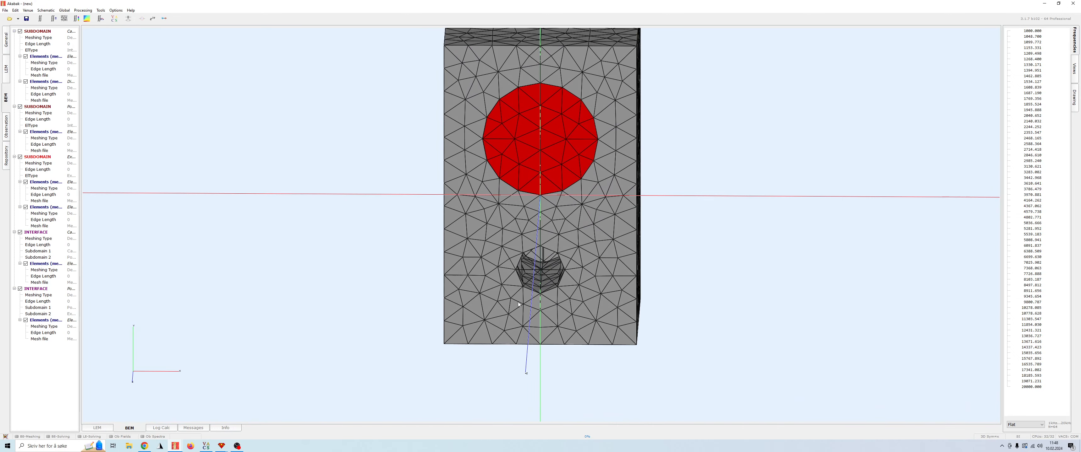
click(42, 81)
click(48, 58)
drag(679, 210, 736, 150)
scroll(547, 300, up, 4)
drag(547, 298, 690, 252)
drag(538, 362, 609, 335)
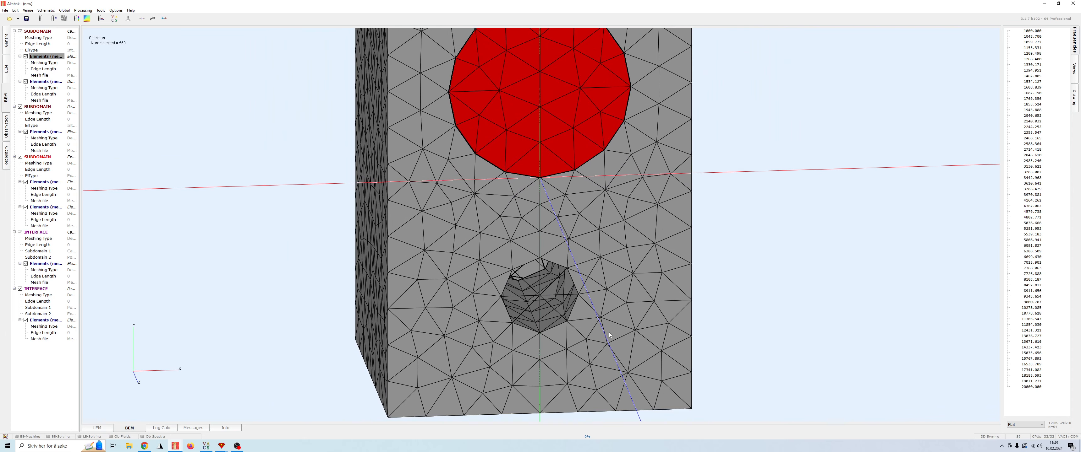
Step: Set the cabinet interior elements' boundary type to Wall Impedance, referencing Cabinet interior impedance, apply the change and close the settings
double_click(46, 57)
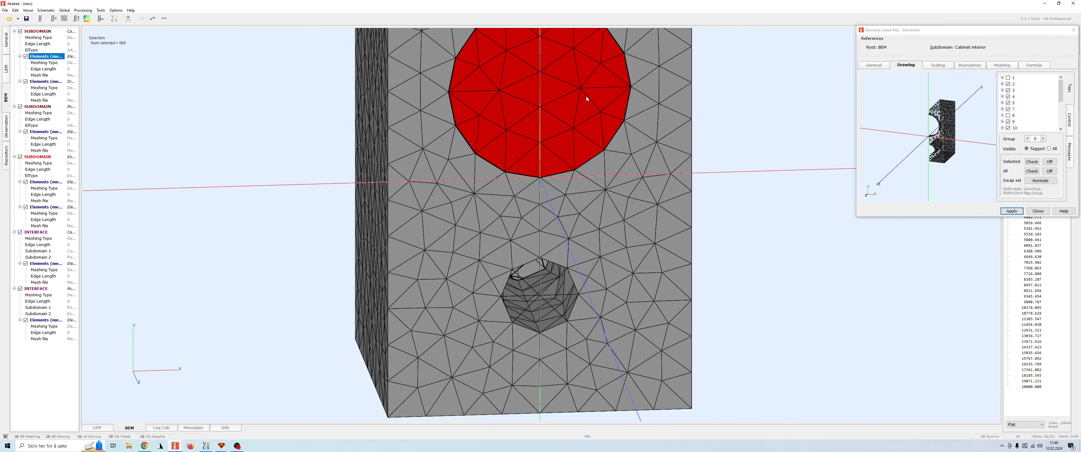
click(972, 65)
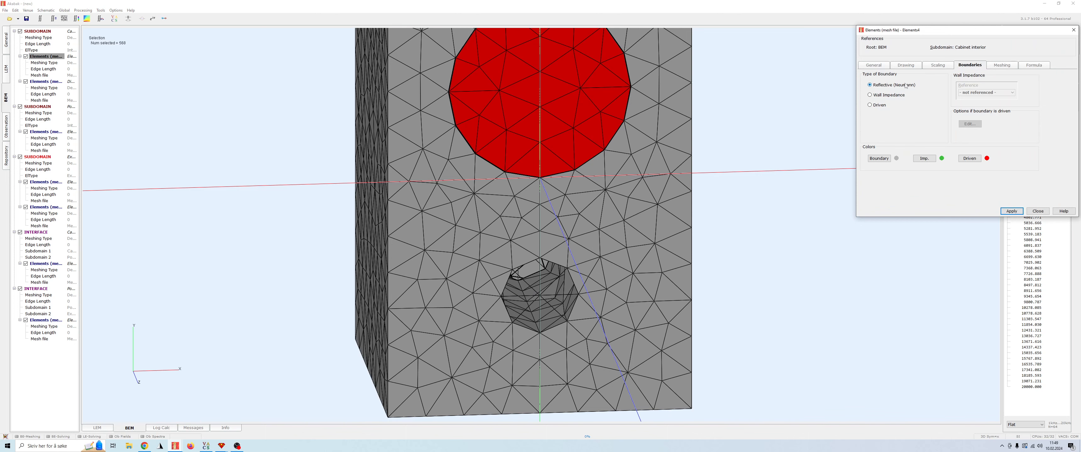
click(875, 96)
click(1014, 94)
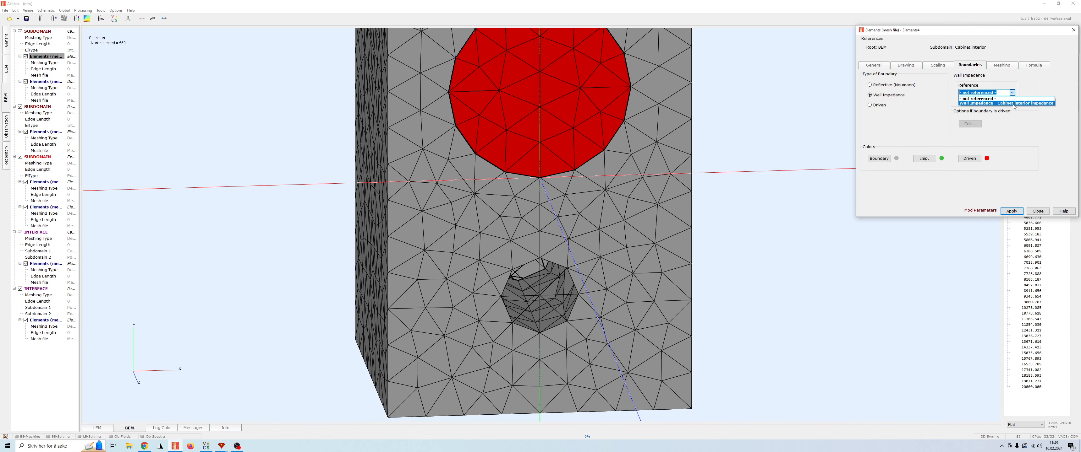
click(1012, 103)
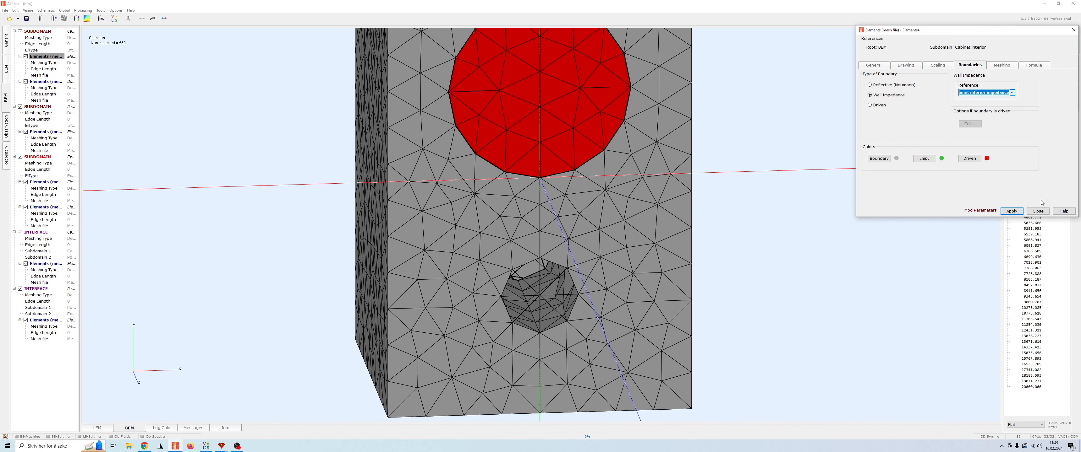
click(1006, 211)
drag(927, 274, 823, 298)
scroll(741, 289, down, 5)
right_drag(700, 223, 695, 238)
drag(514, 257, 484, 329)
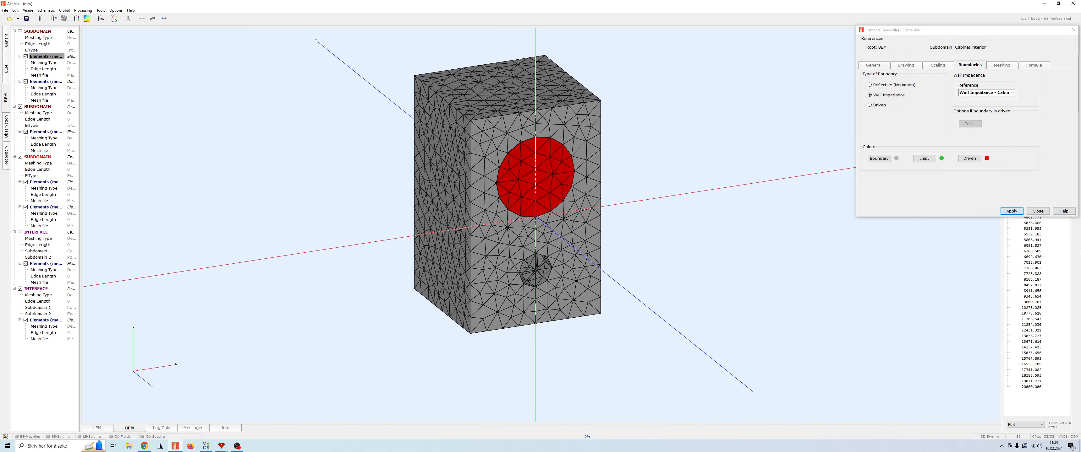
click(1046, 211)
Step: Examine the complete cabinet mesh with its diaphragm and port from several angles and distances
drag(702, 326, 995, 377)
scroll(654, 290, up, 5)
scroll(514, 247, down, 6)
scroll(824, 365, up, 6)
scroll(822, 363, down, 5)
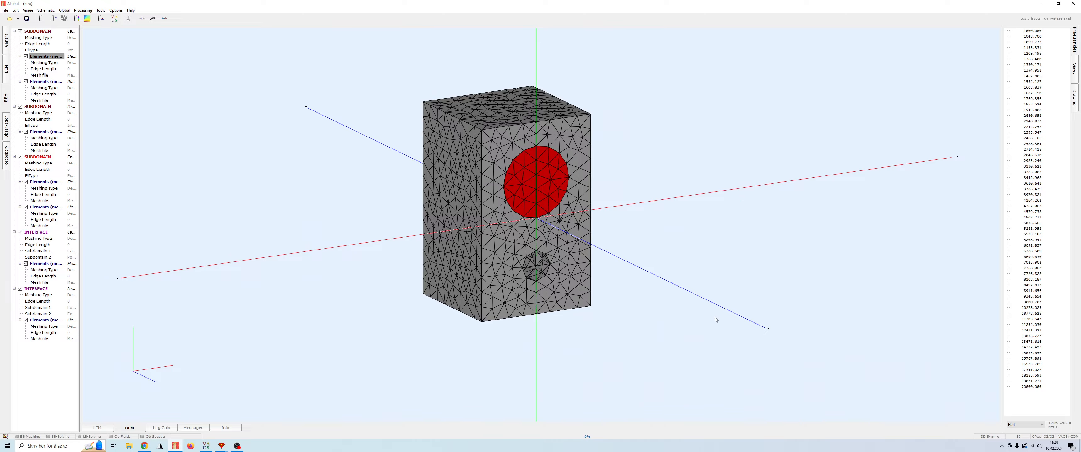
scroll(690, 339, up, 4)
drag(710, 354, 645, 303)
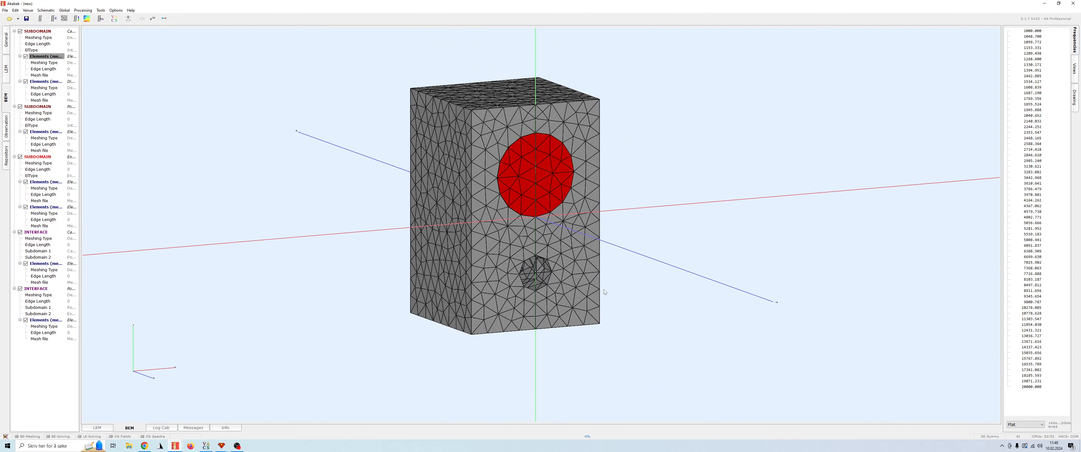
scroll(600, 286, down, 2)
scroll(591, 268, down, 2)
drag(593, 267, 572, 262)
right_drag(571, 262, 607, 227)
scroll(565, 321, up, 4)
scroll(609, 262, up, 5)
scroll(679, 270, down, 3)
scroll(688, 239, down, 3)
drag(668, 224, 632, 246)
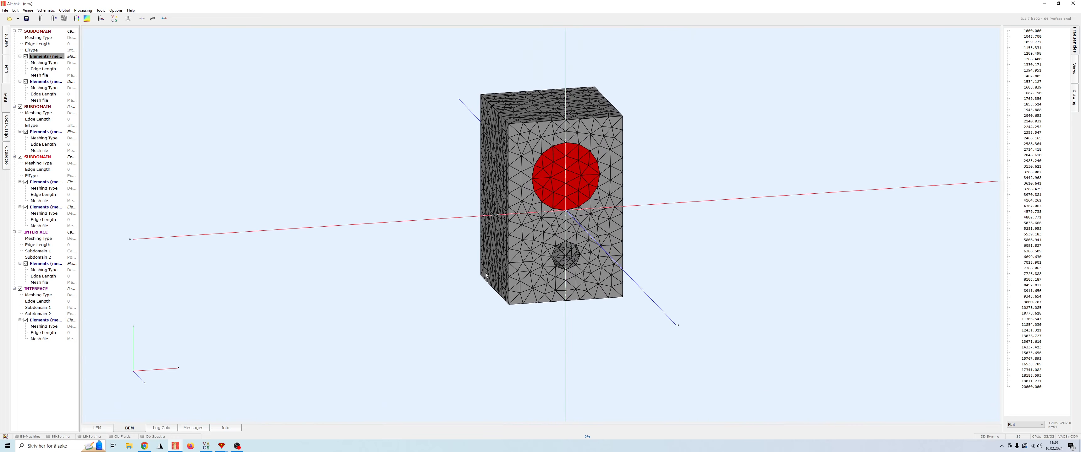
right_drag(633, 246, 593, 260)
drag(593, 260, 582, 205)
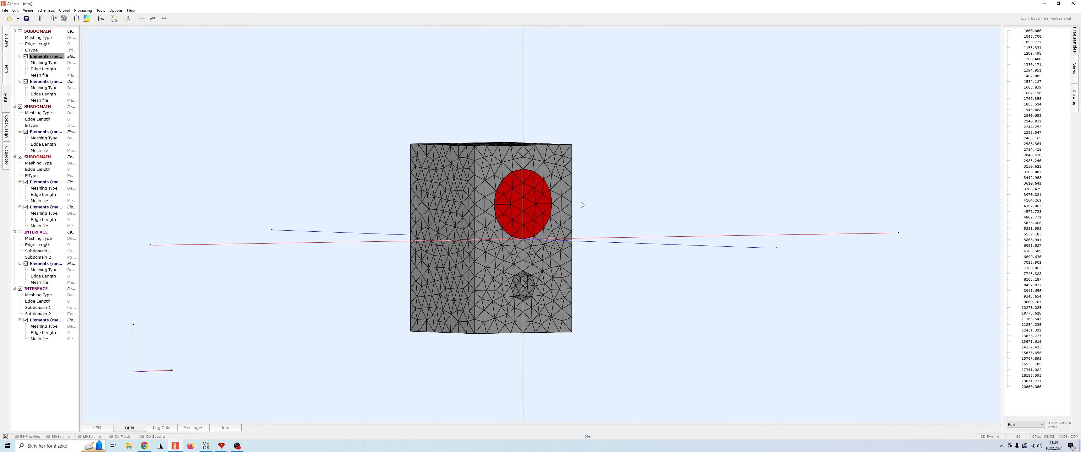
Step: Add a Radiation Polar component from the Observations prototypes to the model's observations
click(6, 128)
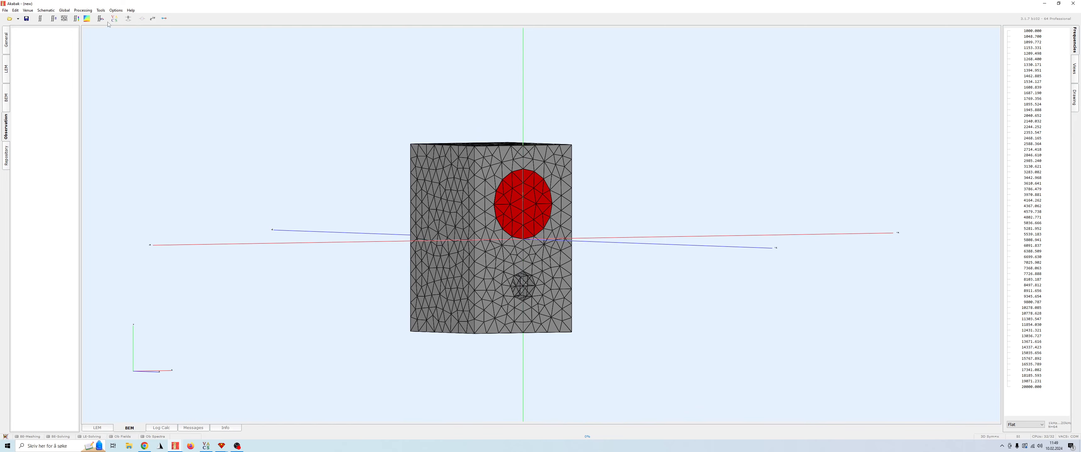
drag(556, 143, 517, 164)
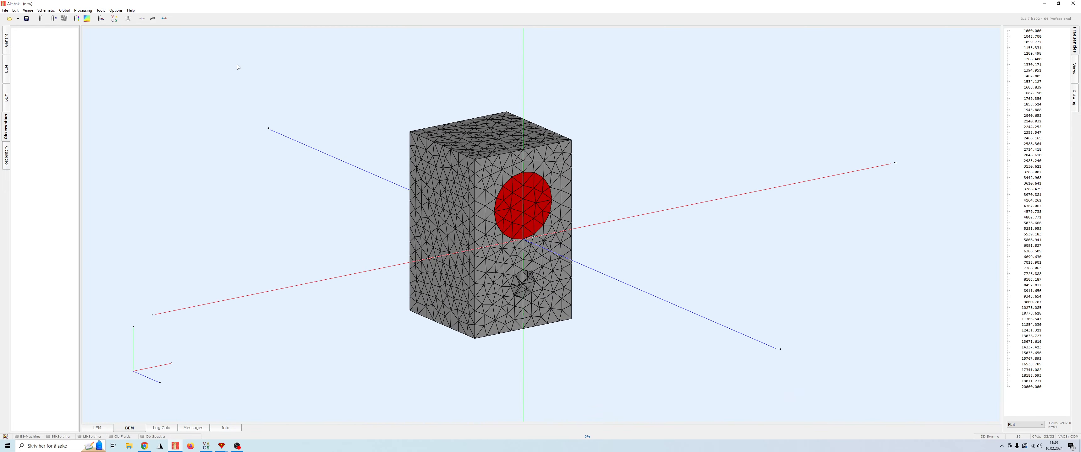
click(128, 18)
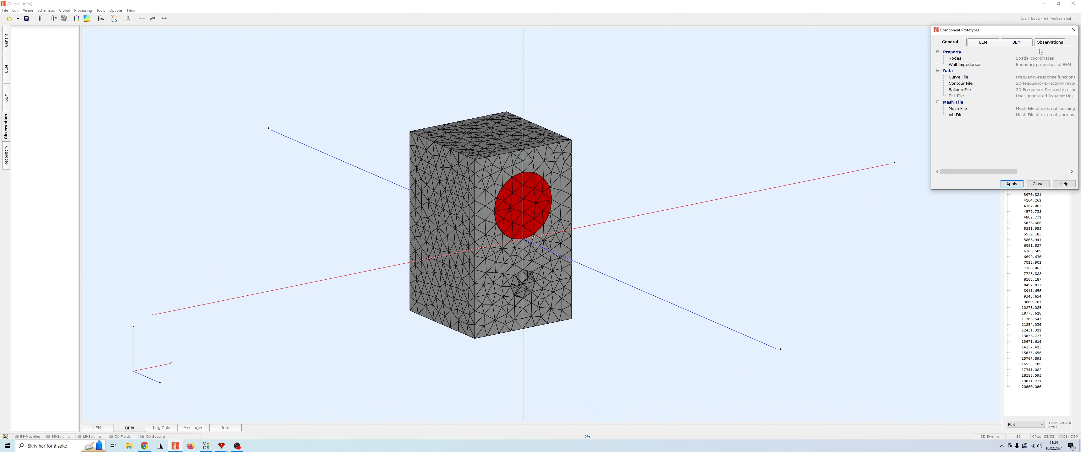
click(1039, 42)
drag(999, 30, 702, 58)
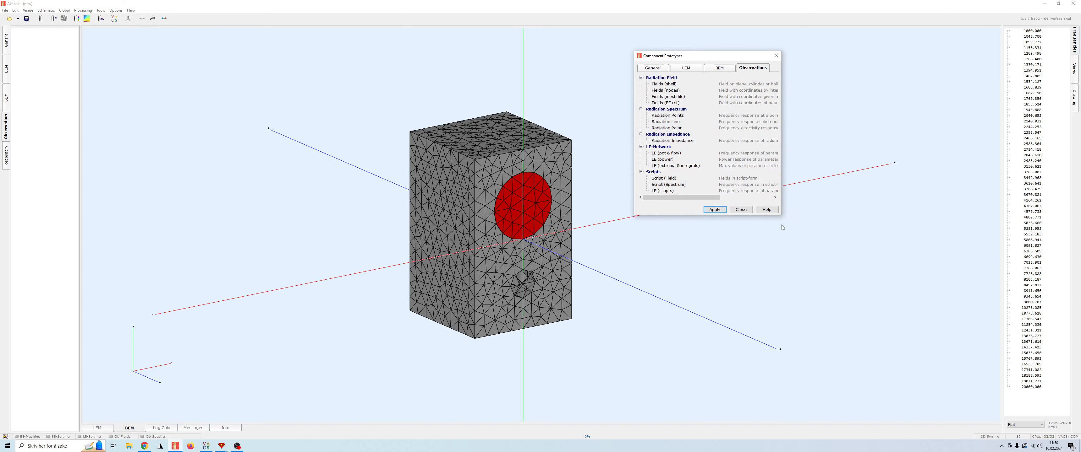
drag(783, 217, 924, 294)
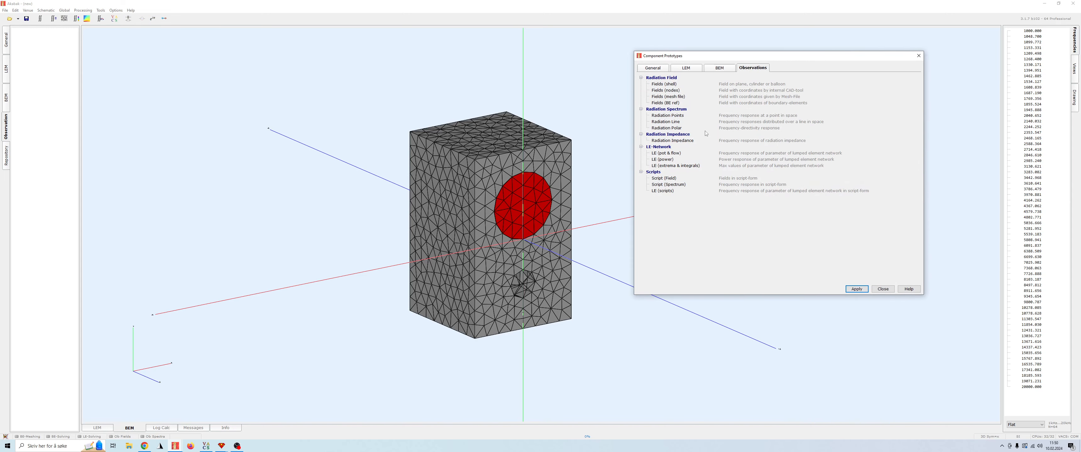
double_click(679, 129)
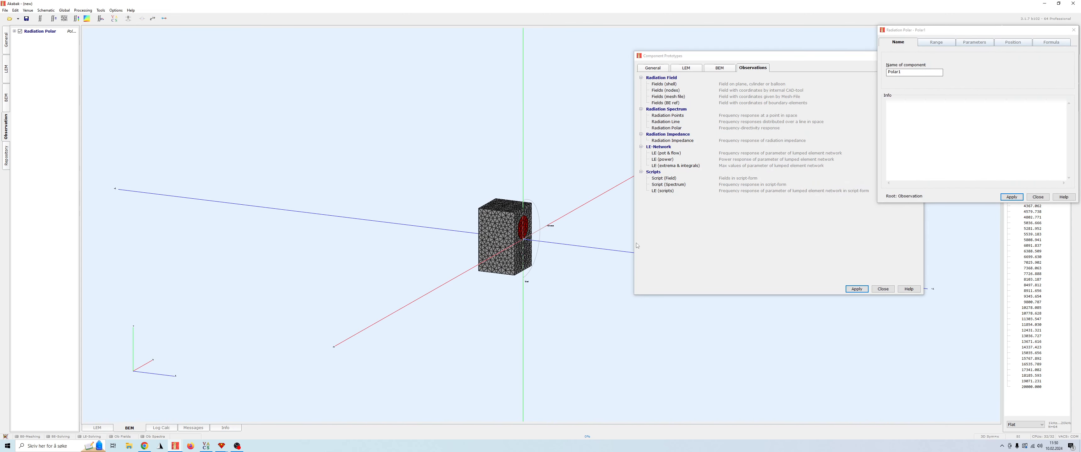
Step: Name the Radiation Polar component "Summed output"
scroll(569, 249, up, 8)
drag(564, 265, 464, 245)
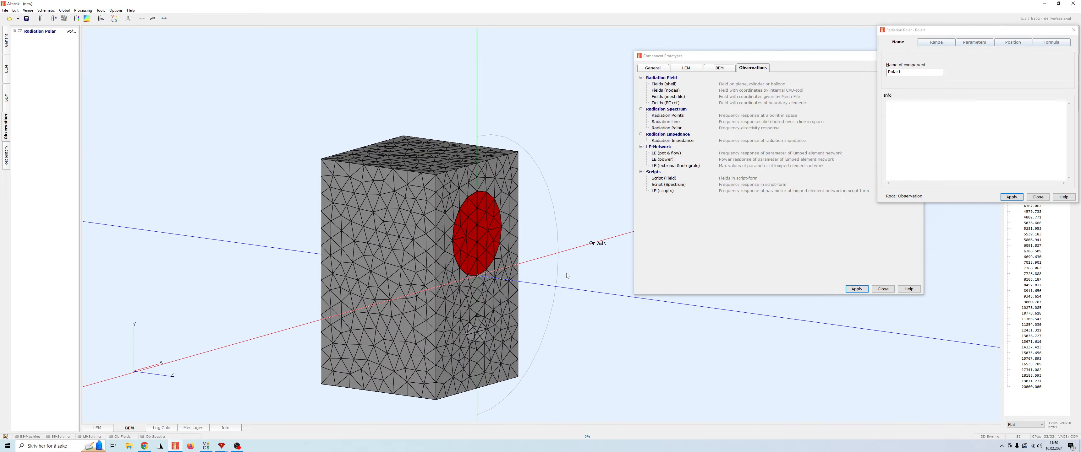
drag(566, 276, 462, 294)
scroll(520, 278, down, 5)
drag(579, 268, 665, 244)
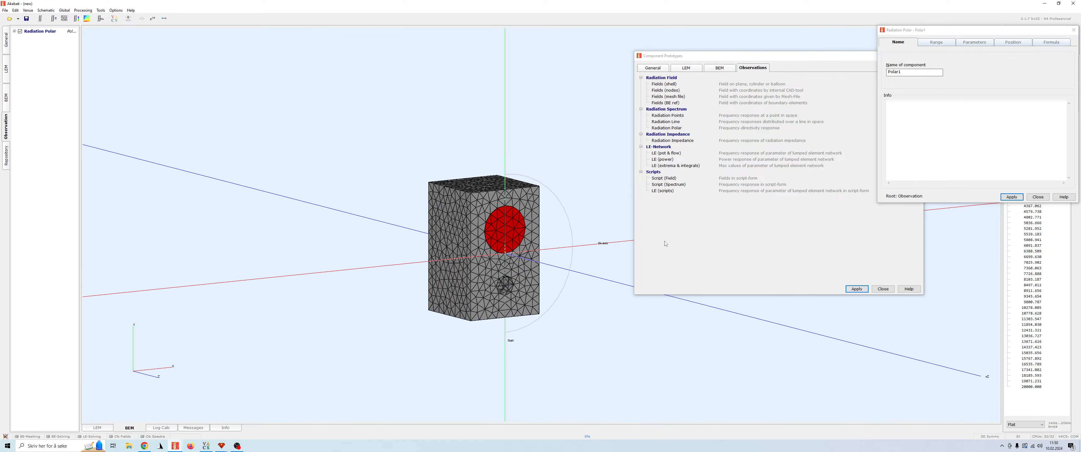
drag(509, 287, 596, 249)
drag(576, 202, 665, 342)
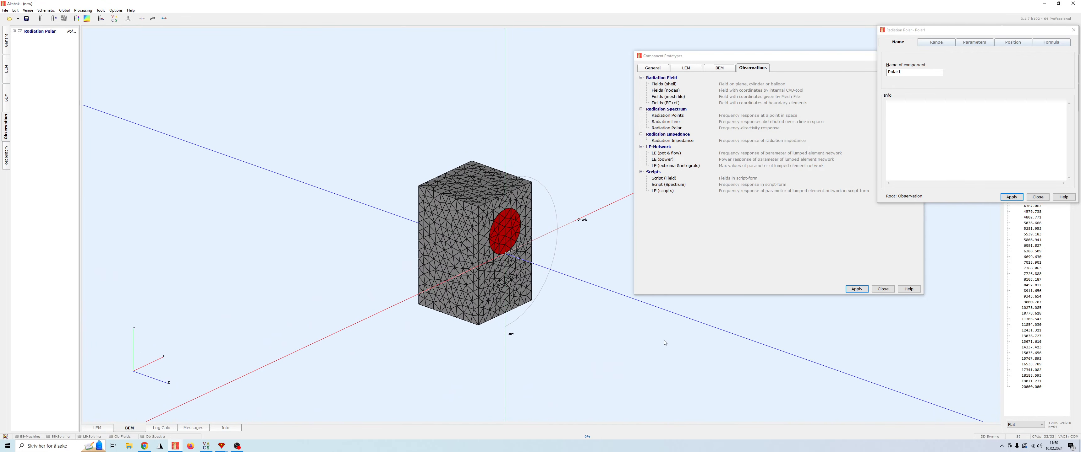
click(1078, 196)
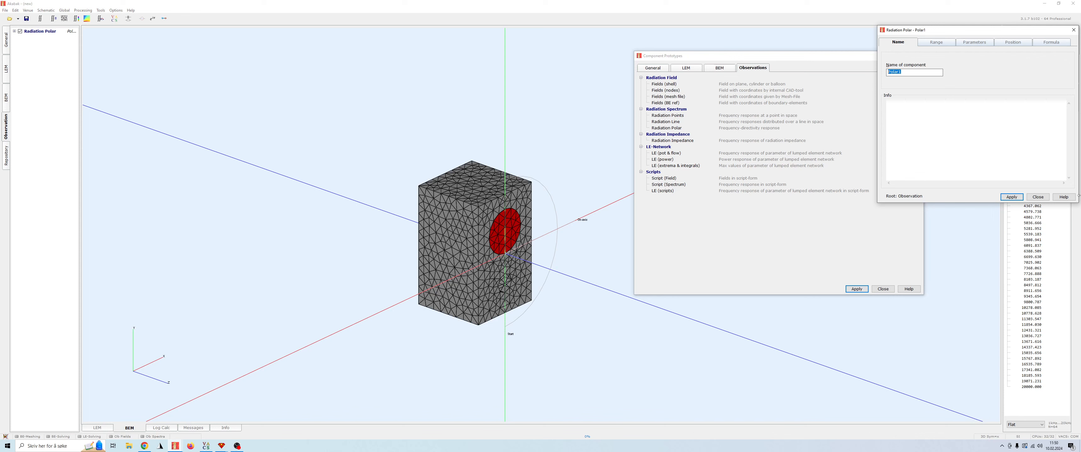
text(Summed output)
Step: Review the radiation elements and polar angle parameters of Summed output and apply the observation settings
click(940, 43)
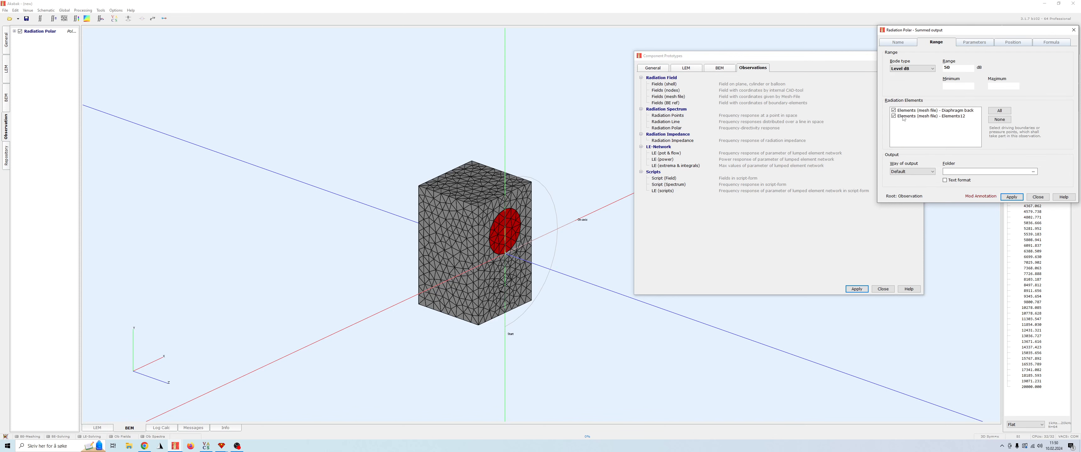
click(906, 116)
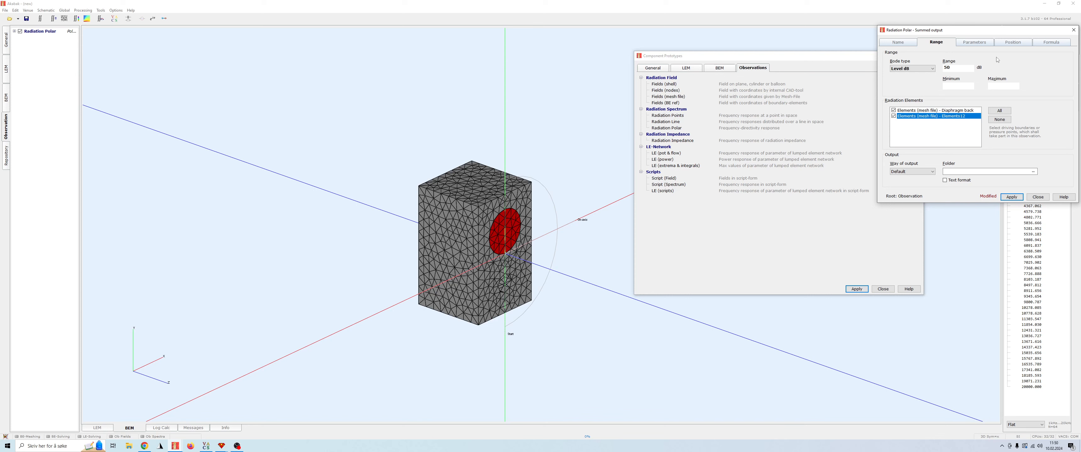
click(975, 42)
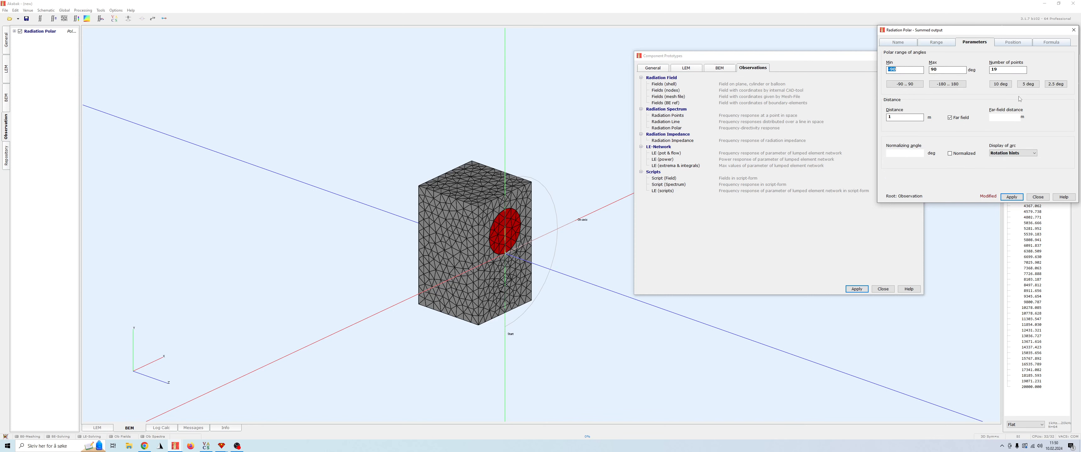
click(949, 68)
drag(554, 266, 571, 345)
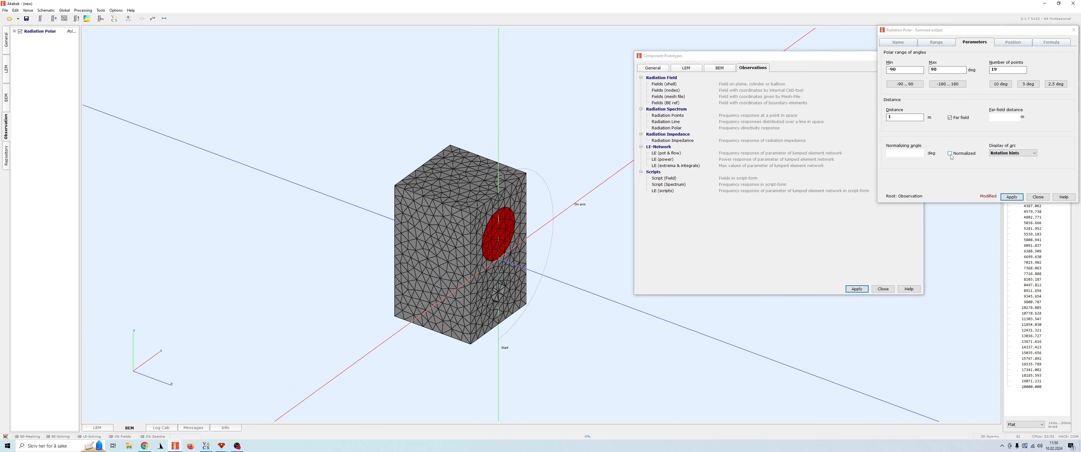
click(1013, 198)
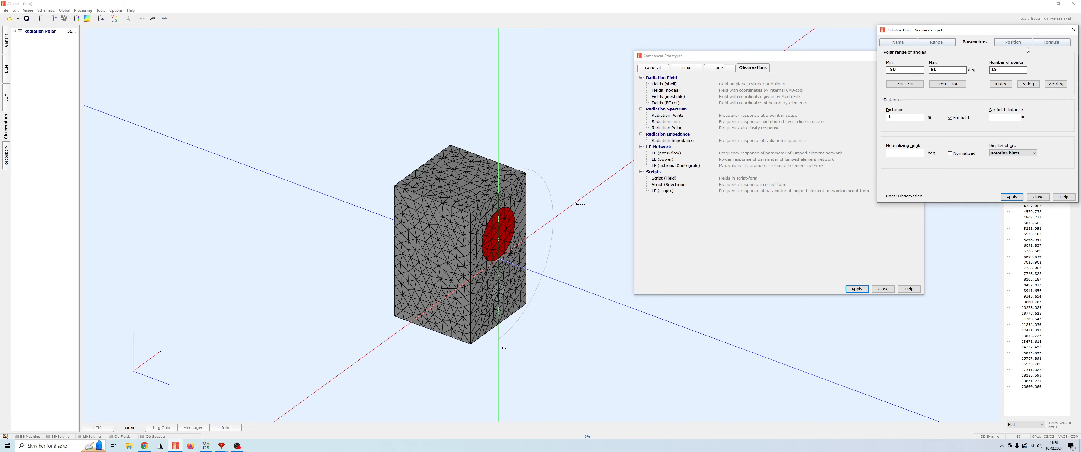
Step: Set the base plane identifier of the Summed output polar to zx and apply the change
click(1012, 43)
drag(622, 315, 437, 315)
click(909, 122)
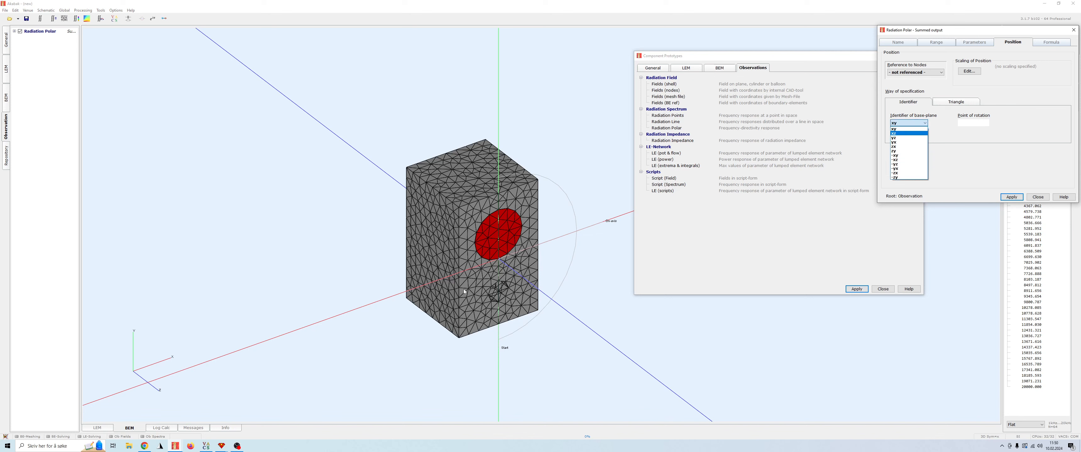
click(499, 298)
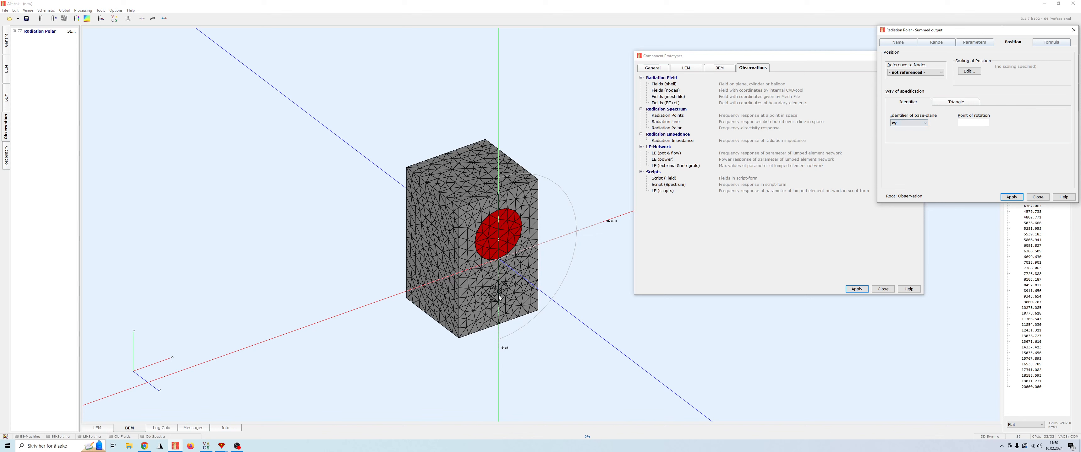
click(909, 123)
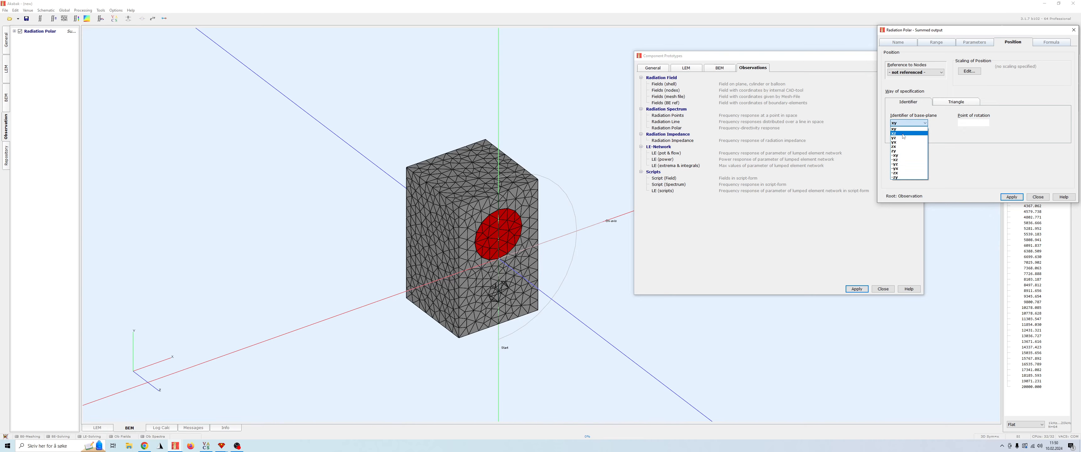
click(899, 147)
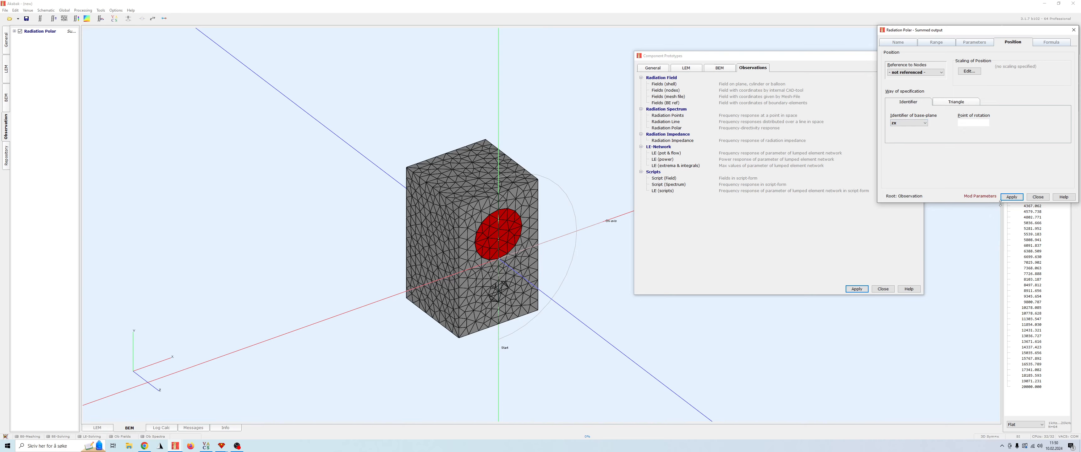
click(1012, 198)
Step: Examine the polar arc's orientation and on-axis direction around the cabinet from several angles, and close the polar settings
drag(612, 355, 287, 394)
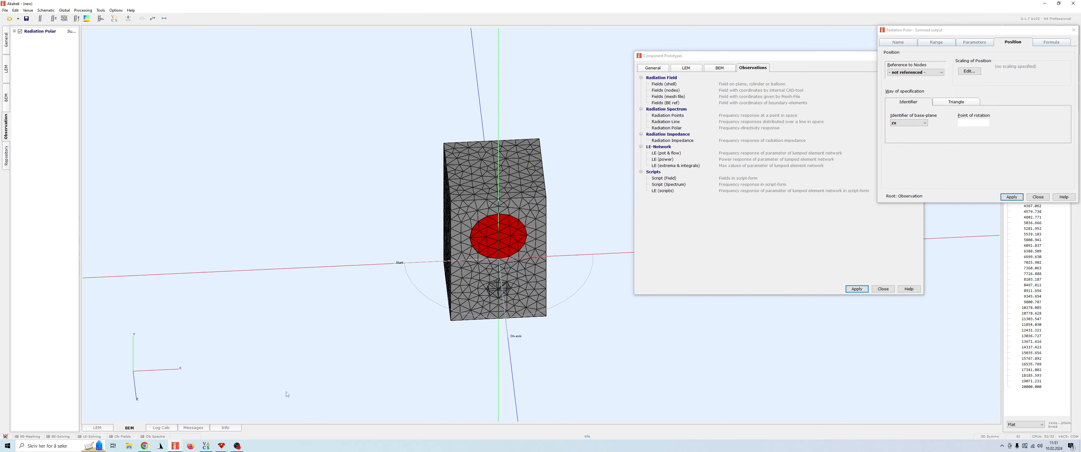
drag(551, 327, 575, 326)
scroll(575, 326, up, 5)
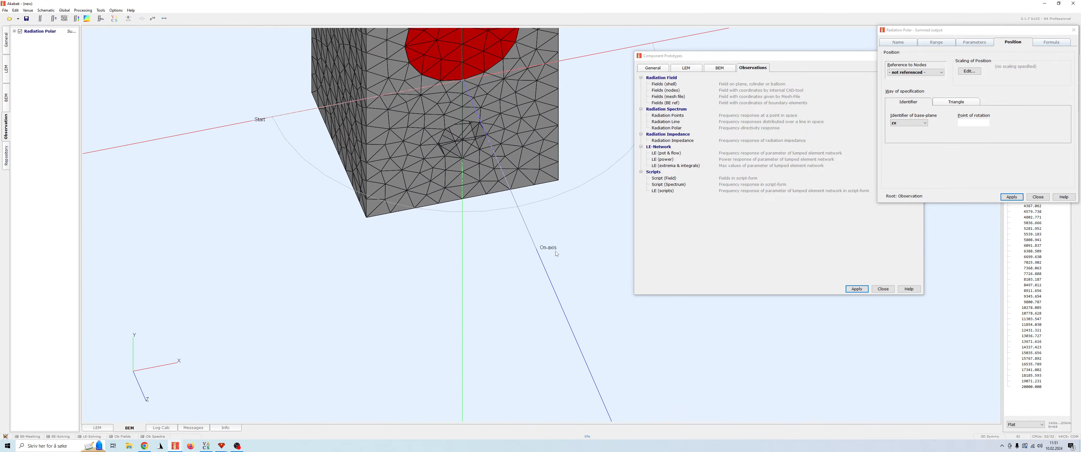
drag(568, 278, 567, 303)
drag(494, 207, 495, 156)
scroll(495, 156, down, 5)
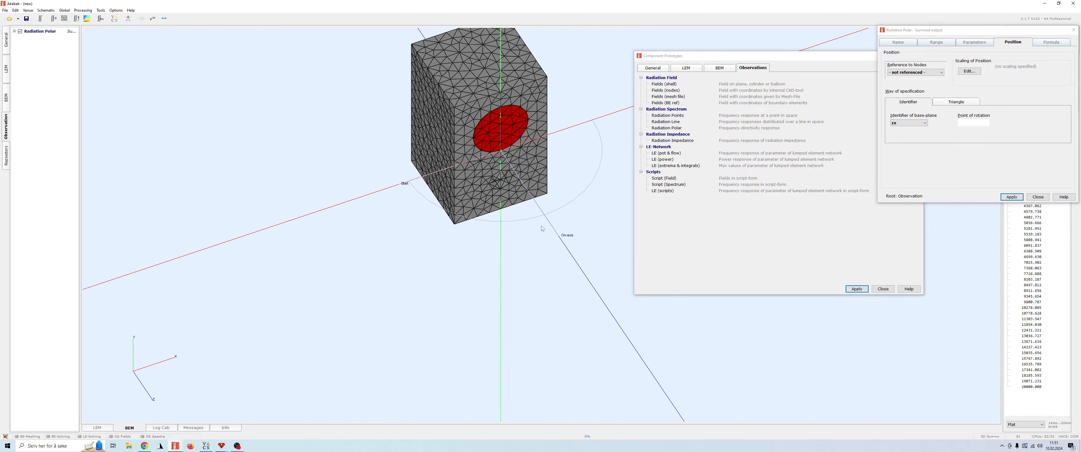
drag(378, 180, 547, 142)
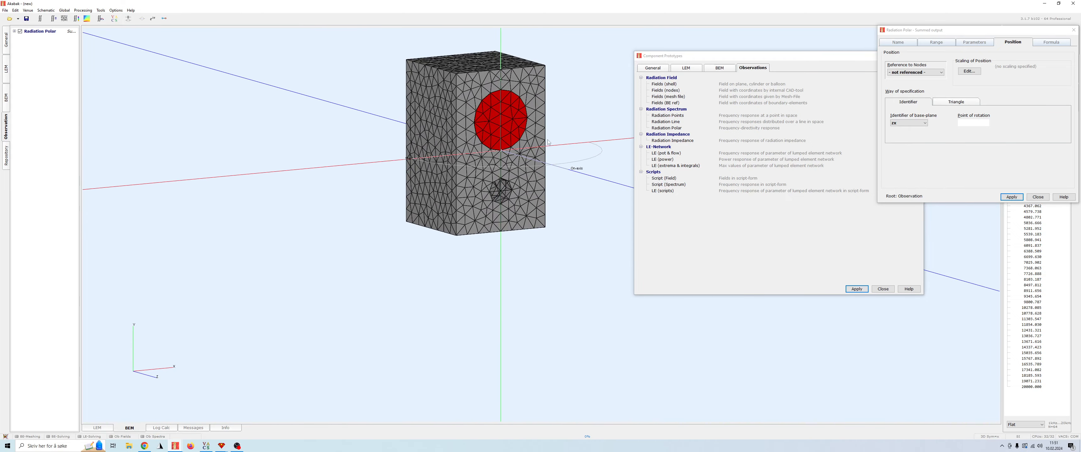
drag(519, 218, 441, 204)
scroll(435, 198, down, 5)
drag(508, 163, 437, 226)
scroll(437, 225, up, 7)
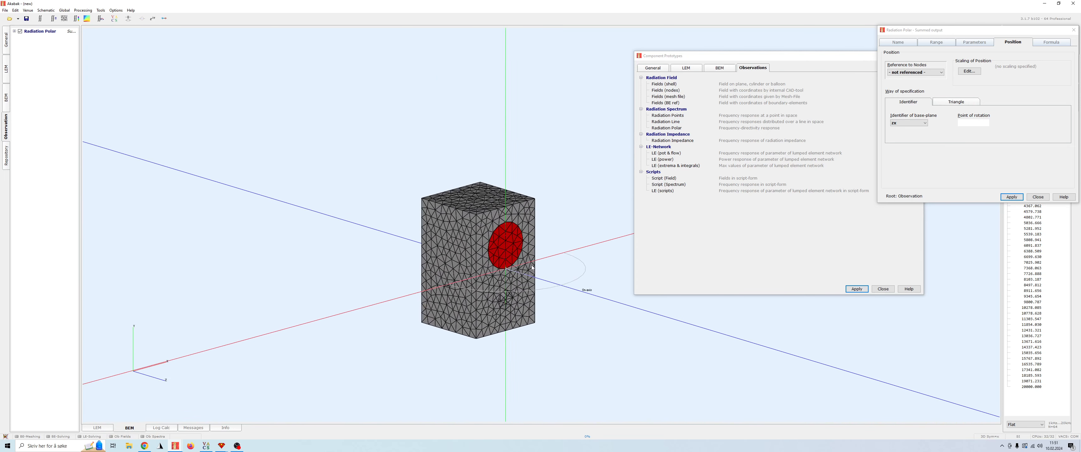
scroll(516, 330, up, 2)
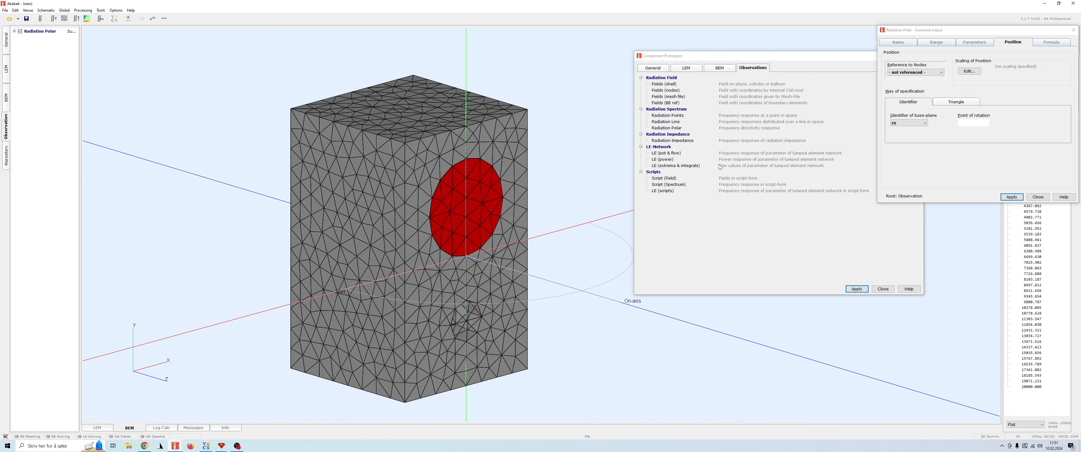
click(1038, 197)
Step: Add a Fields (shell) component to the model's observations
drag(402, 235, 463, 249)
scroll(463, 249, up, 4)
scroll(463, 249, down, 7)
scroll(463, 248, down, 2)
right_drag(464, 249, 401, 208)
scroll(401, 208, down, 2)
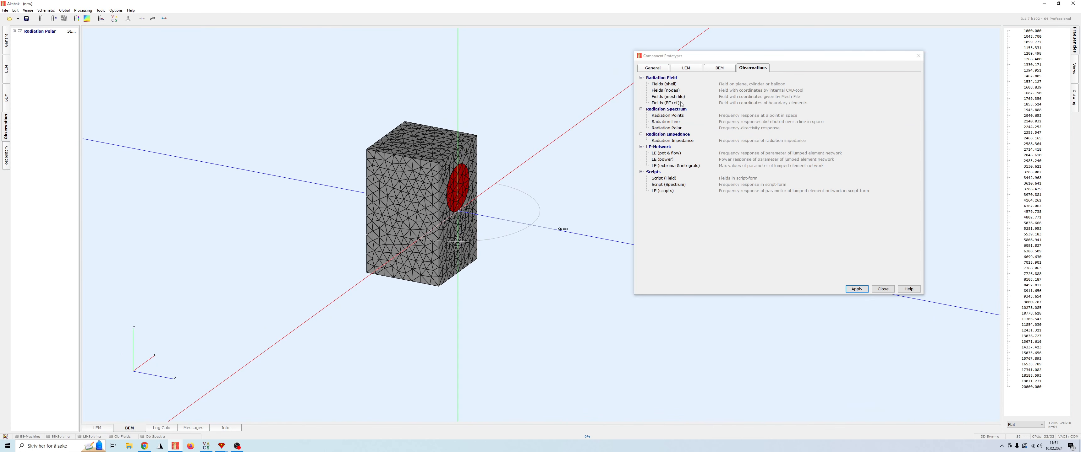
double_click(671, 85)
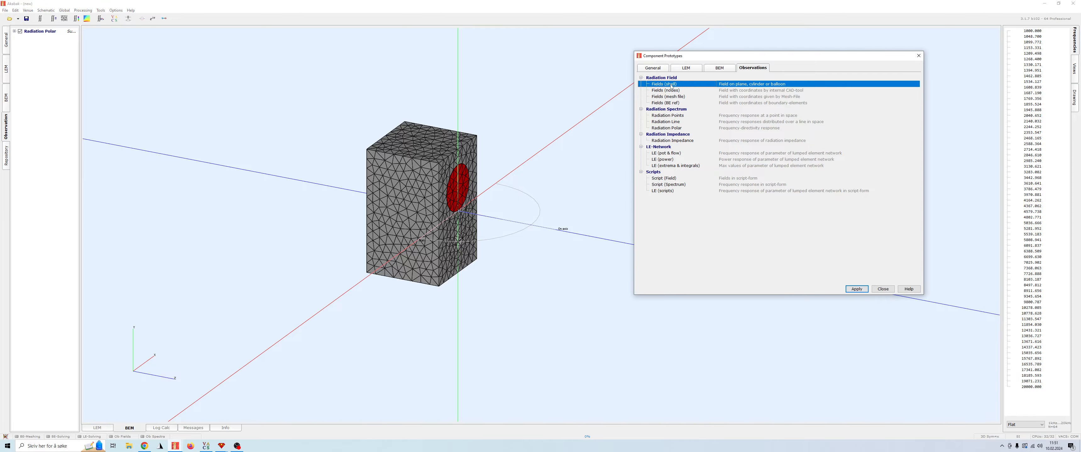
Step: Examine how the field plane cuts through the cabinet from above, below and the sides
drag(542, 267, 540, 245)
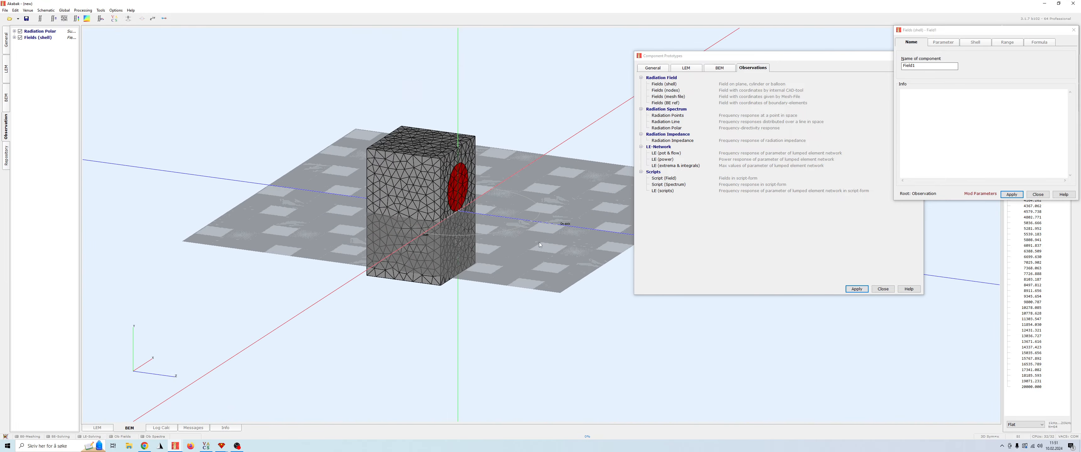
click(458, 190)
drag(470, 265, 369, 172)
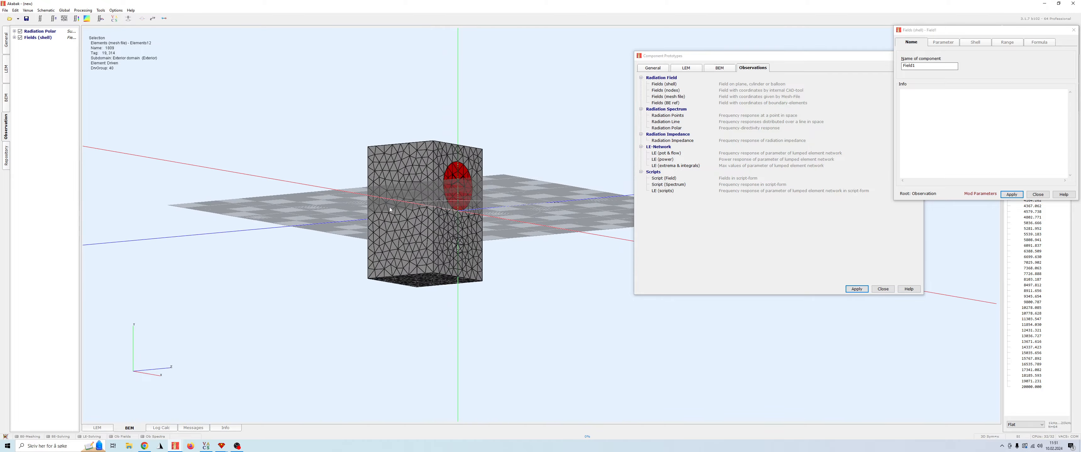
click(458, 252)
drag(458, 252, 417, 451)
scroll(457, 272, up, 5)
scroll(456, 273, up, 2)
scroll(457, 272, down, 6)
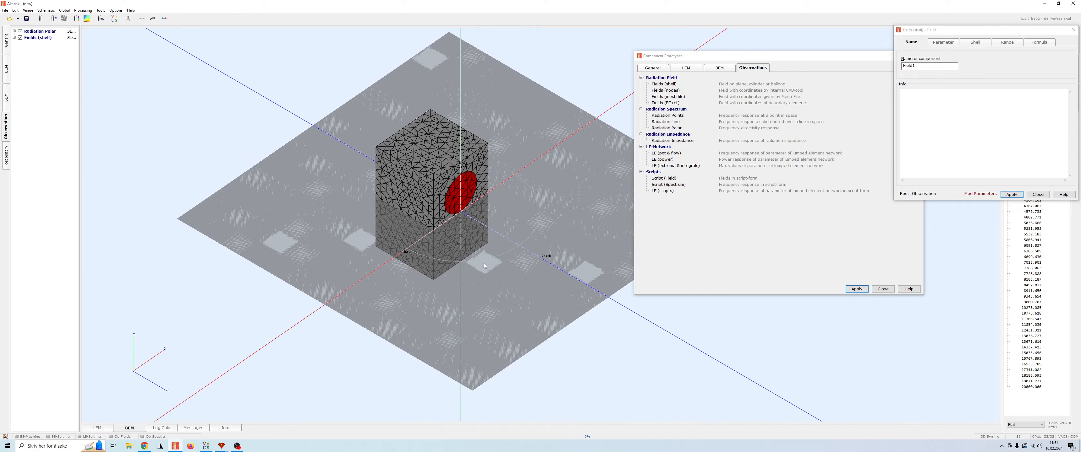
drag(485, 266, 402, 213)
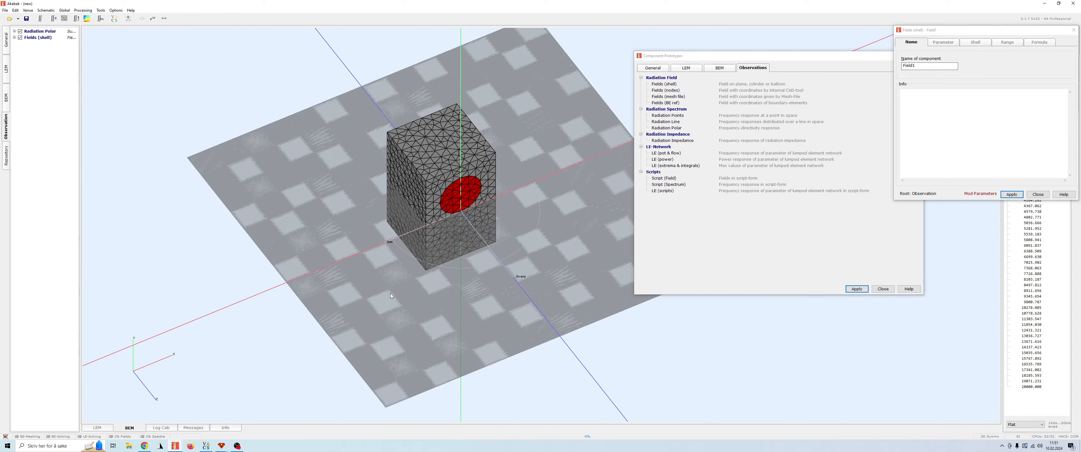
drag(390, 294, 572, 278)
Step: Set the direction of the field shell's plane to z and apply the change
click(943, 42)
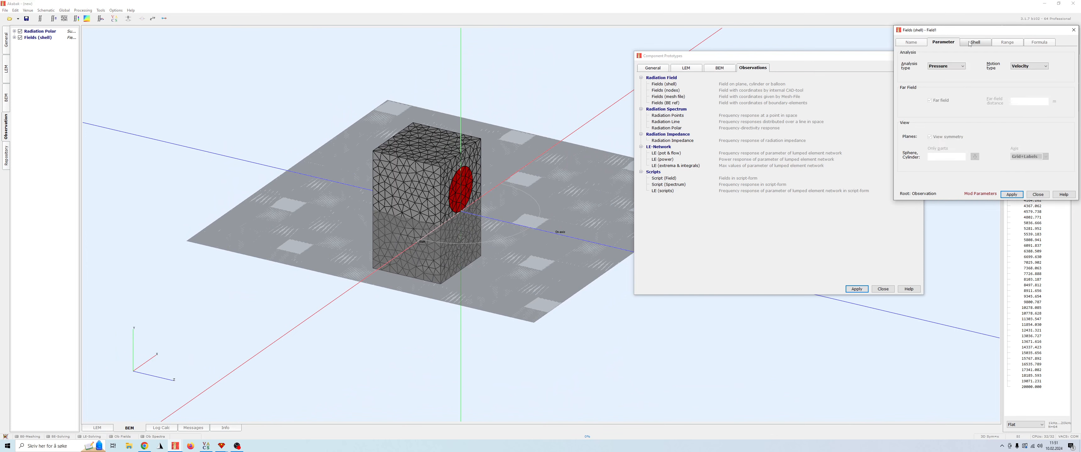
click(975, 42)
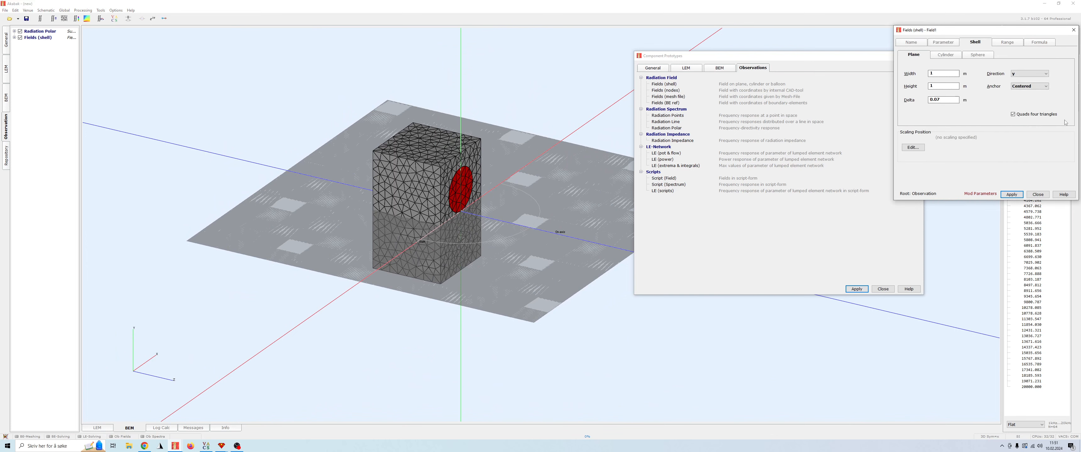
click(1029, 73)
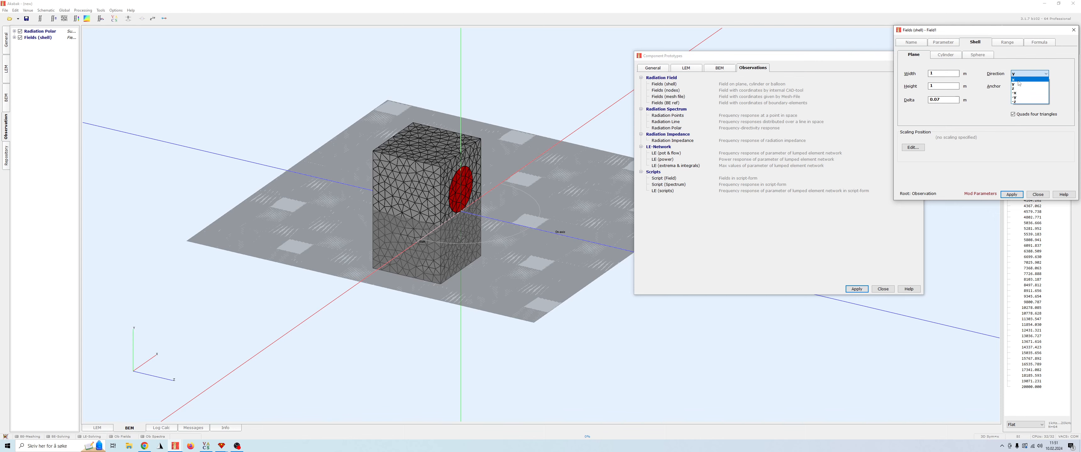
click(1018, 90)
click(1012, 195)
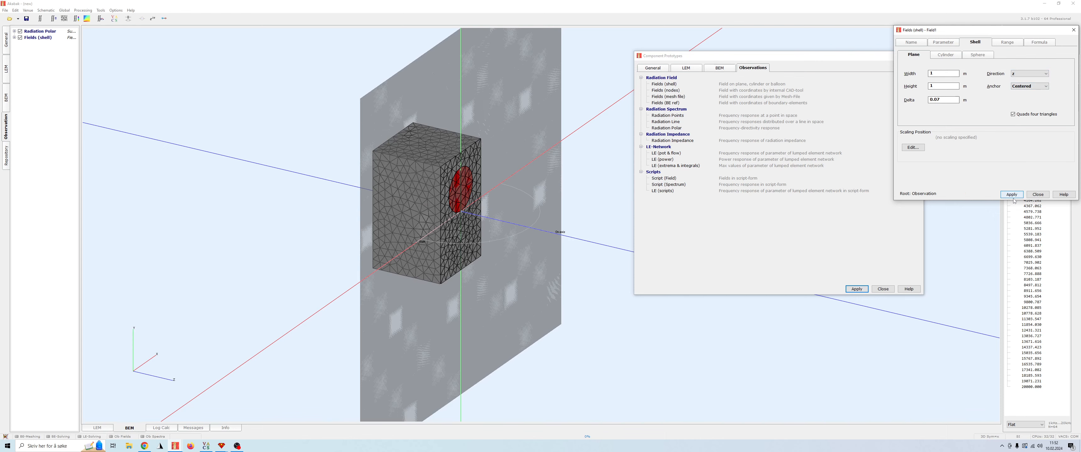
Step: Set the direction of the field shell's plane to x and apply the change
drag(457, 255, 452, 257)
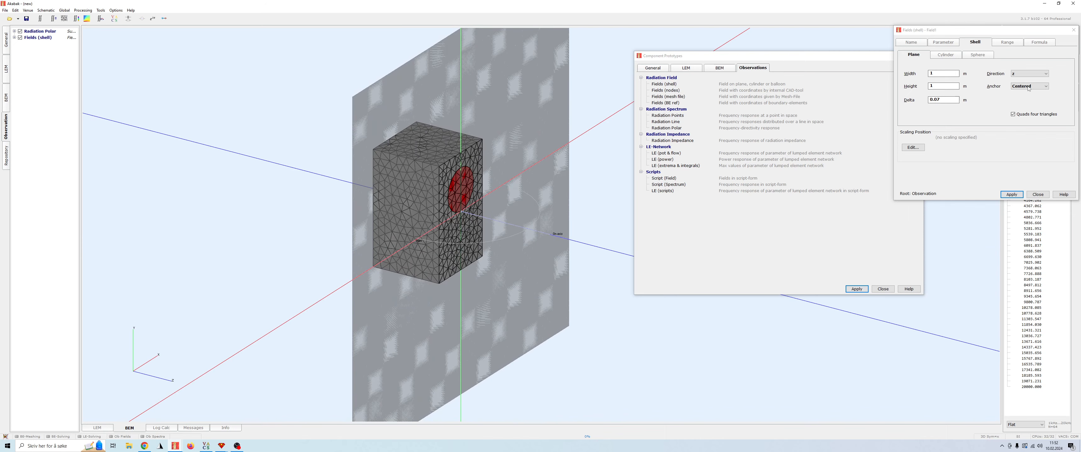
click(1026, 74)
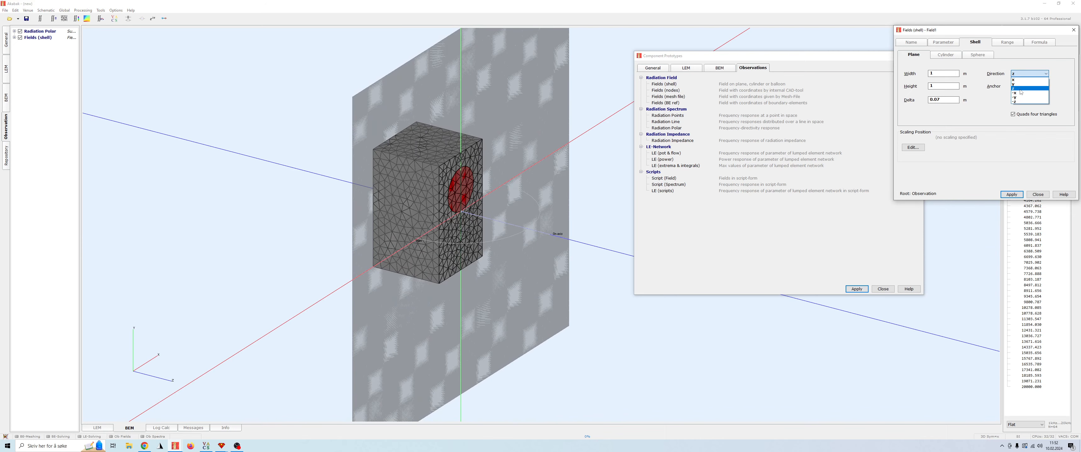
click(1015, 79)
click(1011, 194)
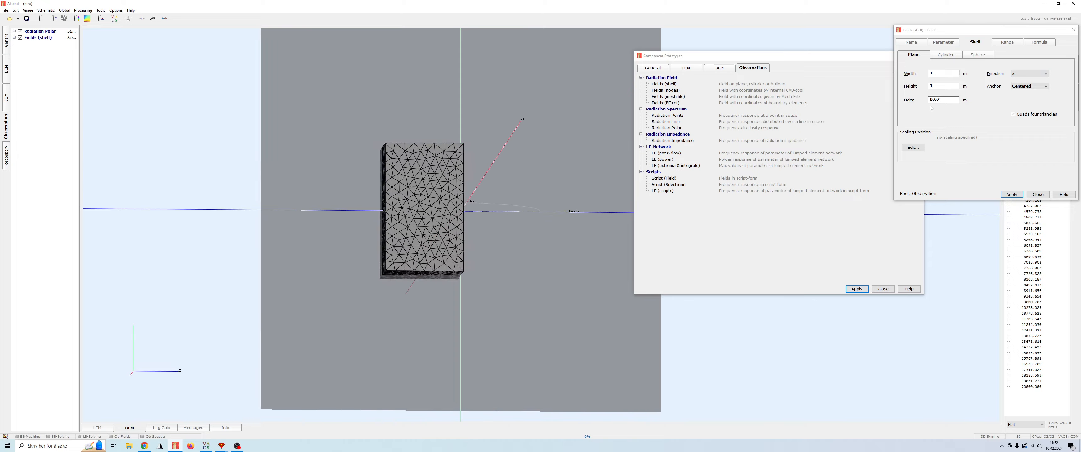
Step: Examine from the front and sides how the x-directed field plane cuts through the cabinet, diaphragm and port
drag(533, 198, 328, 222)
scroll(501, 268, up, 4)
scroll(504, 269, down, 4)
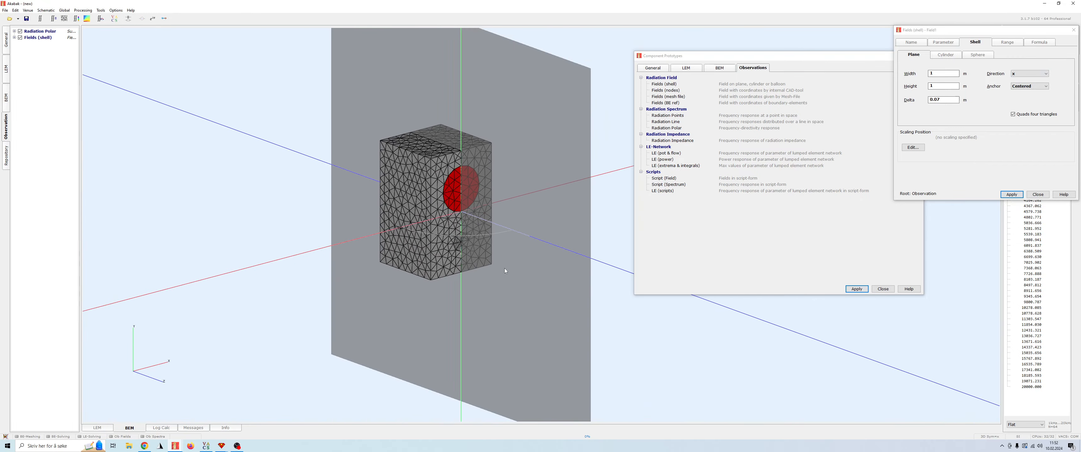
scroll(504, 269, down, 2)
drag(504, 268, 540, 242)
scroll(540, 242, up, 4)
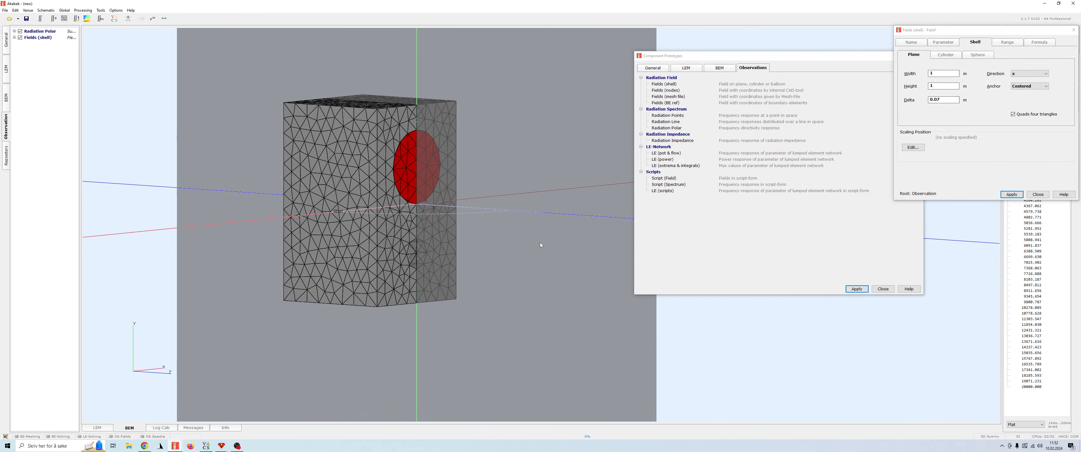
scroll(468, 270, up, 8)
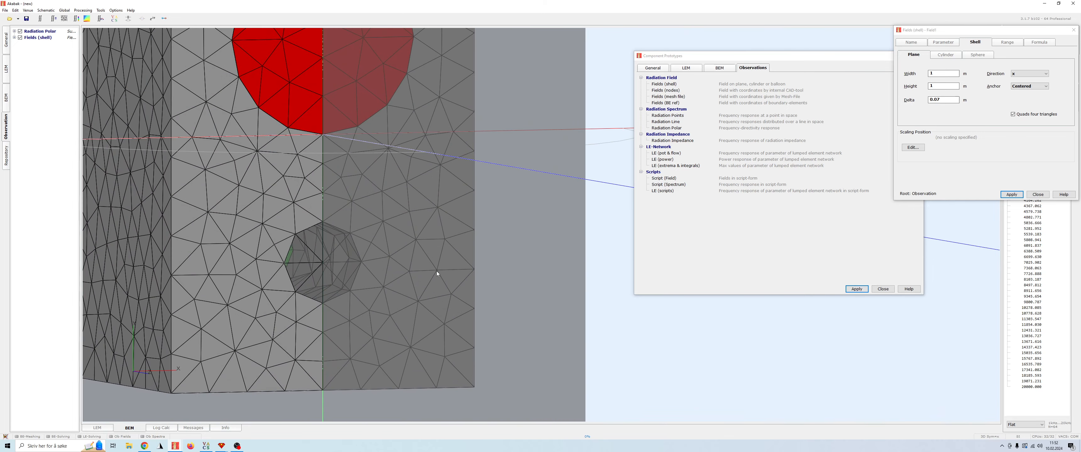
scroll(437, 273, down, 8)
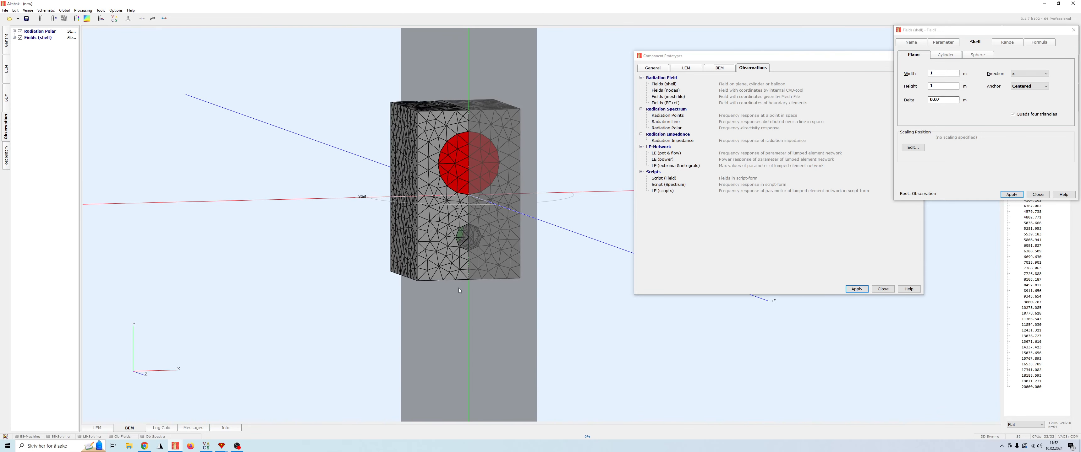
drag(458, 288, 675, 222)
scroll(546, 219, down, 3)
right_drag(562, 141, 465, 152)
drag(465, 153, 389, 284)
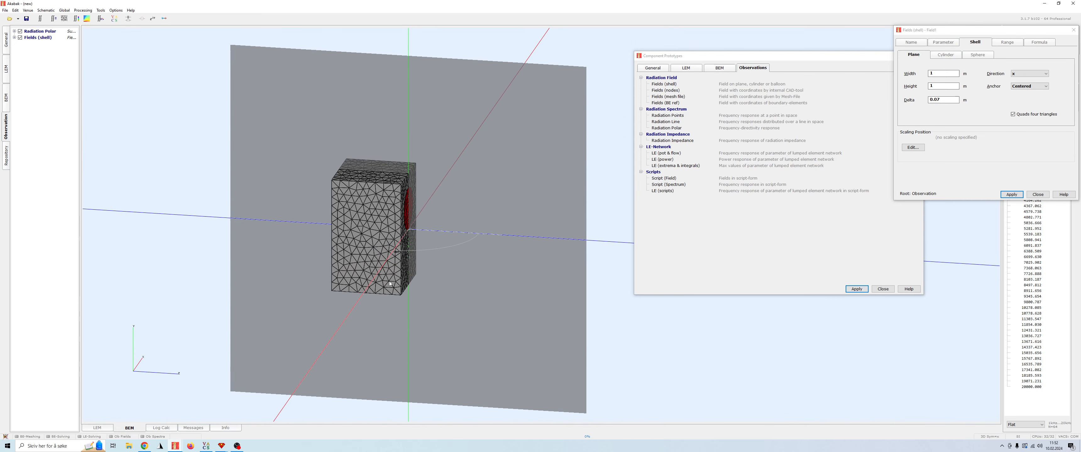
scroll(514, 221, down, 5)
right_drag(516, 222, 439, 257)
scroll(441, 270, up, 4)
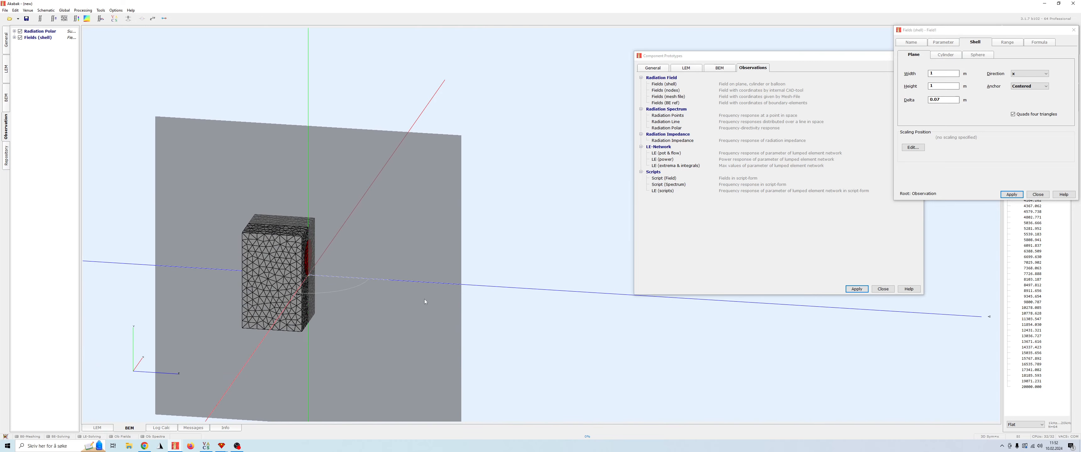
drag(424, 299, 402, 244)
right_drag(402, 243, 447, 234)
drag(448, 234, 497, 238)
right_drag(497, 237, 466, 260)
scroll(466, 260, up, 3)
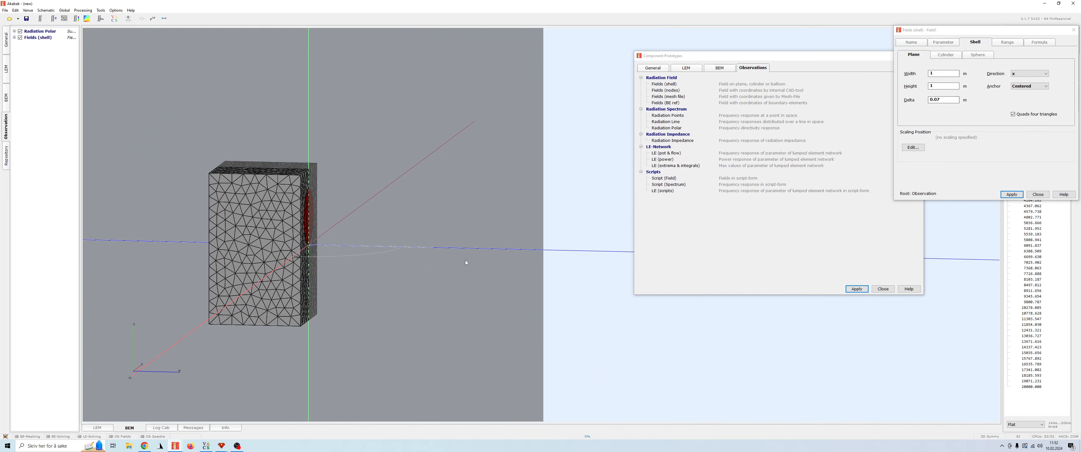
scroll(465, 260, up, 1)
drag(466, 260, 404, 297)
right_drag(405, 298, 522, 214)
scroll(518, 210, down, 4)
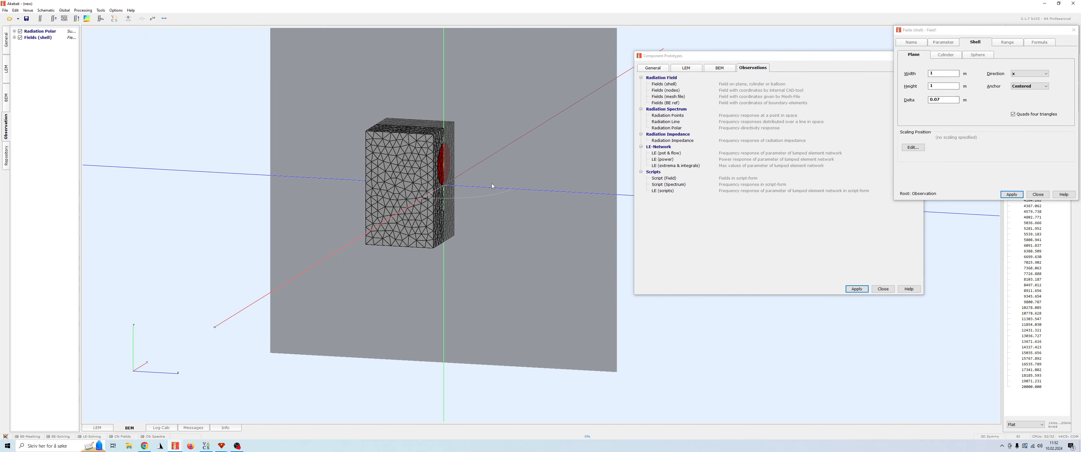
drag(499, 206, 557, 210)
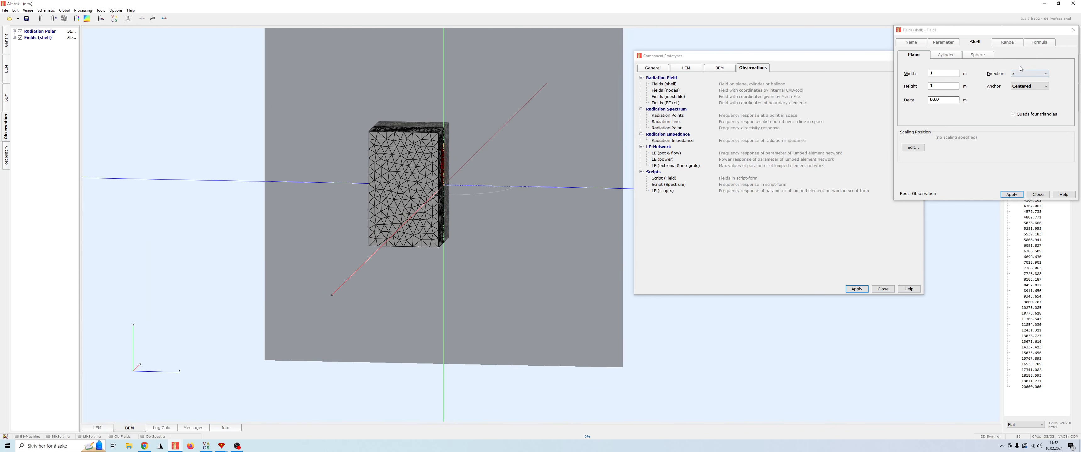
Step: Shift the field shell by 500 mm along z through its scaling position and apply the change
click(913, 147)
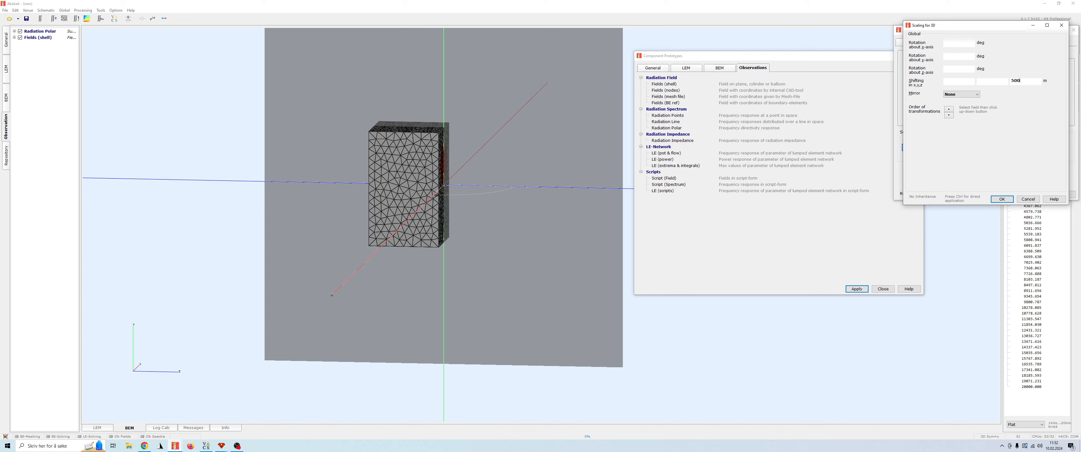
text(mm)
click(1001, 199)
click(1012, 194)
Step: Examine the shifted field plane's position relative to the cabinet's front baffle from several angles
drag(561, 235, 541, 223)
scroll(541, 218, up, 5)
scroll(542, 218, down, 2)
drag(466, 260, 529, 194)
scroll(447, 206, down, 4)
scroll(427, 235, down, 1)
scroll(427, 235, up, 1)
scroll(546, 235, up, 2)
scroll(537, 240, down, 5)
right_drag(529, 194, 385, 249)
scroll(393, 286, up, 5)
drag(393, 285, 284, 174)
drag(229, 200, 235, 193)
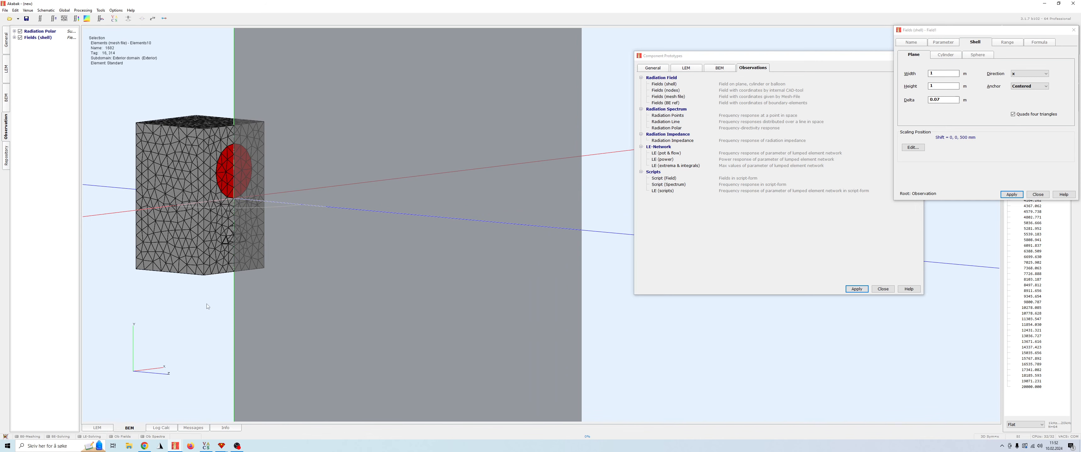
drag(226, 242, 535, 183)
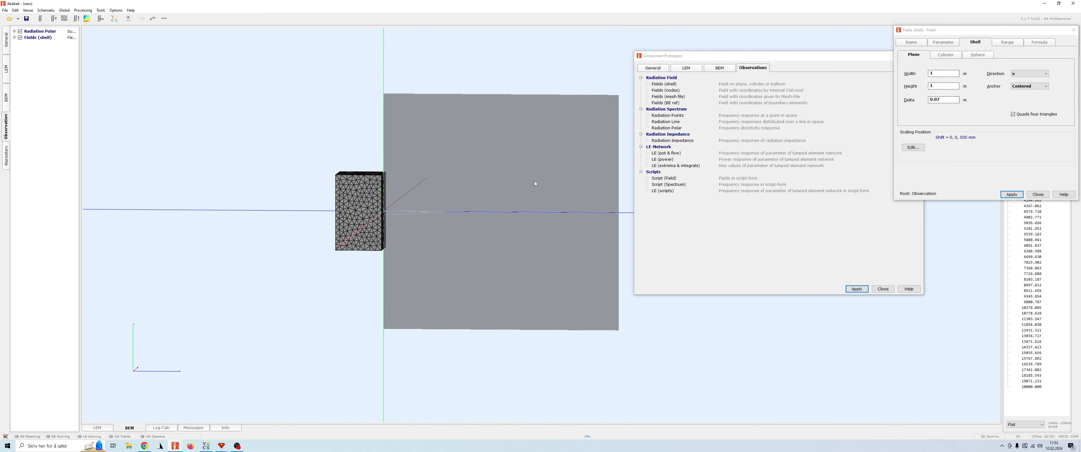
Step: Highlight the field shell's grid in the model, set its delta to 0.035 m and apply the change
click(948, 92)
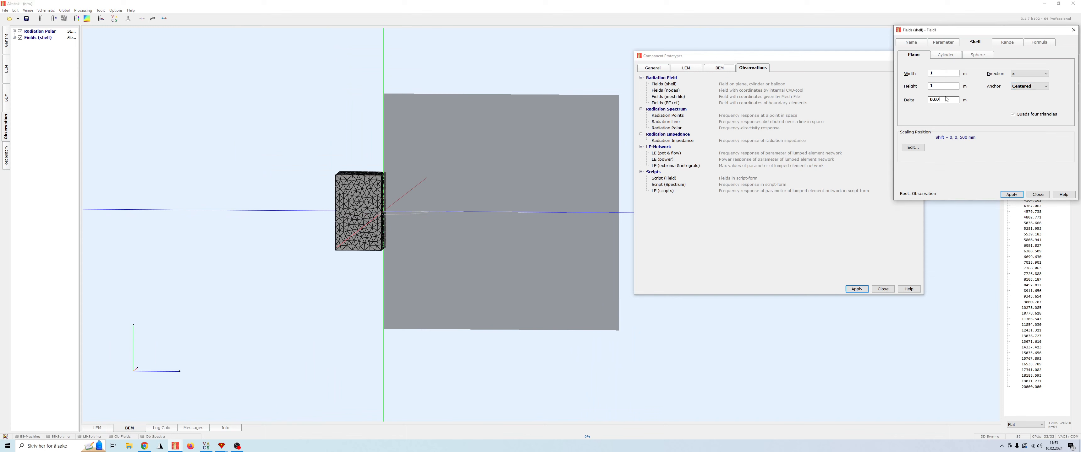
click(604, 162)
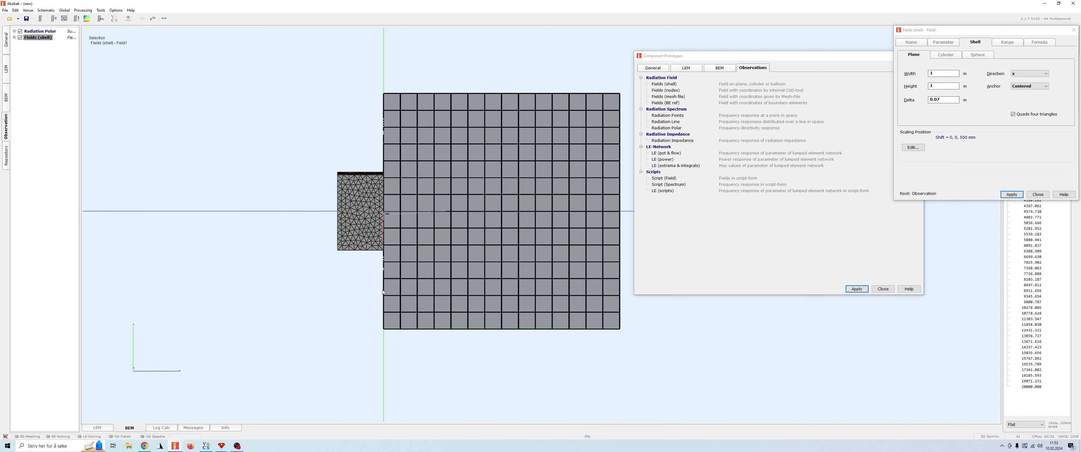
click(945, 101)
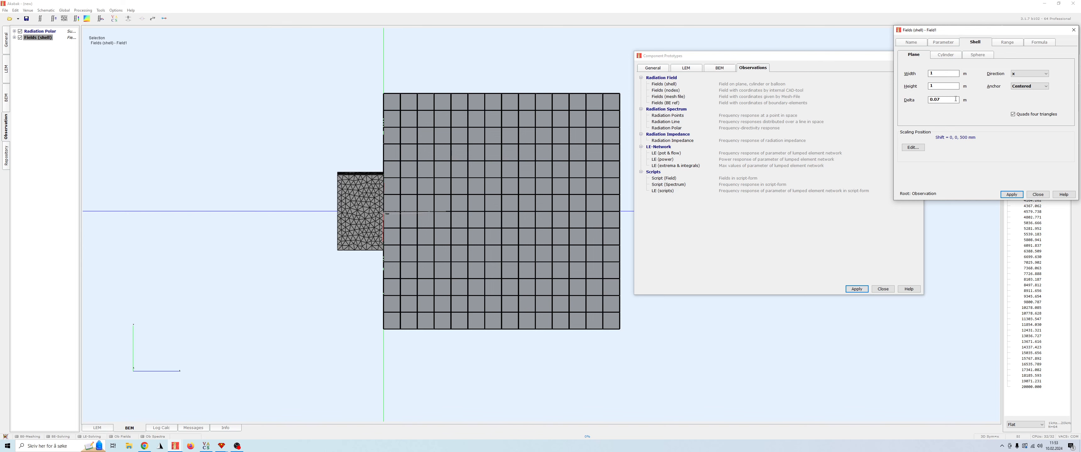
key(BackSpace)
text(35)
click(1012, 194)
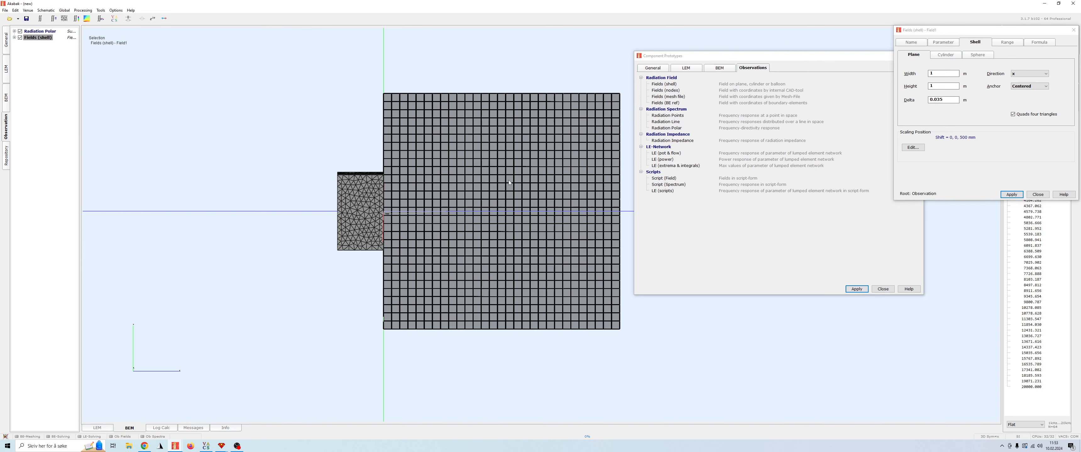
Step: Check the refined field grid in the view and close the field shell settings and the component prototypes
drag(528, 360, 389, 357)
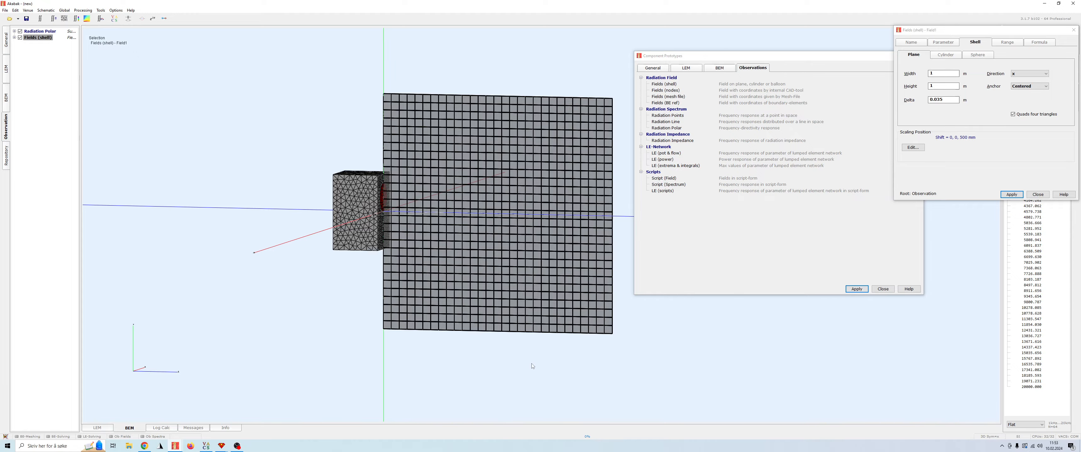
mouse_move(533, 367)
mouse_down()
mouse_move(229, 264)
mouse_move(572, 370)
mouse_move(550, 372)
mouse_up()
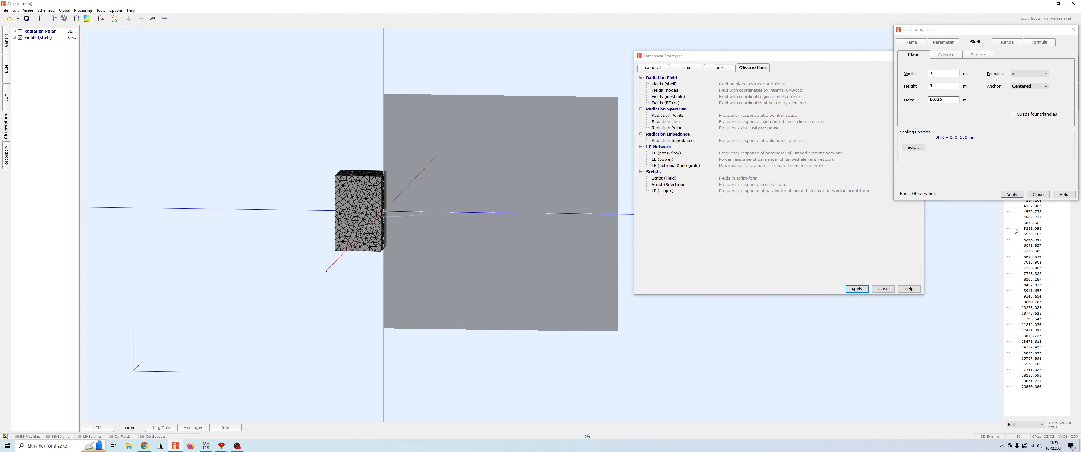
click(1038, 194)
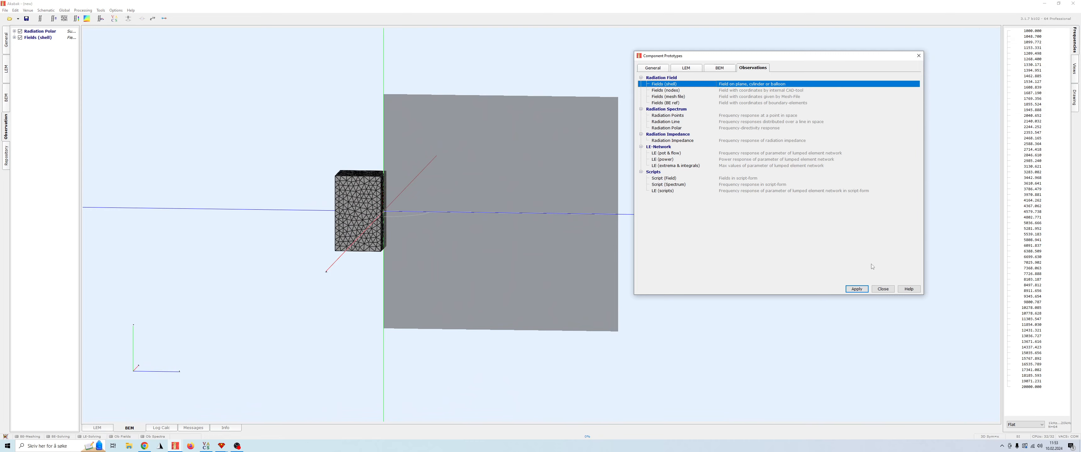
click(883, 289)
Step: Set the global frequency band to run from 20 Hz to 400 Hz
drag(833, 267, 306, 268)
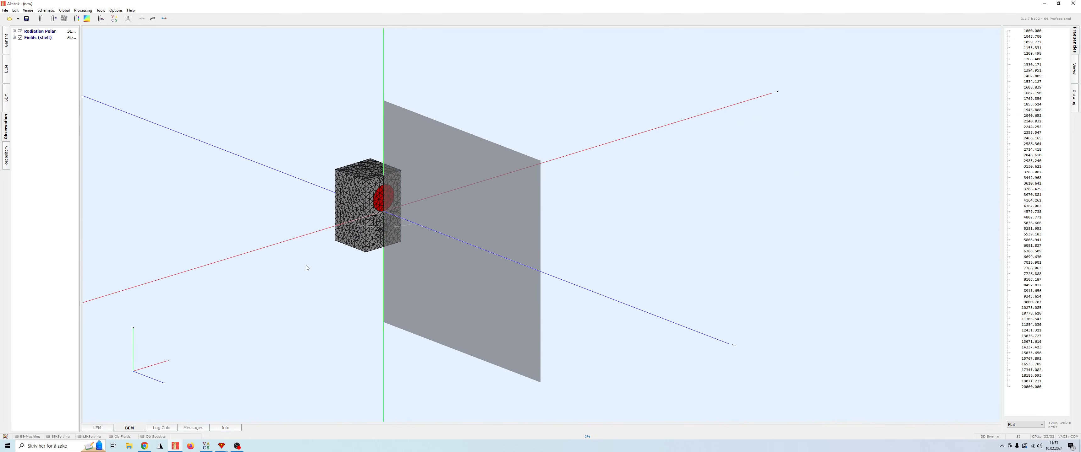
scroll(435, 225, up, 3)
middle_drag(425, 240, 501, 251)
drag(491, 272, 506, 197)
drag(557, 245, 489, 198)
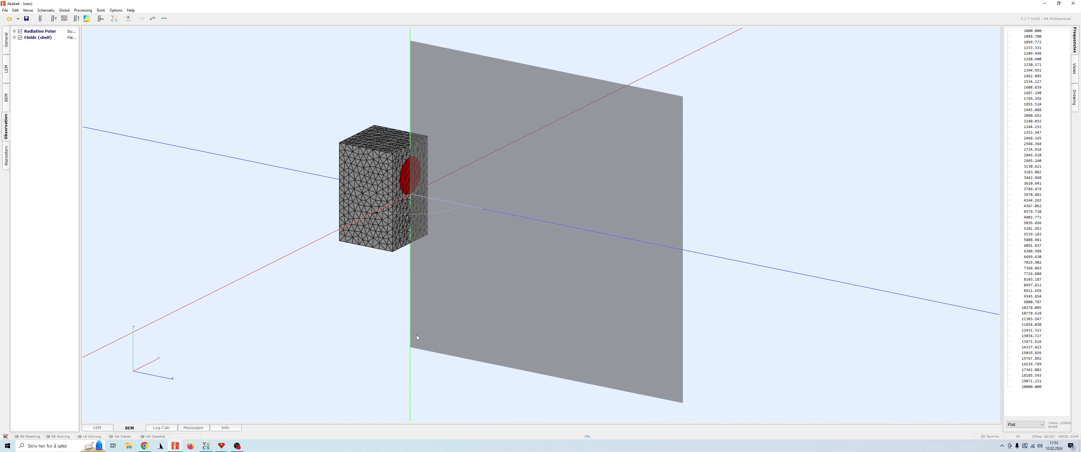
click(65, 11)
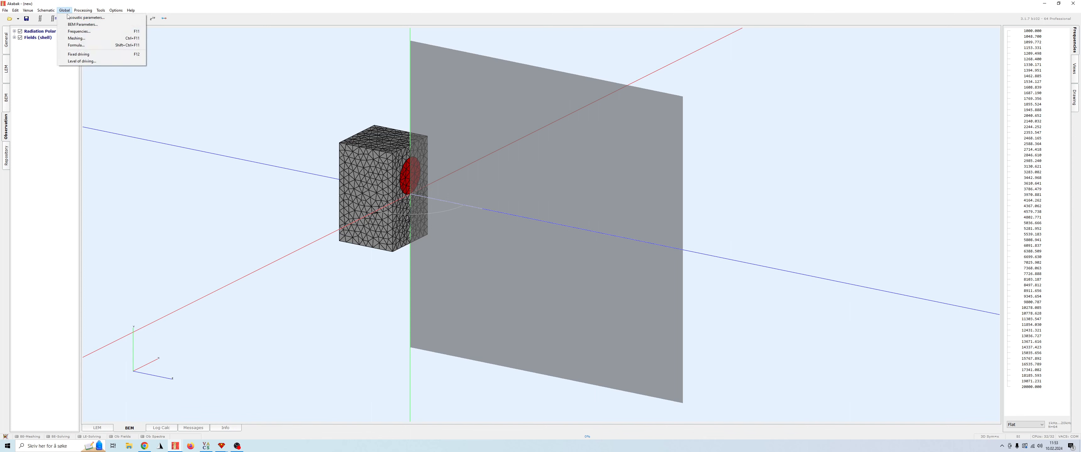
click(86, 34)
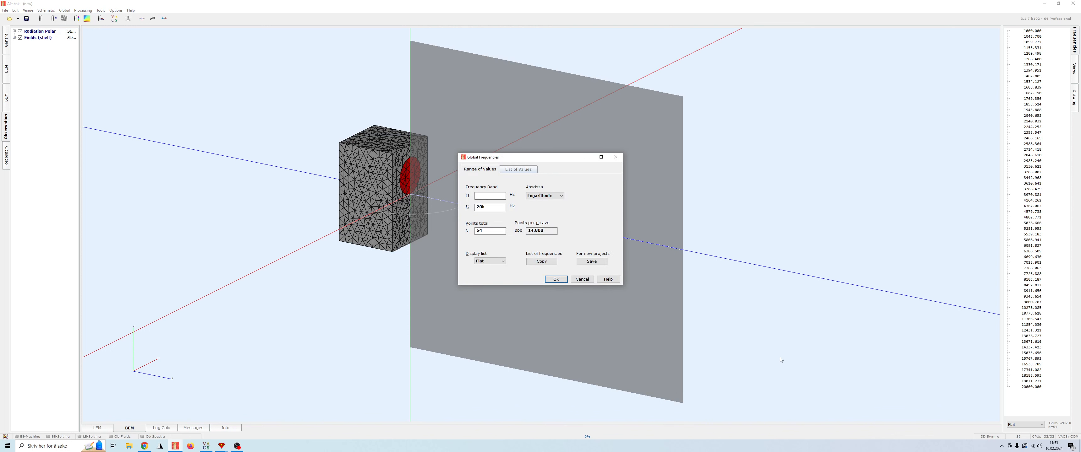
text(20)
key(Tab)
text(400)
click(557, 279)
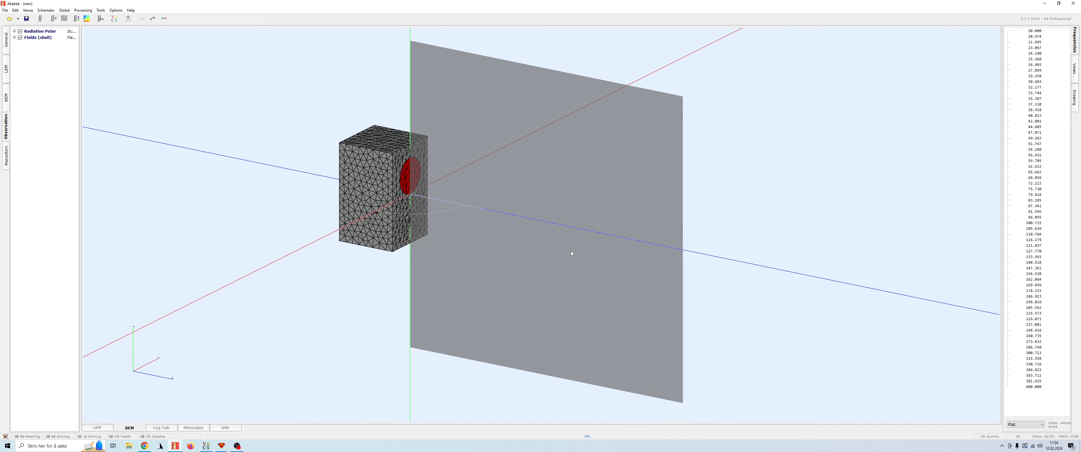
Step: Examine individual mesh elements on the cabinet's side wall to judge the mesh density
drag(521, 263, 462, 230)
click(64, 10)
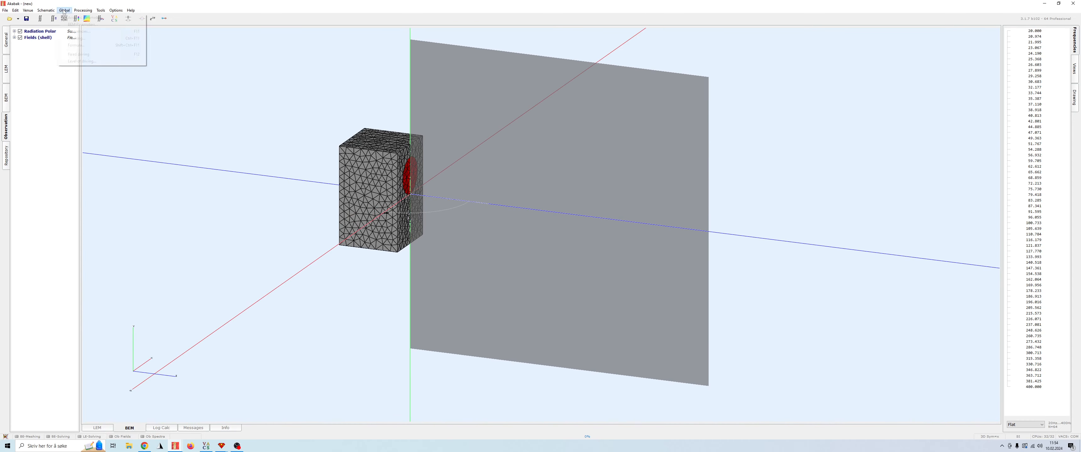
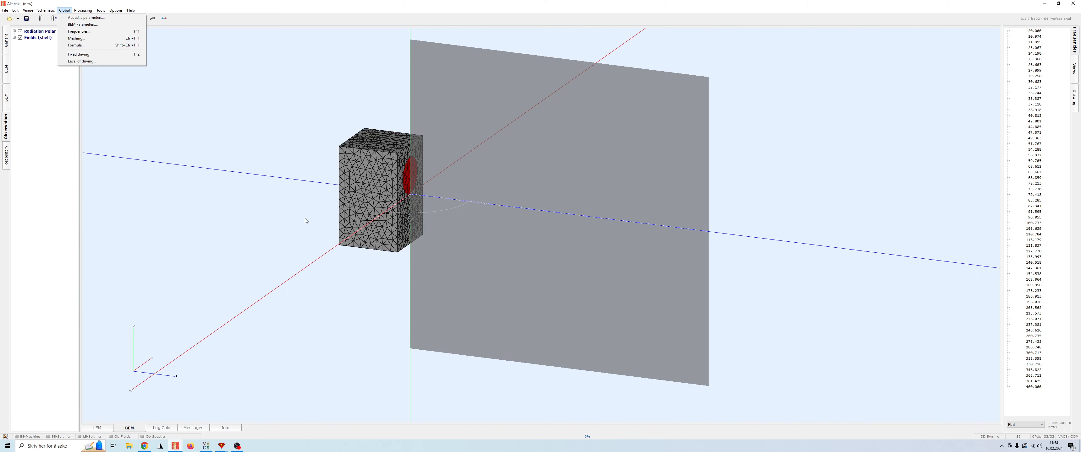
click(380, 212)
scroll(382, 212, up, 4)
right_drag(403, 215, 644, 258)
drag(518, 256, 385, 222)
click(434, 264)
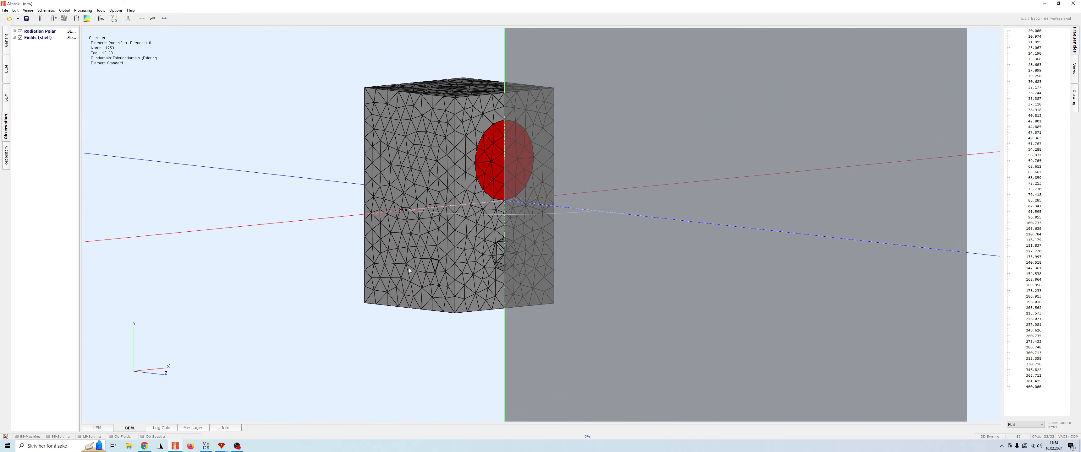
click(410, 270)
click(416, 166)
click(415, 305)
scroll(427, 320, down, 4)
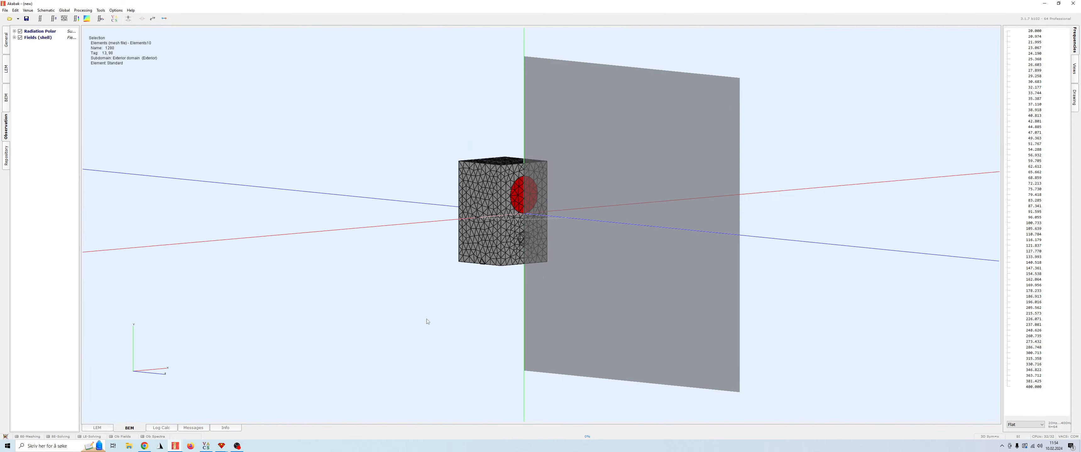
Step: Examine the mesh elements near the cabinet's front edge and around the port opening up close
drag(426, 321, 695, 259)
drag(492, 225, 482, 337)
scroll(482, 337, up, 3)
right_drag(496, 326, 568, 147)
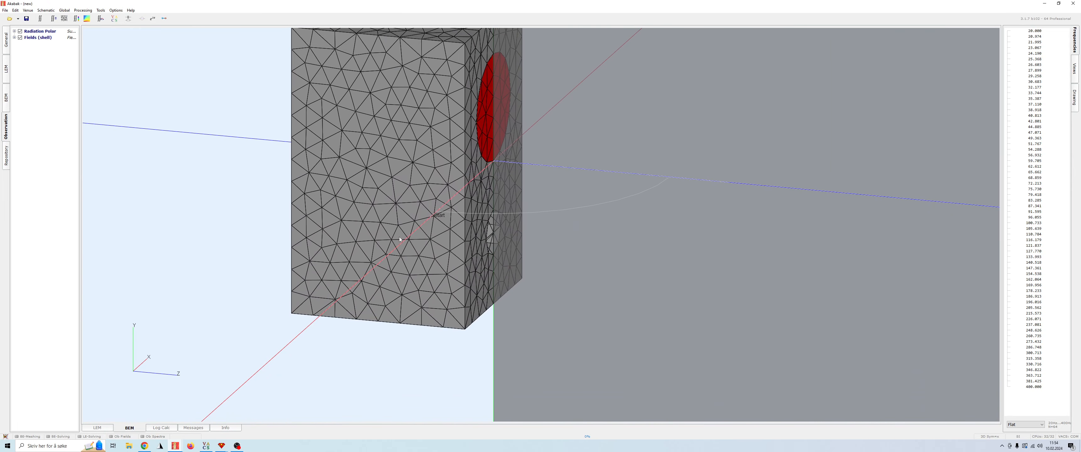
click(459, 181)
click(443, 271)
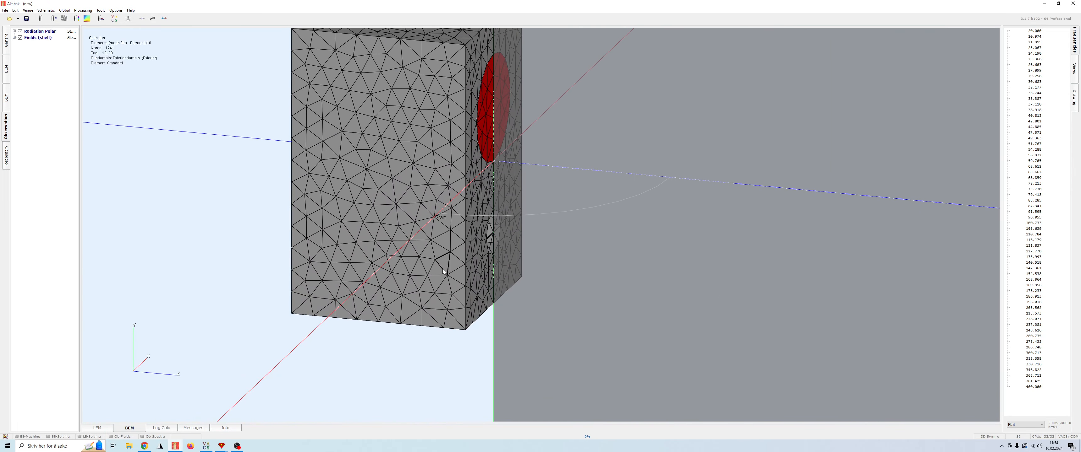
drag(644, 271, 523, 260)
click(457, 220)
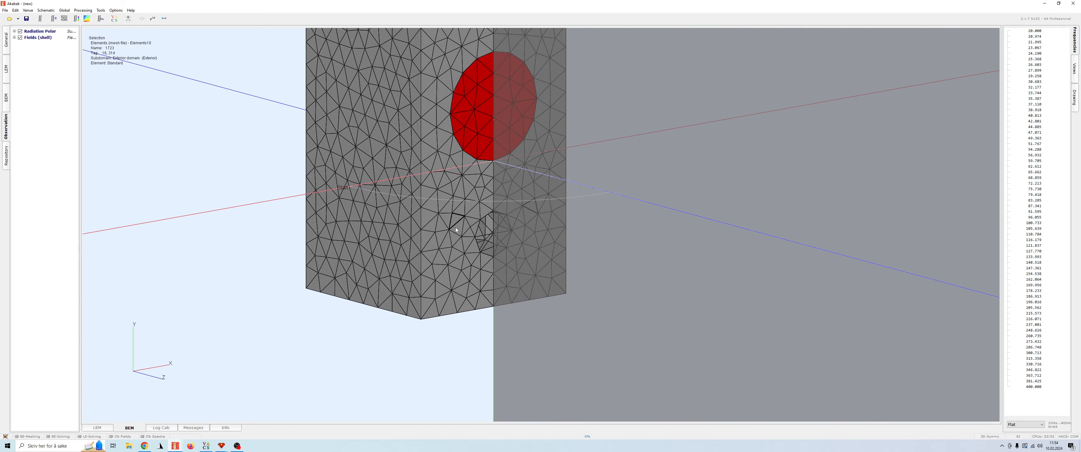
scroll(453, 212, down, 3)
scroll(452, 208, up, 8)
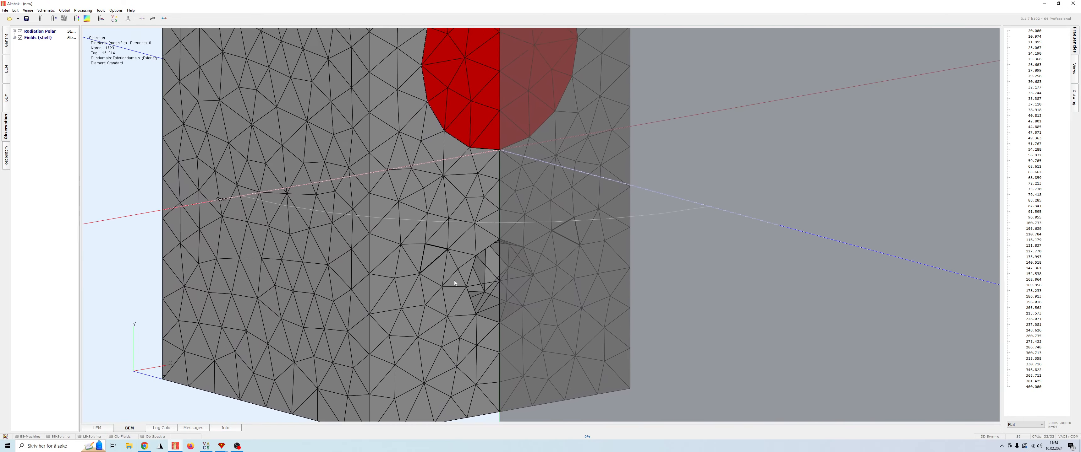
Step: Enable fixed driving for all driven elements with the frequency weighting set to Divide by jw and apply it
scroll(481, 324, down, 8)
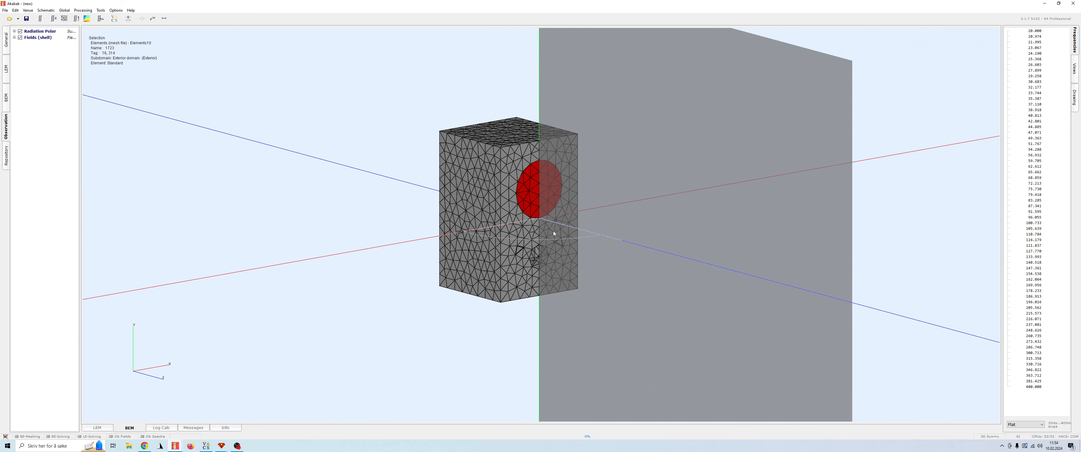
right_drag(554, 231, 421, 254)
drag(421, 256, 551, 297)
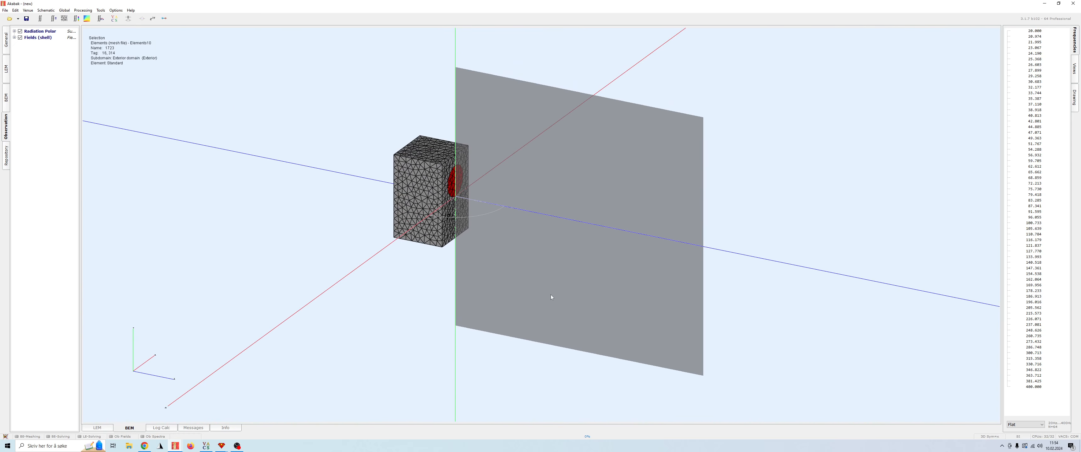
click(64, 10)
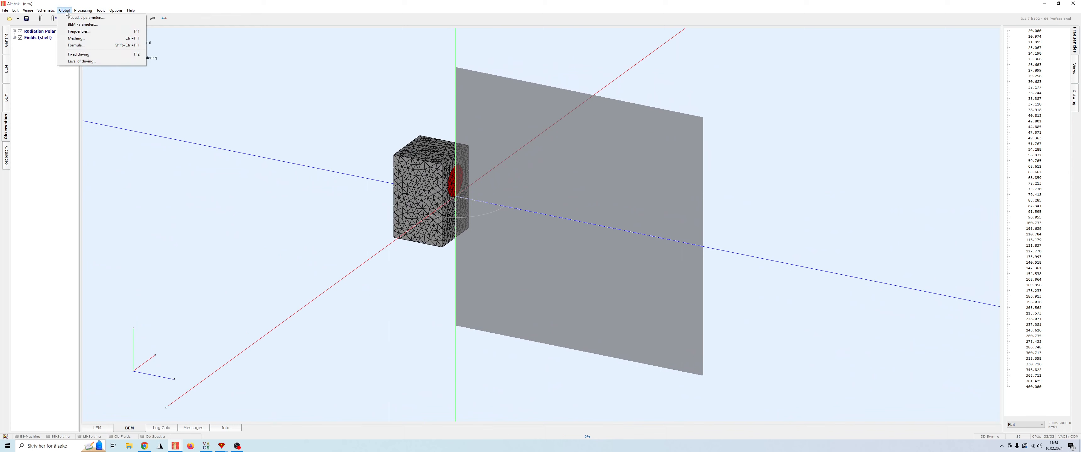
click(91, 55)
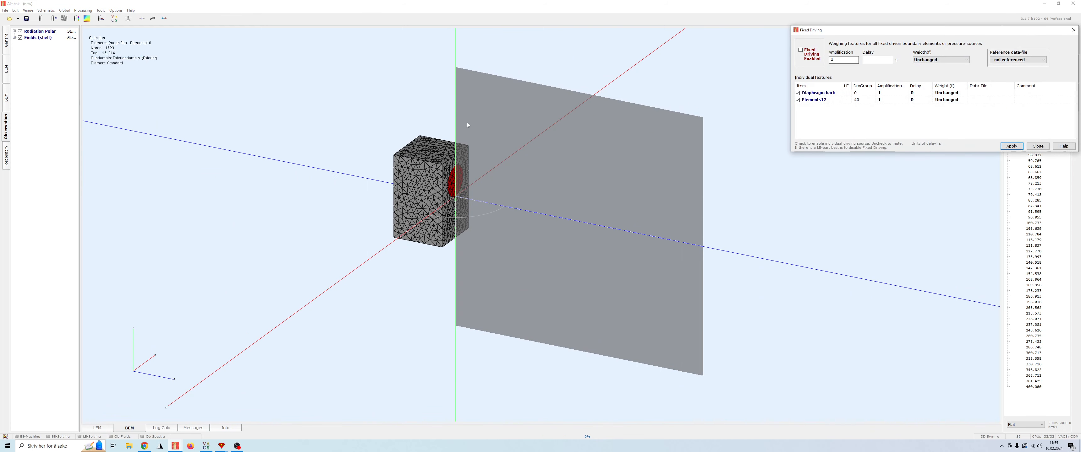
drag(862, 34, 189, 97)
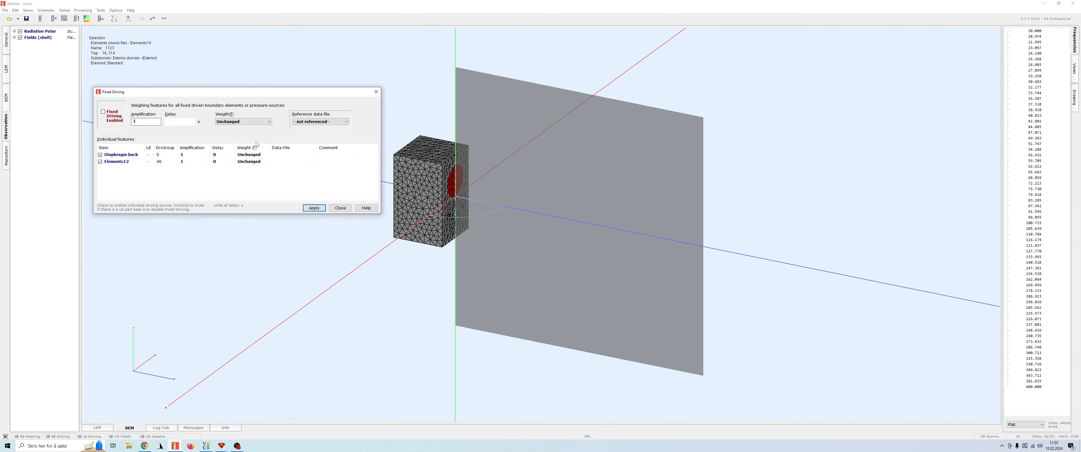
click(102, 112)
click(244, 122)
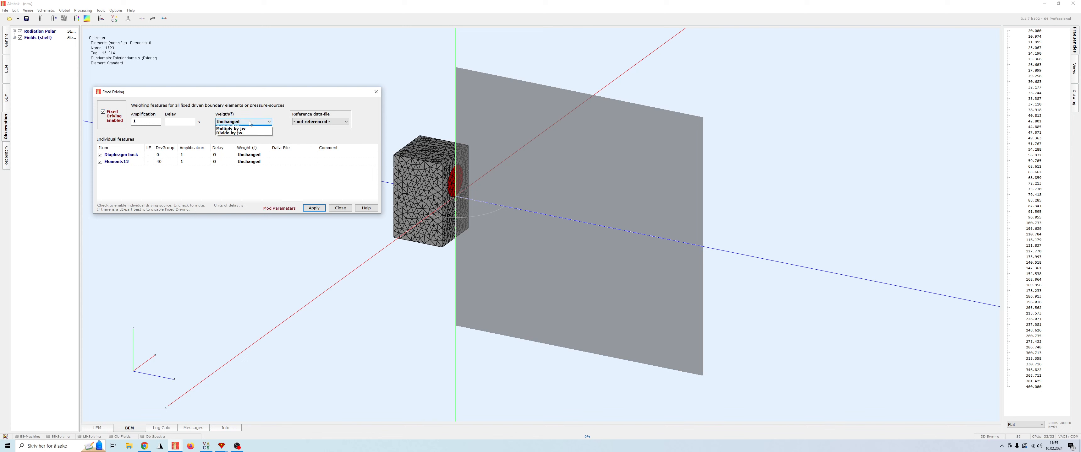
click(226, 139)
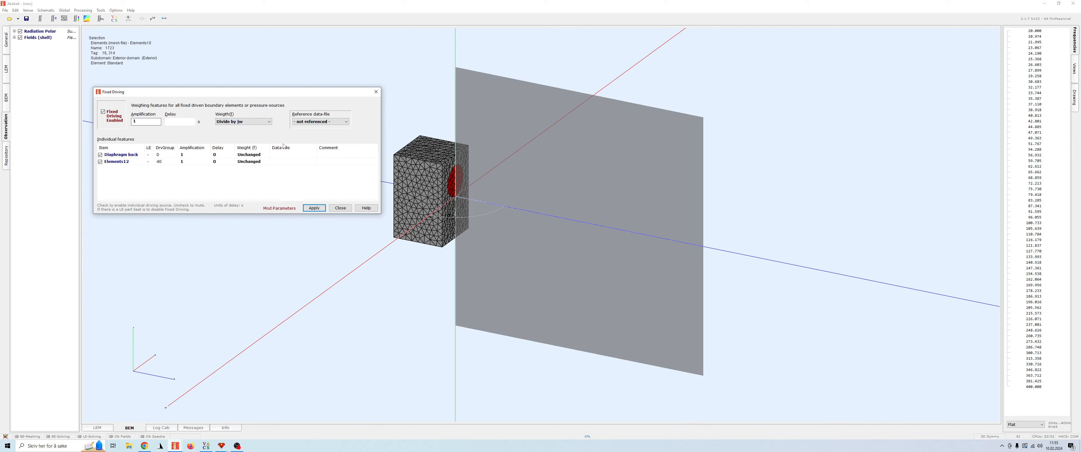
click(315, 209)
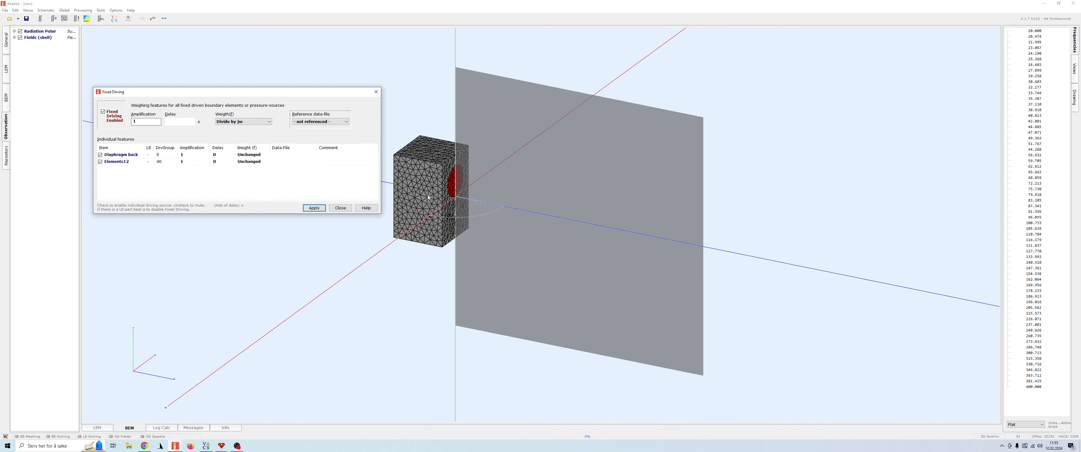
Step: Inspect the driven elements of the front diaphragm to identify which driving group they belong to
middle_drag(428, 197, 507, 260)
scroll(525, 277, up, 8)
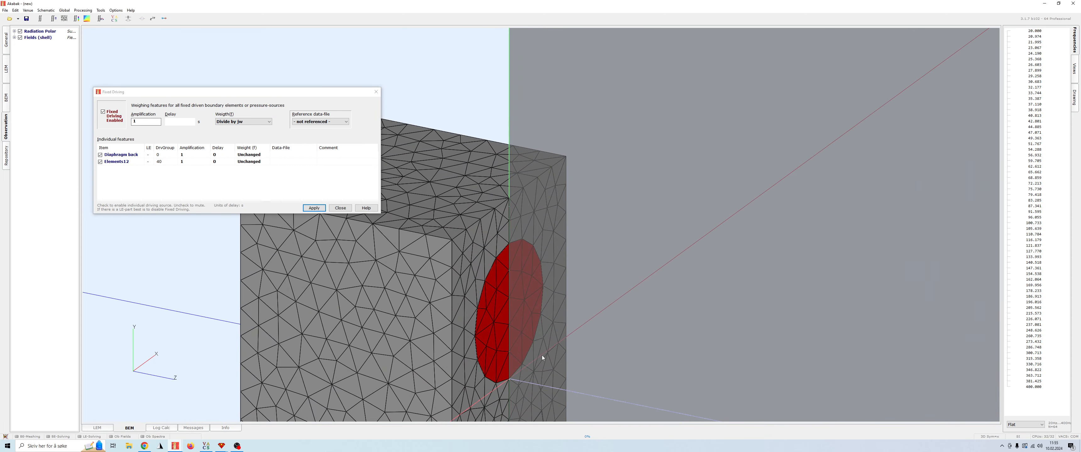
middle_drag(541, 355, 517, 218)
drag(529, 249, 497, 195)
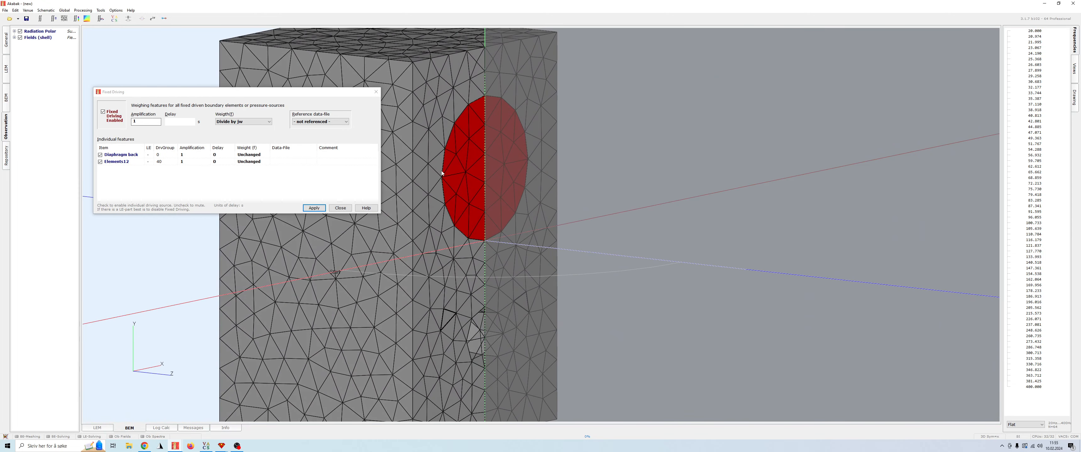
click(451, 174)
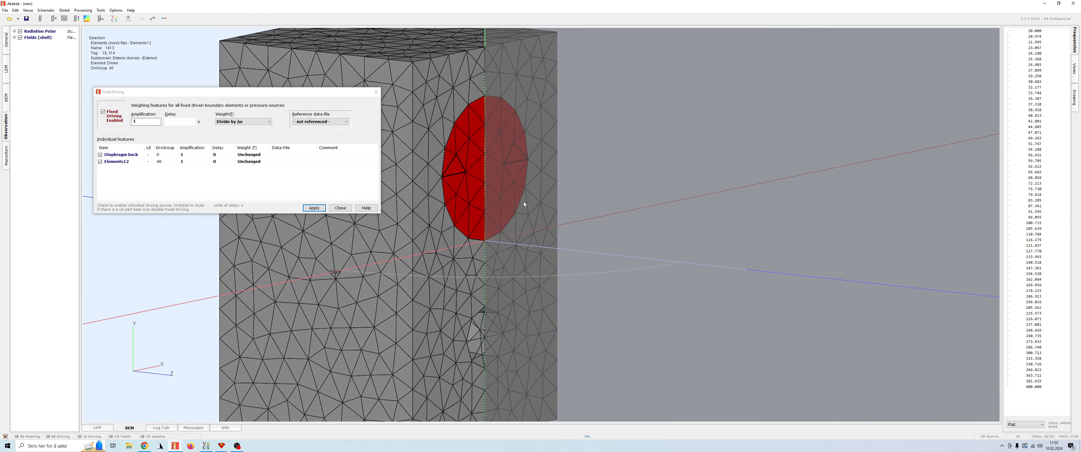
scroll(507, 285, down, 3)
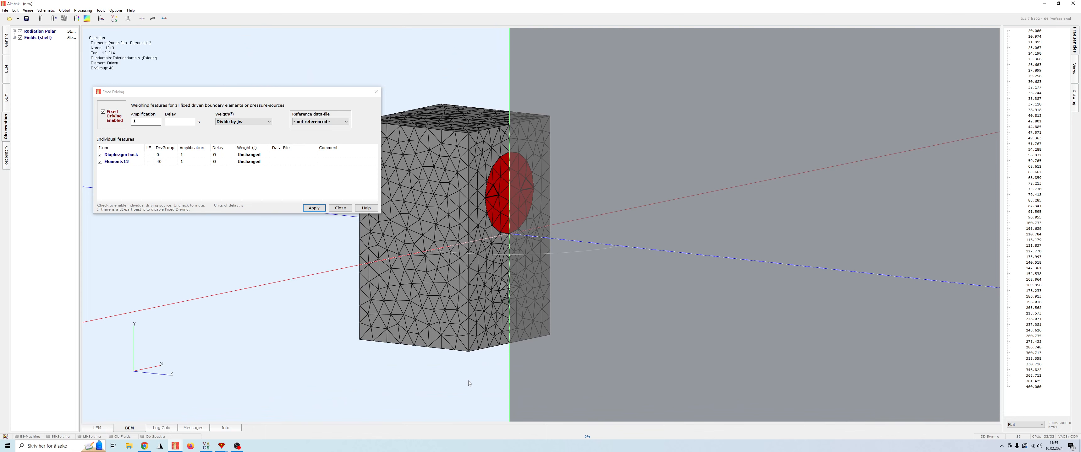
drag(454, 374, 458, 376)
click(441, 376)
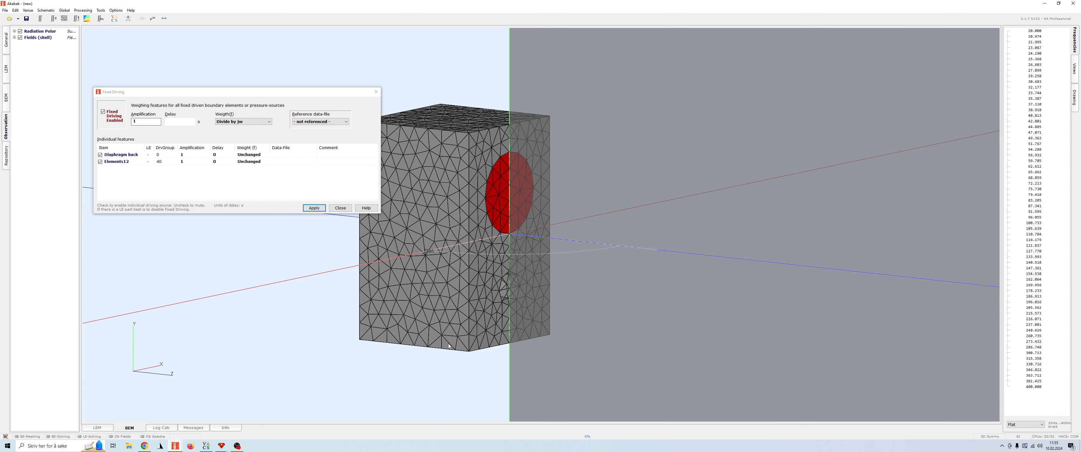
click(498, 196)
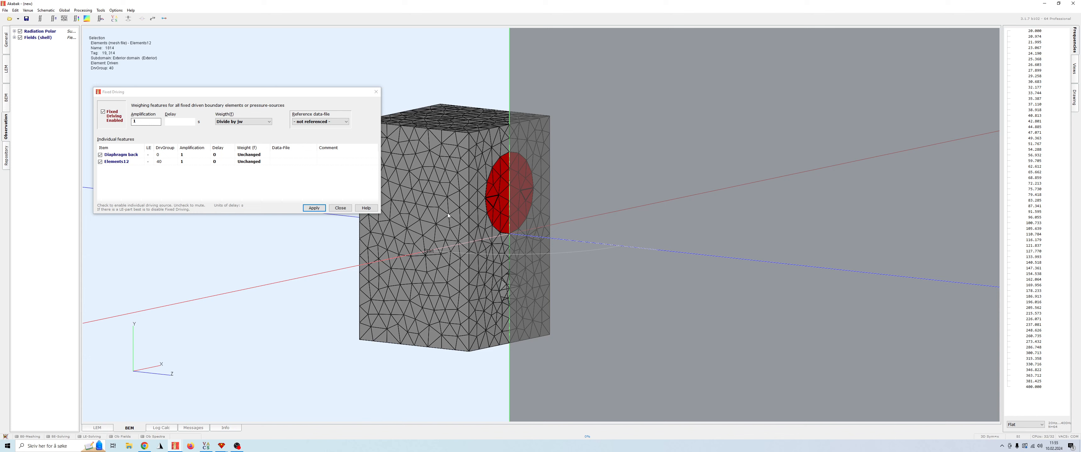
Step: Set the fixed driving amplification of Diaphragm back to -1, apply it and close the driving settings
click(188, 162)
key(Up)
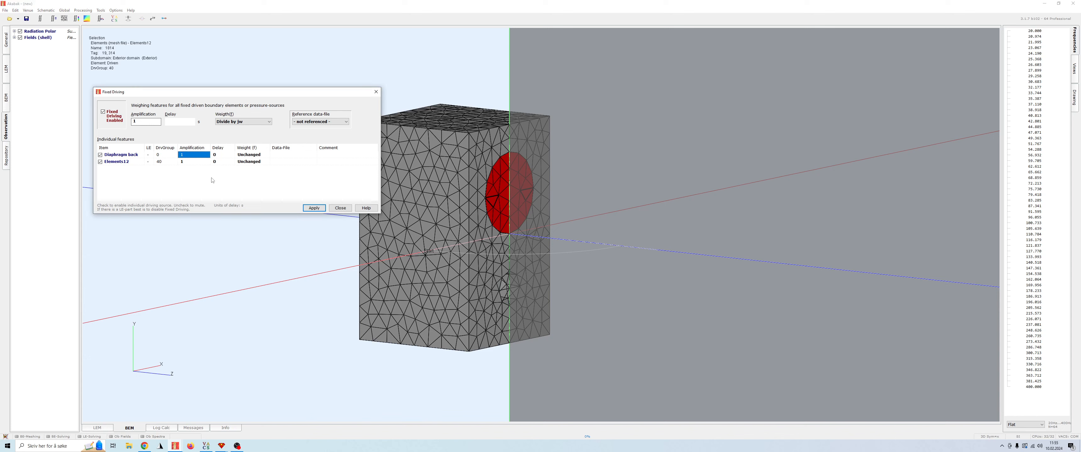
text(-1)
click(313, 208)
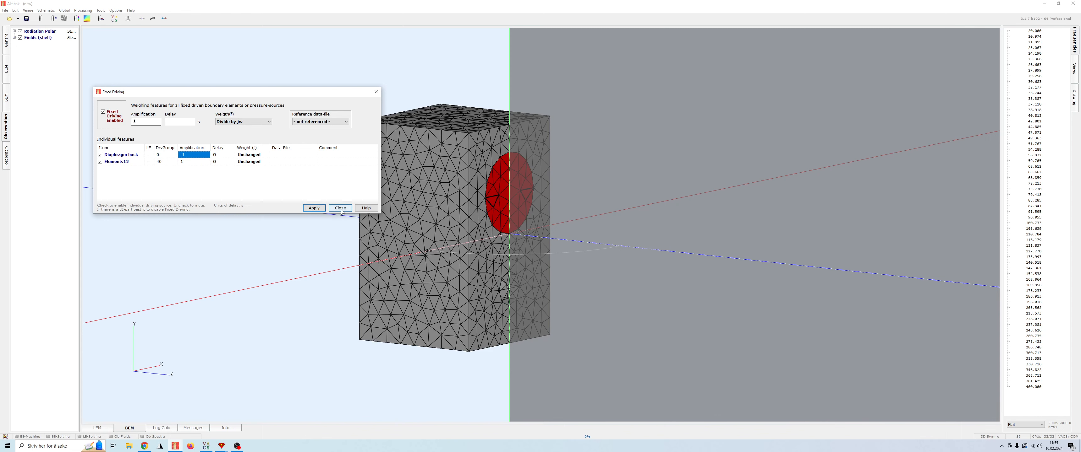
click(340, 207)
Step: Run the complete calculation of the loudspeaker model and its observations
click(499, 183)
drag(497, 180, 519, 237)
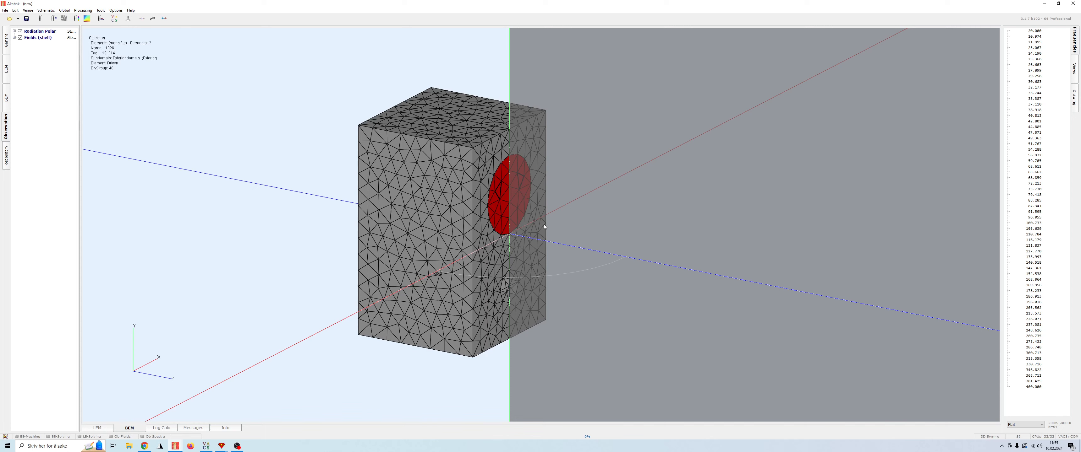
click(292, 198)
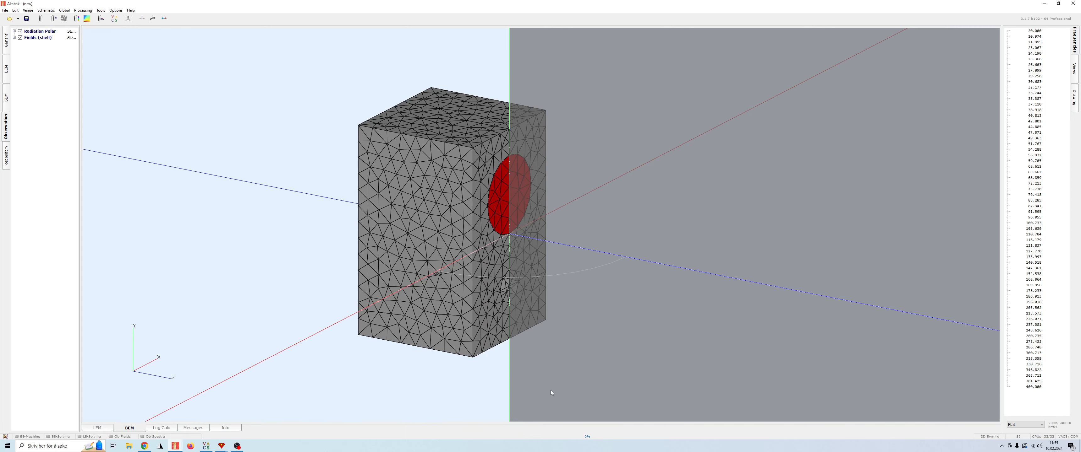
drag(584, 342, 399, 290)
scroll(398, 290, down, 3)
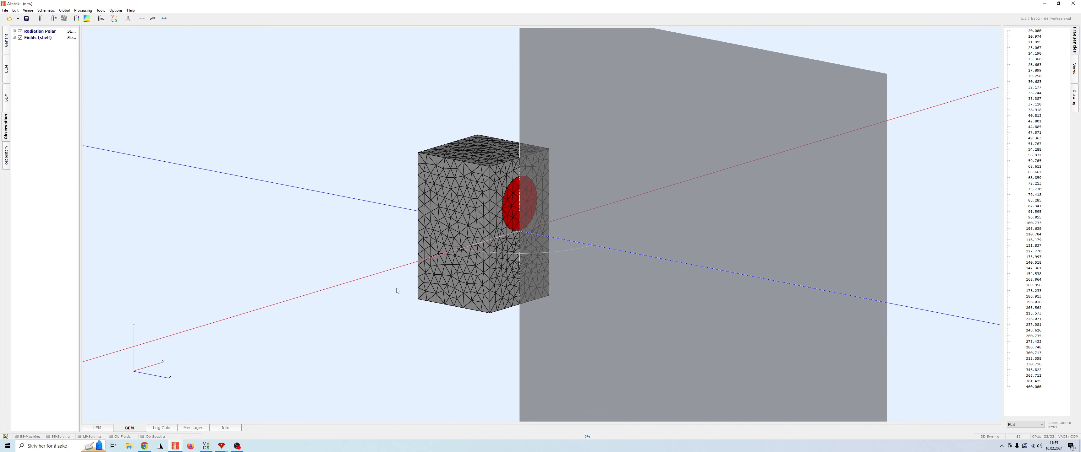
right_drag(664, 222, 603, 197)
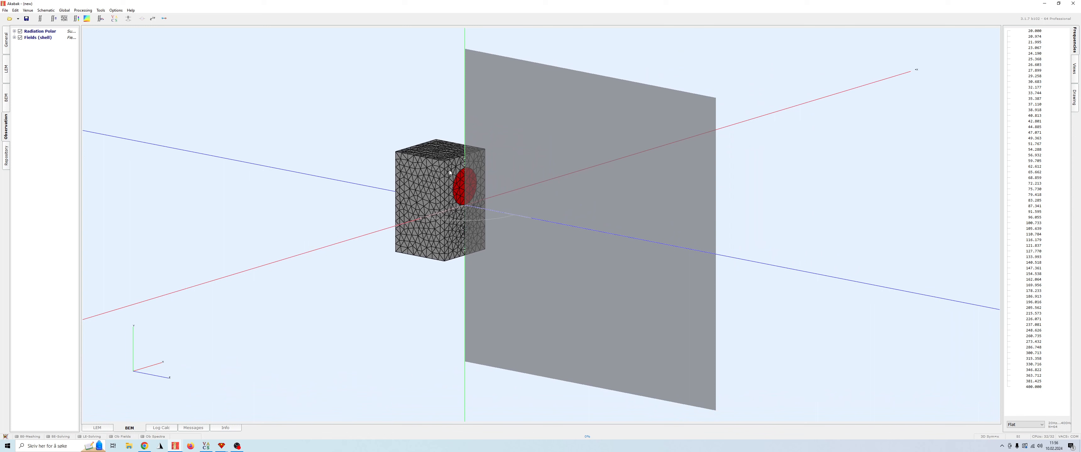
click(82, 10)
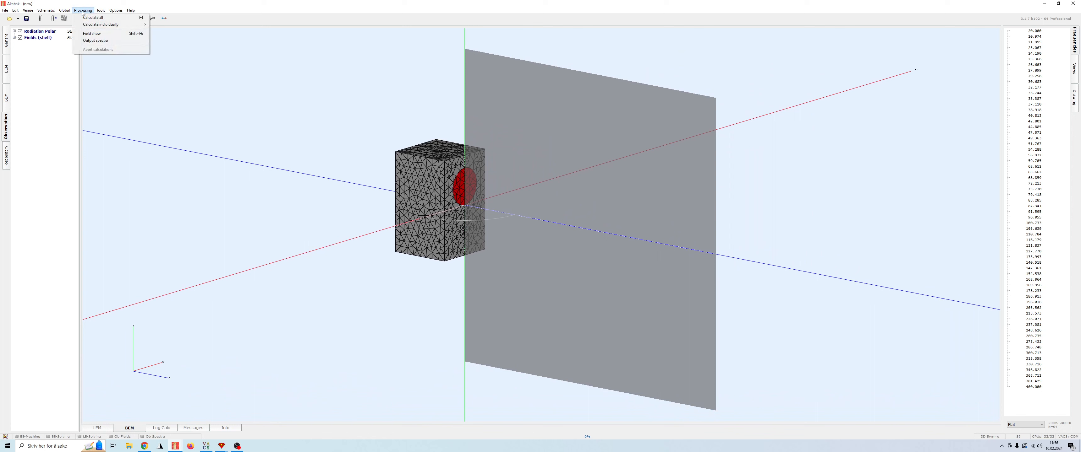
click(89, 17)
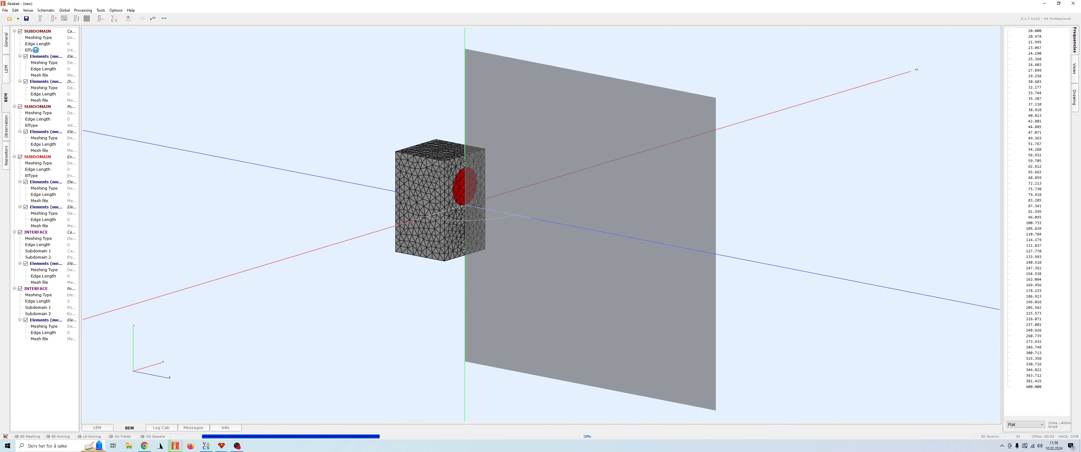
Step: Review the exterior subdomain and both interfaces in the model, along with the cabinet's front, during the calculation
click(37, 156)
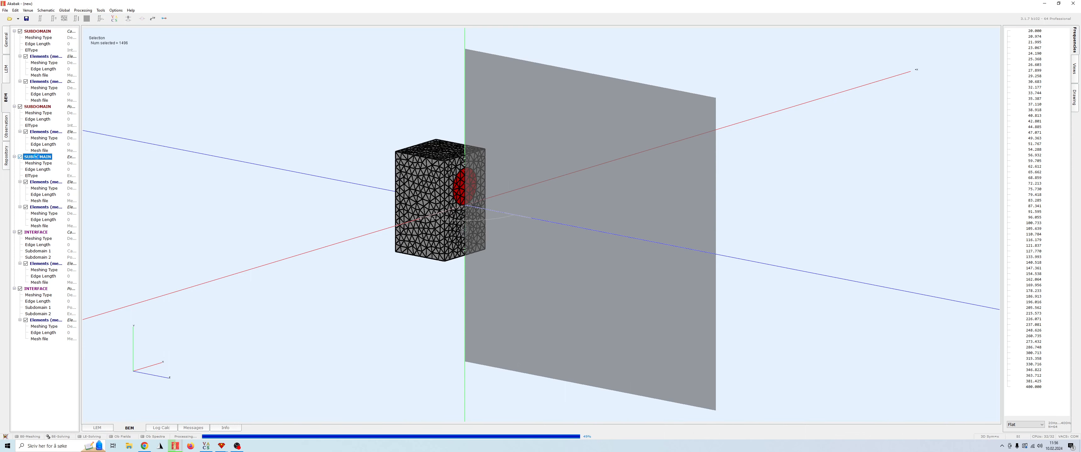
click(41, 290)
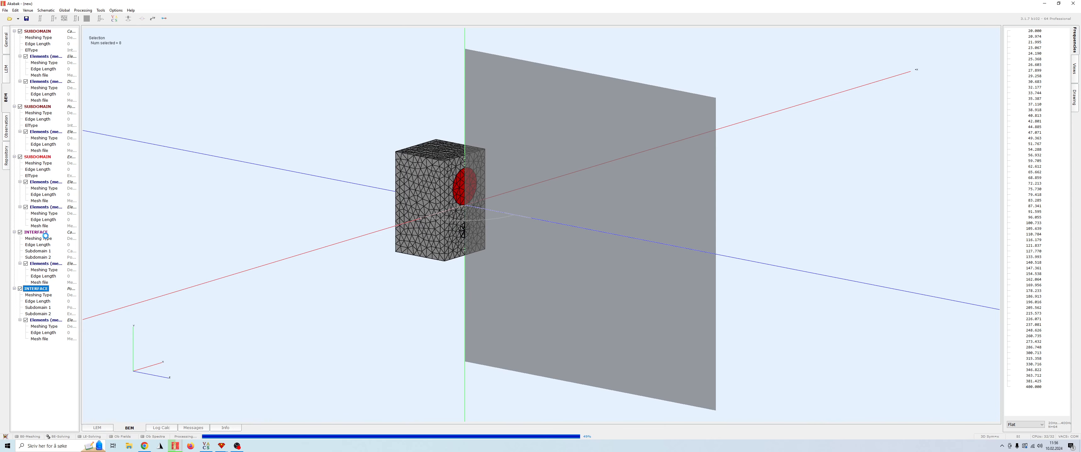
click(43, 233)
drag(430, 284, 562, 315)
drag(436, 341, 446, 326)
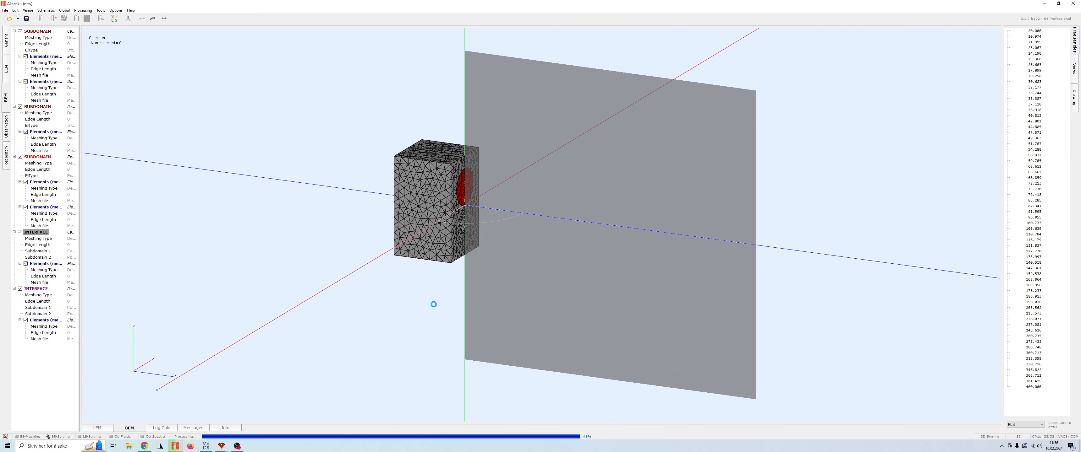
scroll(433, 304, up, 2)
scroll(433, 311, down, 4)
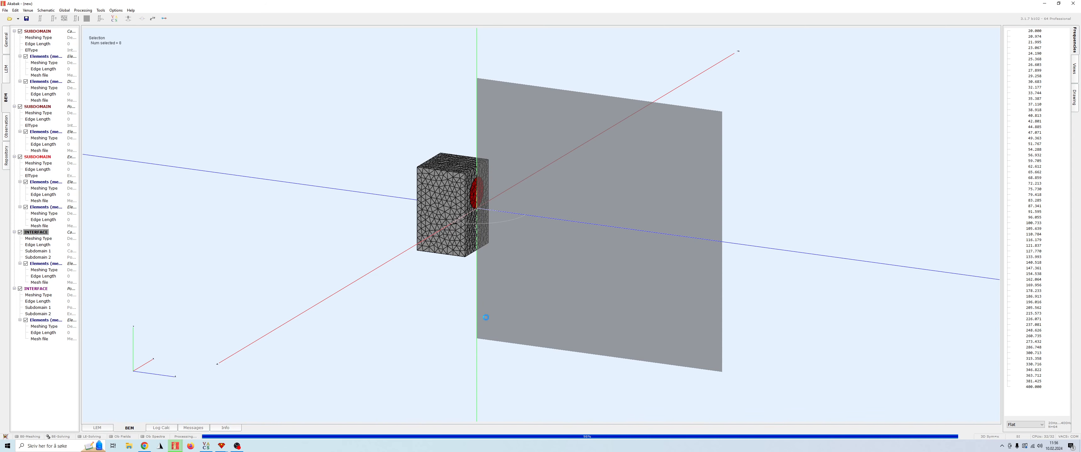
drag(569, 282, 191, 188)
scroll(546, 277, up, 3)
scroll(545, 278, up, 3)
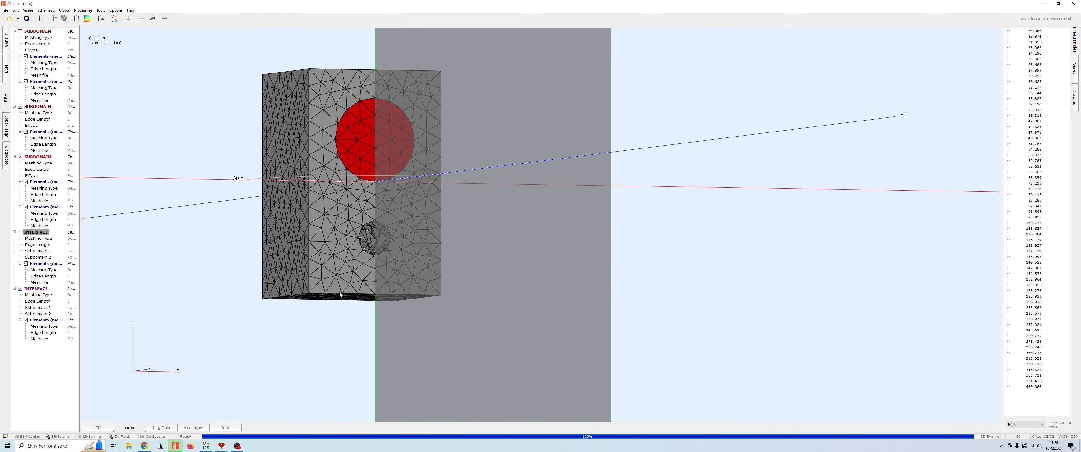
Step: Compare the field plot in a side view of the cabinet at several frequencies from 20 Hz up to 400 Hz
drag(473, 269, 825, 275)
scroll(637, 233, down, 6)
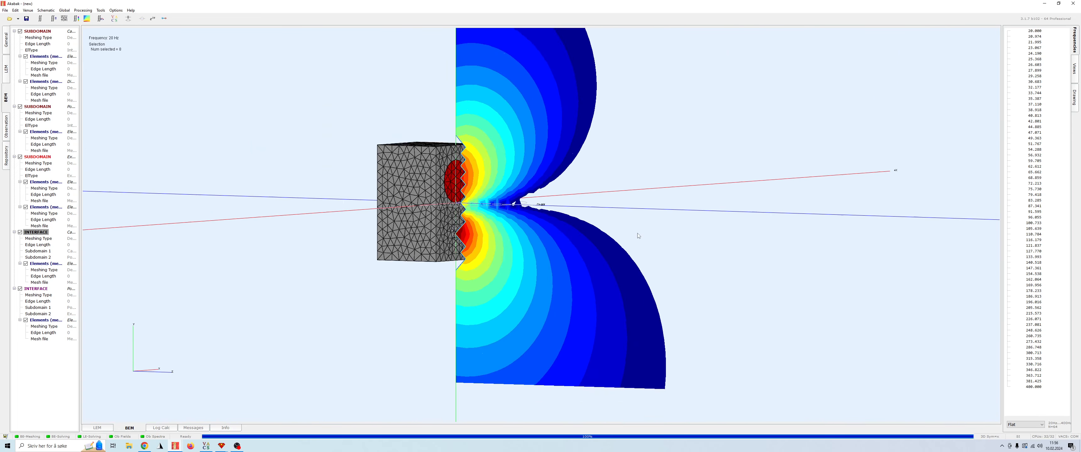
drag(637, 234, 729, 198)
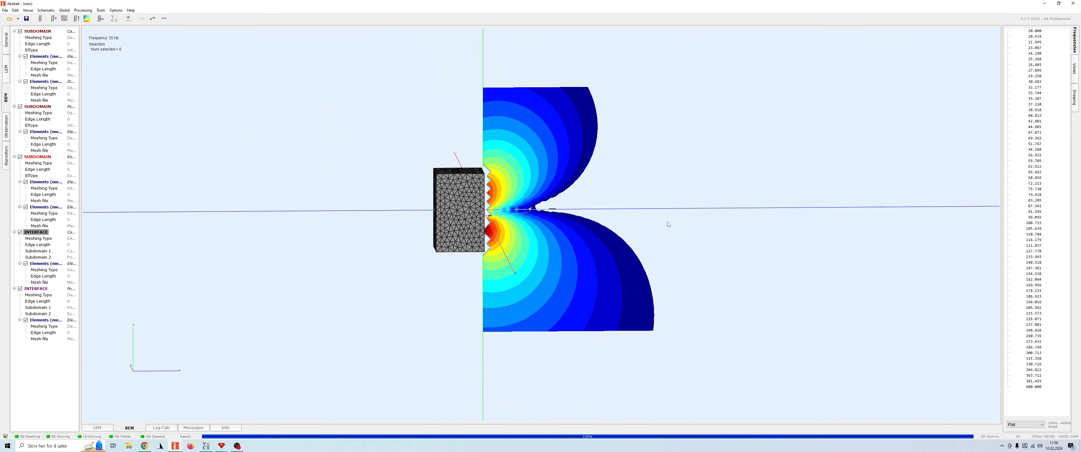
drag(672, 185, 529, 222)
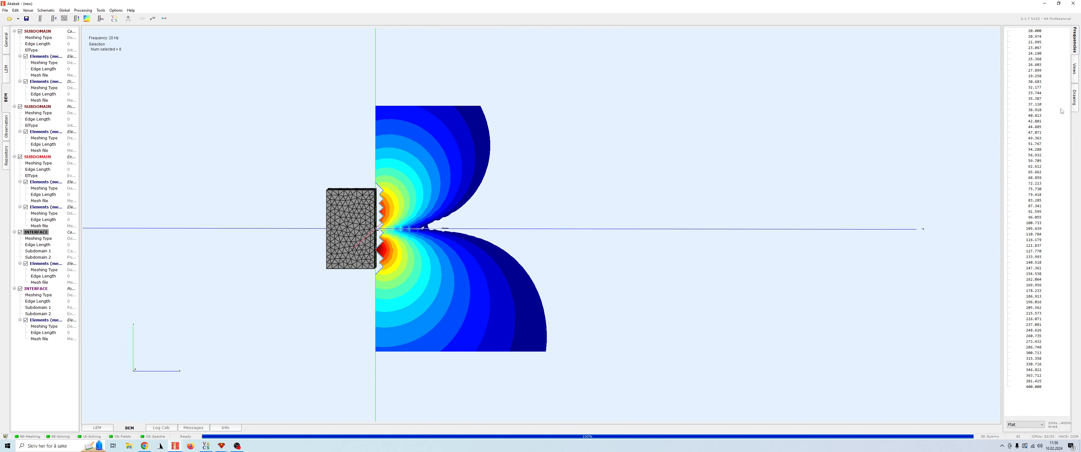
click(1035, 129)
click(1035, 195)
click(1033, 274)
click(1036, 302)
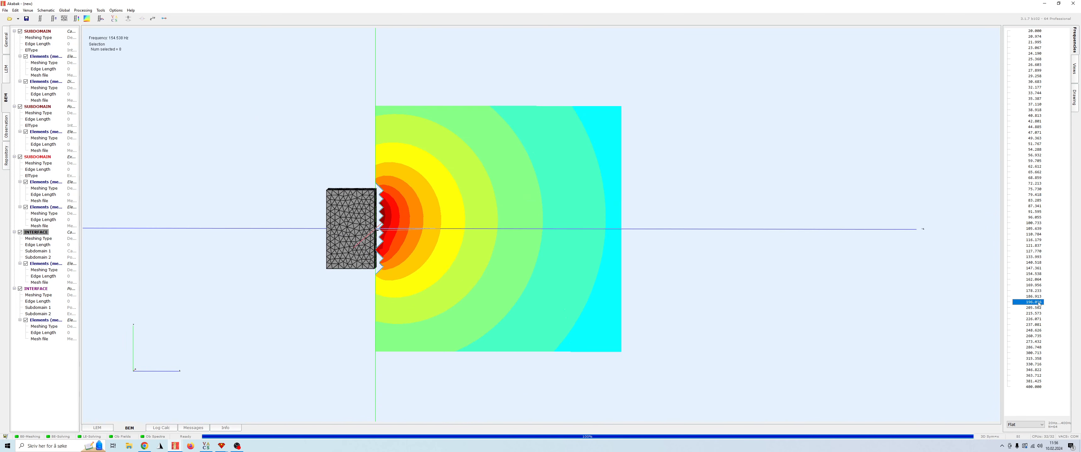
click(1038, 319)
click(1036, 393)
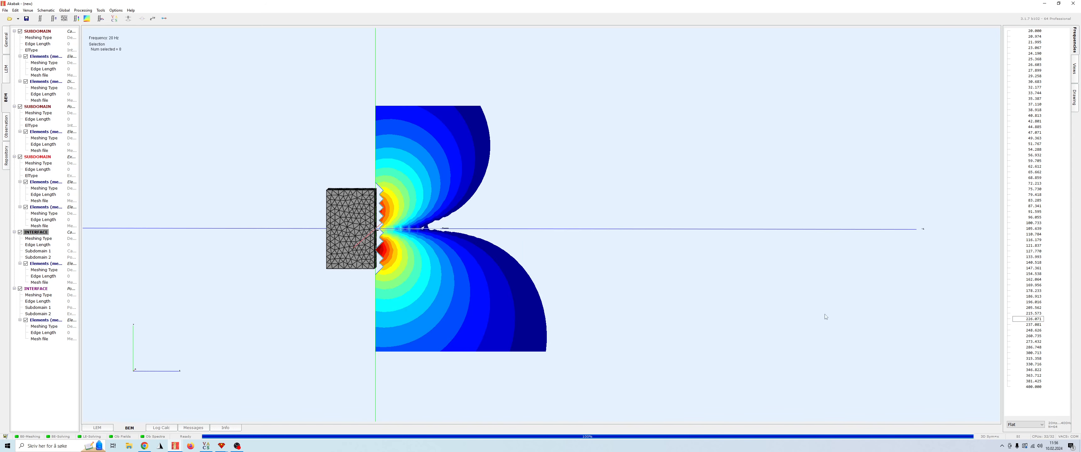
click(1034, 387)
Step: Examine the 400 Hz field up close along the cabinet's front around the diaphragm and port
scroll(447, 213, up, 5)
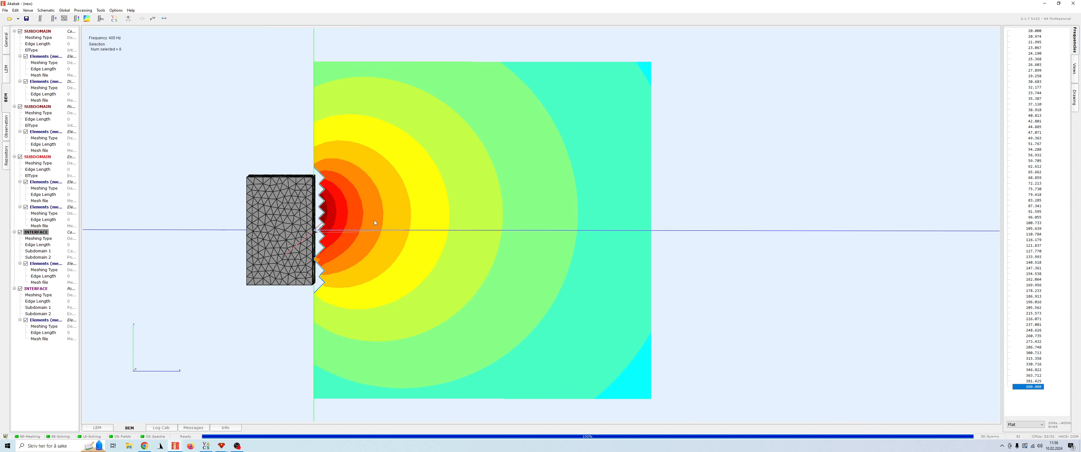
scroll(457, 223, up, 5)
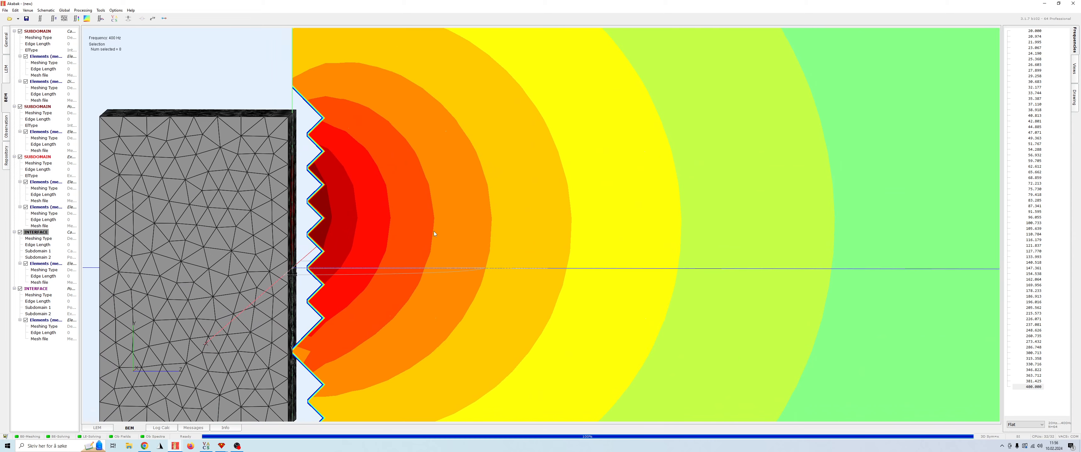
drag(405, 227, 439, 227)
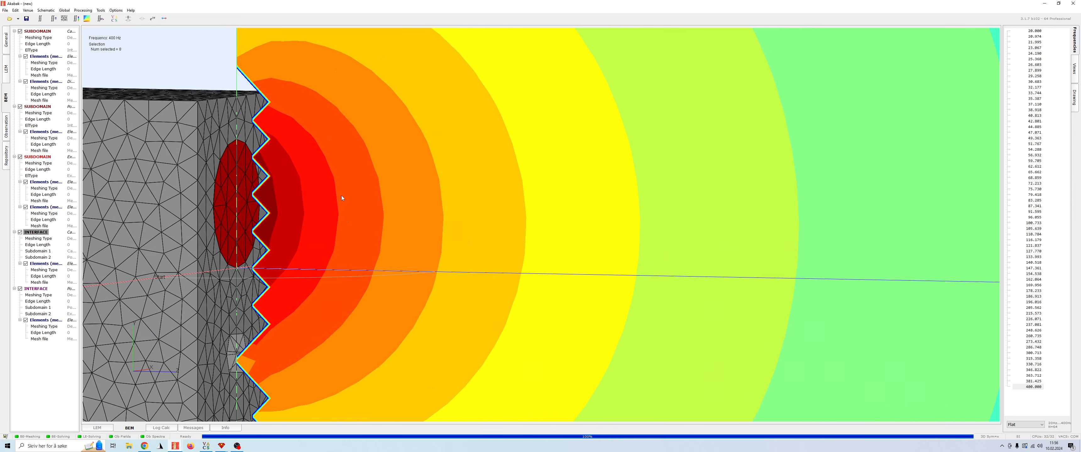
Step: Examine the full extent of the 400 Hz field plot in a side view of the cabinet
scroll(342, 198, down, 3)
scroll(432, 303, down, 1)
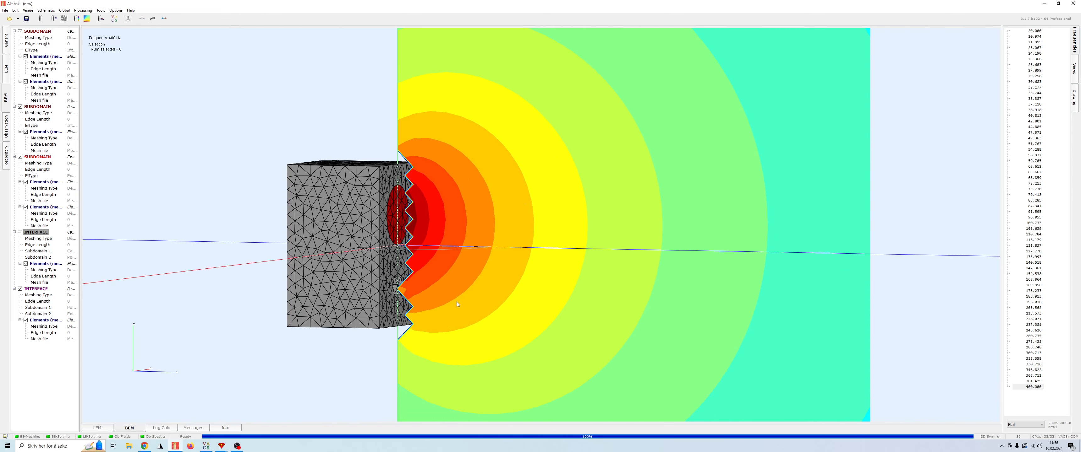
drag(473, 270, 674, 273)
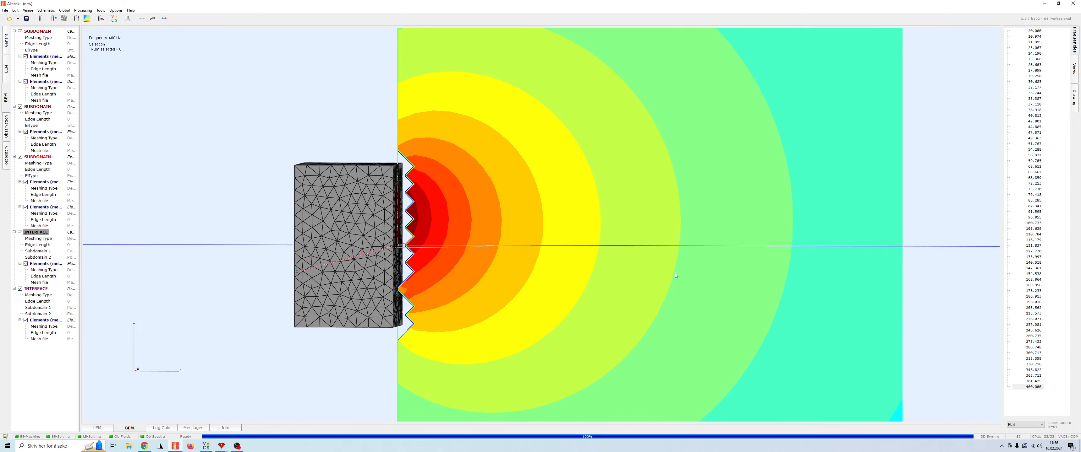
scroll(606, 287, down, 4)
drag(607, 286, 575, 279)
drag(764, 233, 576, 198)
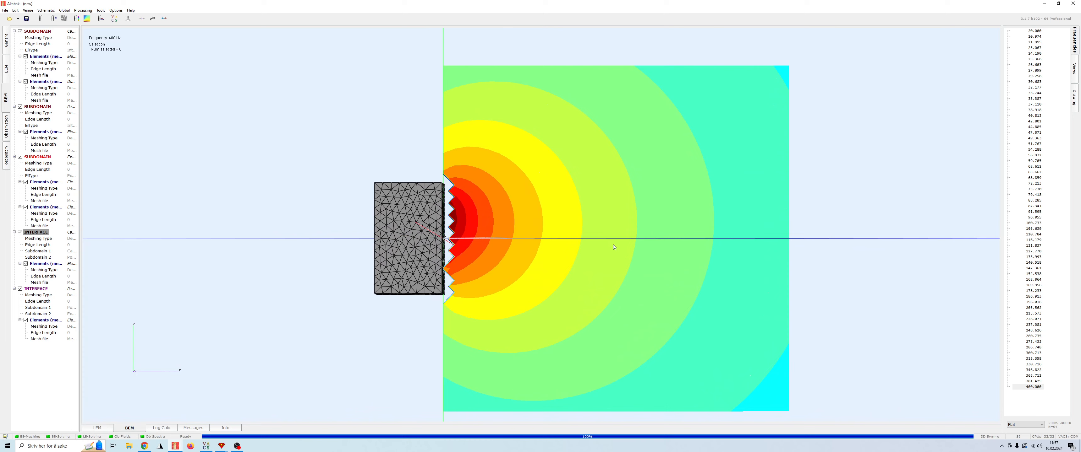
scroll(617, 245, down, 3)
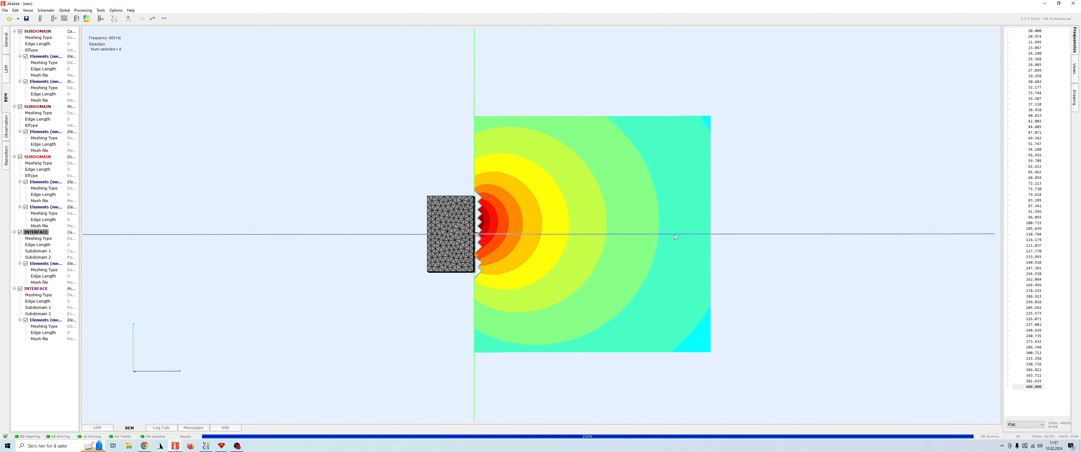
drag(655, 250, 667, 260)
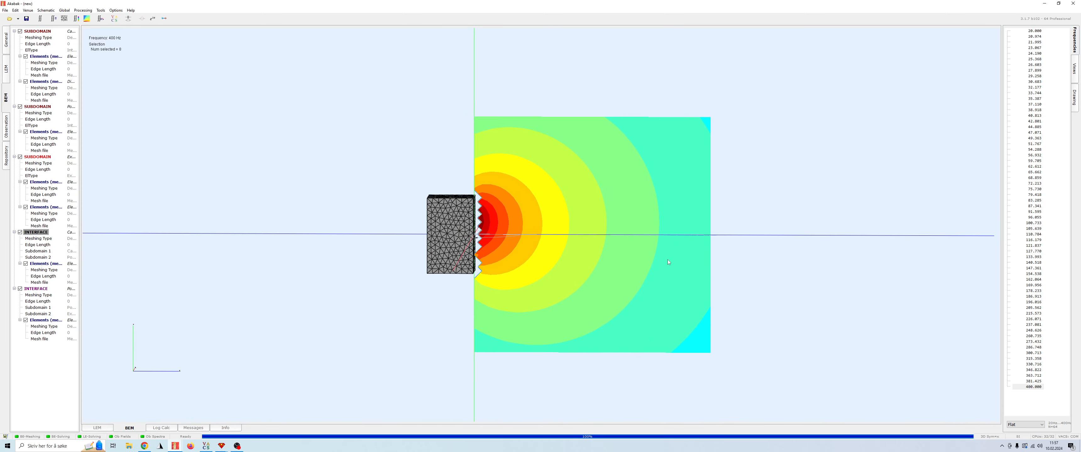
right_drag(675, 219, 644, 238)
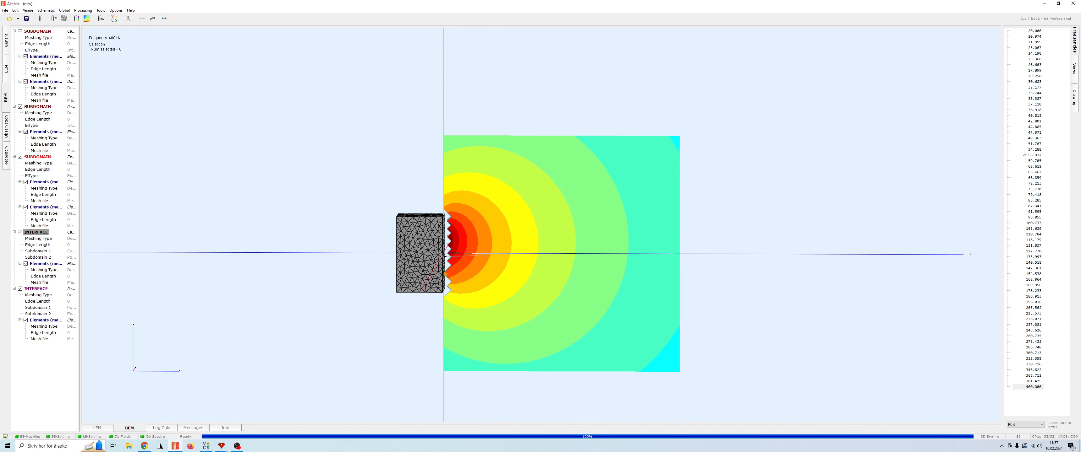
Step: Display the field plot at 20 Hz and examine it up close around the diaphragm and port
click(1033, 31)
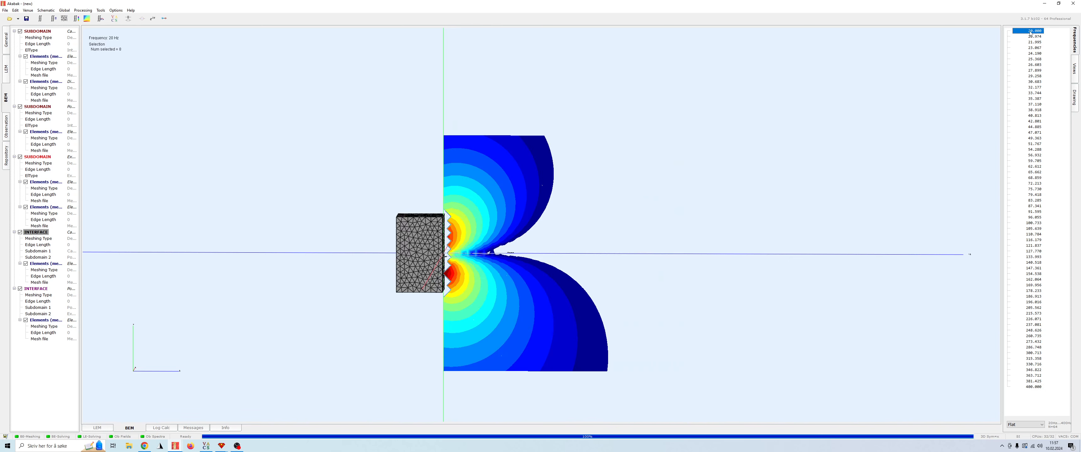
scroll(479, 259, up, 8)
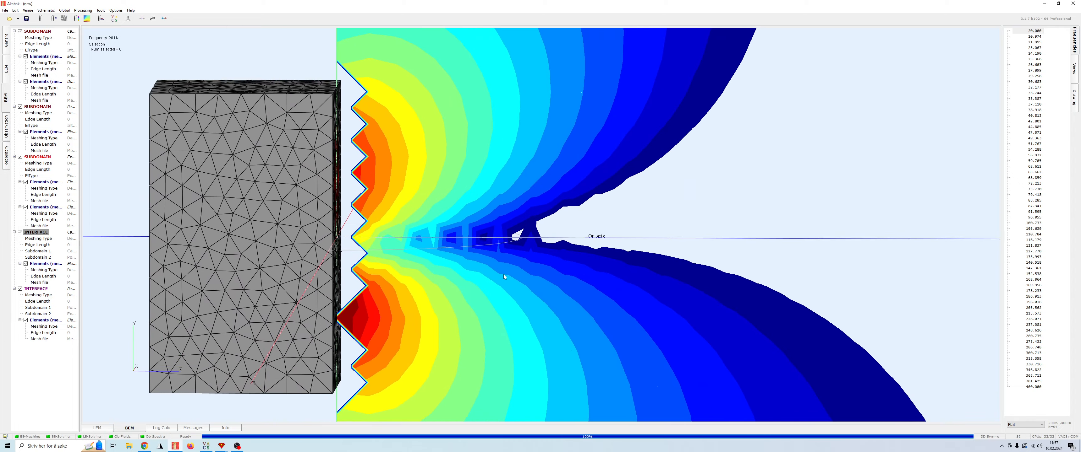
scroll(503, 275, up, 2)
right_drag(503, 275, 744, 226)
drag(600, 285, 567, 284)
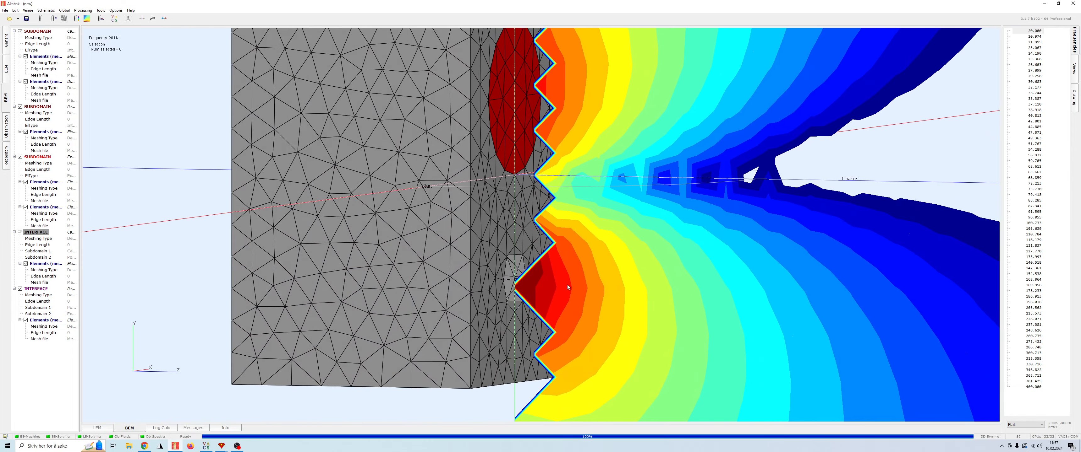
drag(628, 186, 649, 206)
right_drag(604, 117, 568, 186)
drag(568, 186, 631, 177)
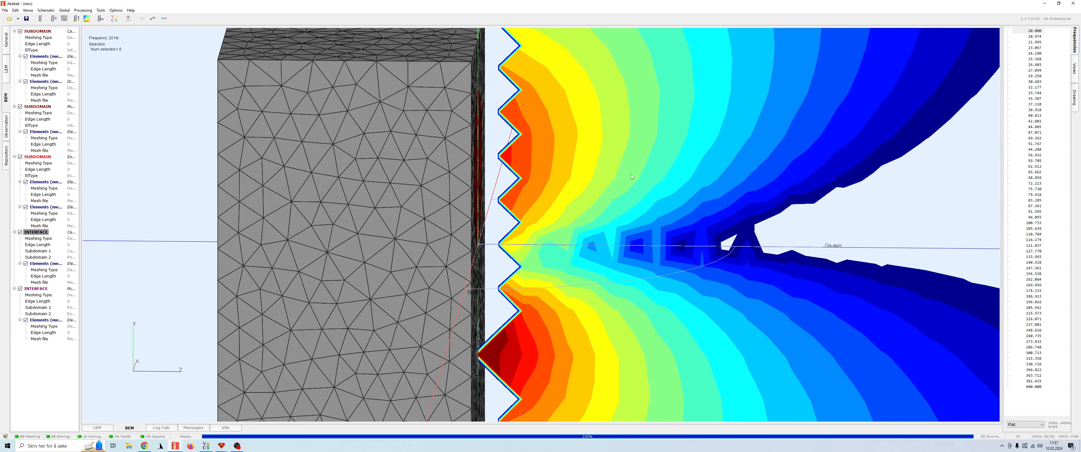
Step: Examine the whole 20 Hz field plot around the cabinet from several viewing angles
scroll(613, 158, down, 5)
drag(889, 252, 955, 216)
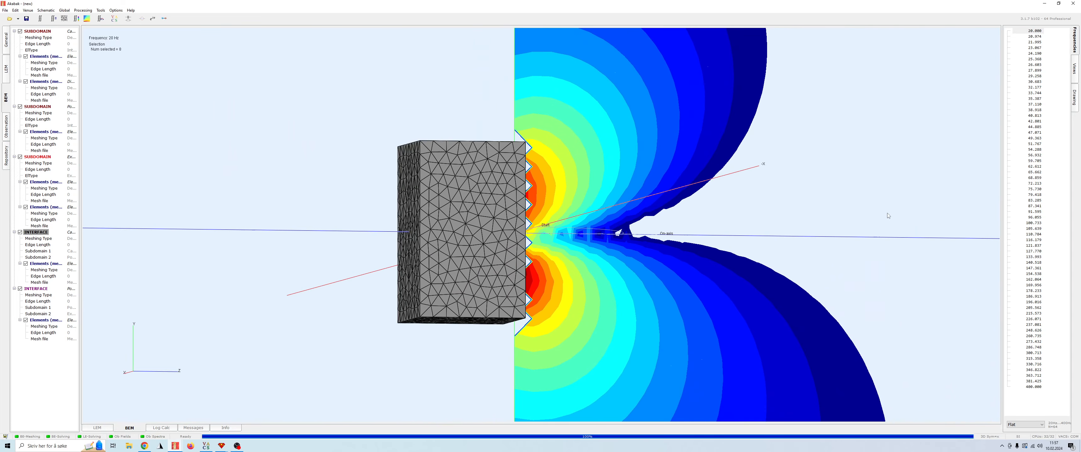
right_drag(840, 208, 771, 208)
scroll(771, 207, down, 4)
drag(621, 241, 486, 225)
drag(837, 274, 810, 303)
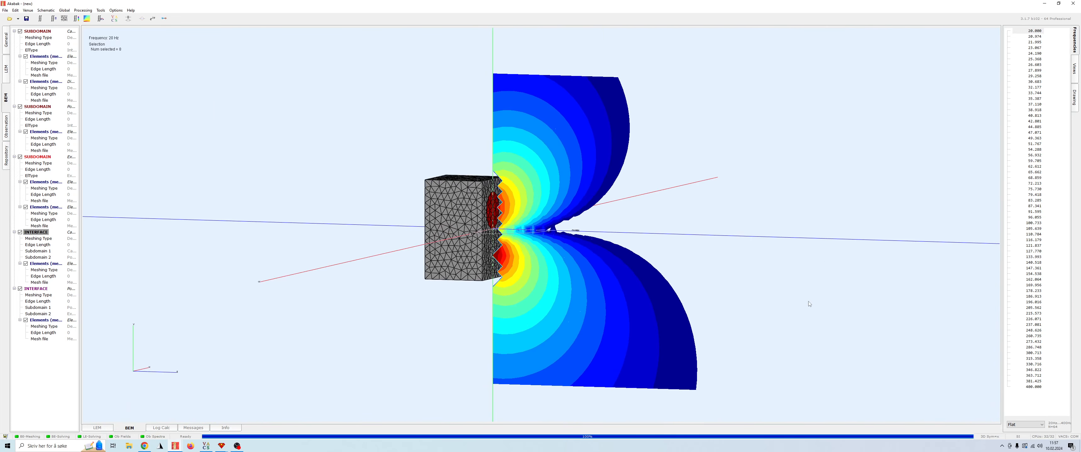
scroll(797, 298, down, 4)
drag(629, 235, 754, 235)
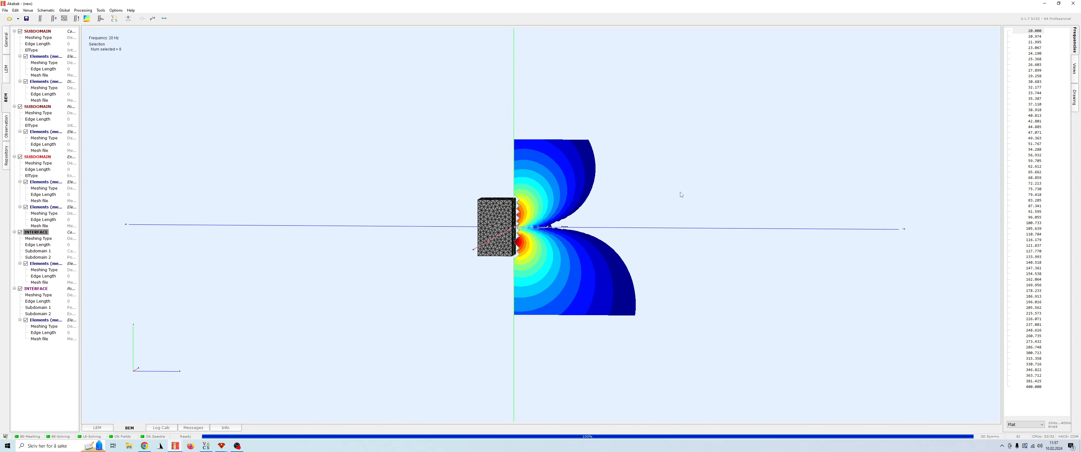
drag(681, 194, 562, 234)
Step: Select the field plane to show its grid and examine the 20 Hz field on it from the side and at an angle
click(552, 242)
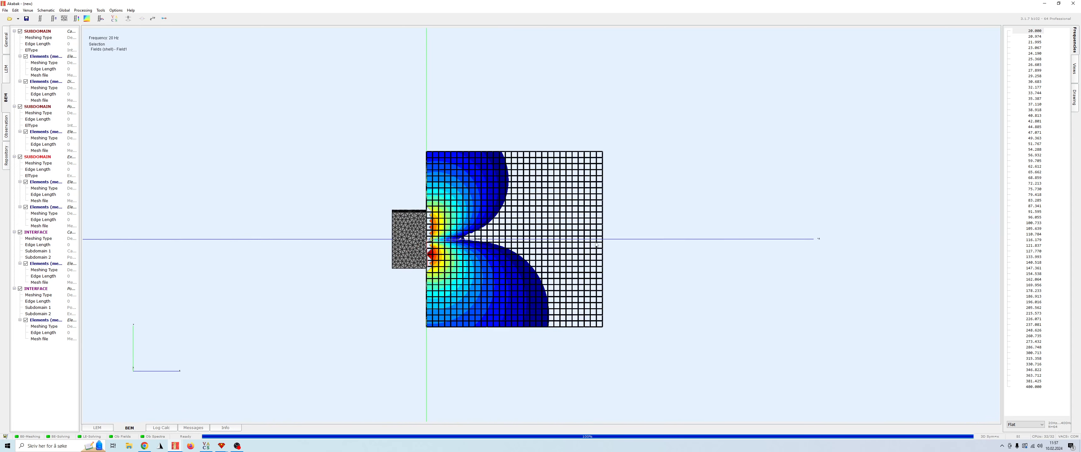
scroll(596, 244, up, 4)
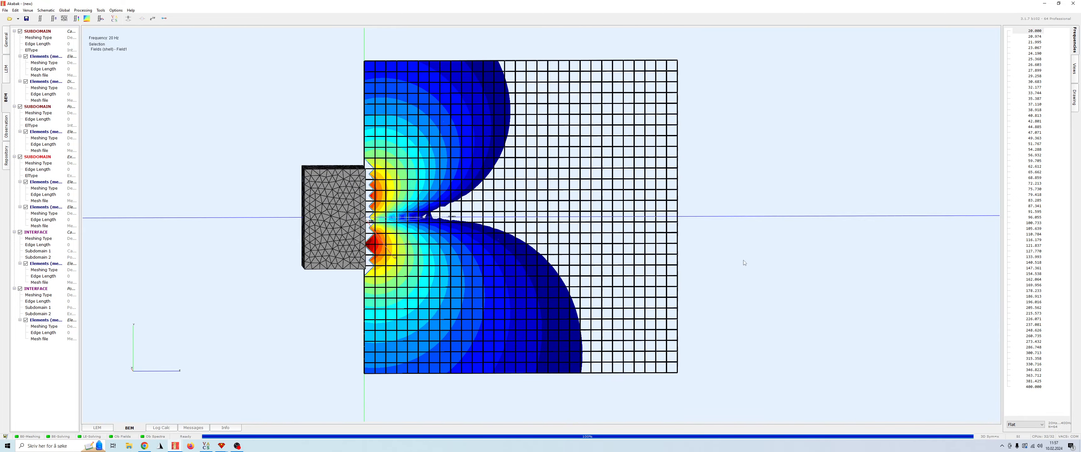
drag(743, 263, 684, 256)
right_drag(653, 200, 652, 208)
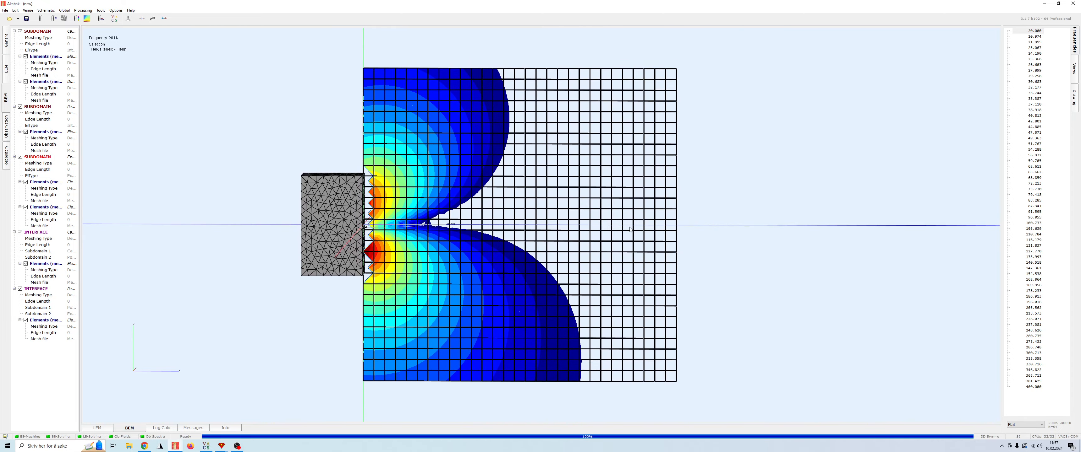
mouse_move(552, 327)
right_down()
mouse_move(559, 302)
mouse_move(549, 336)
right_up()
scroll(549, 335, up, 2)
scroll(550, 339, down, 3)
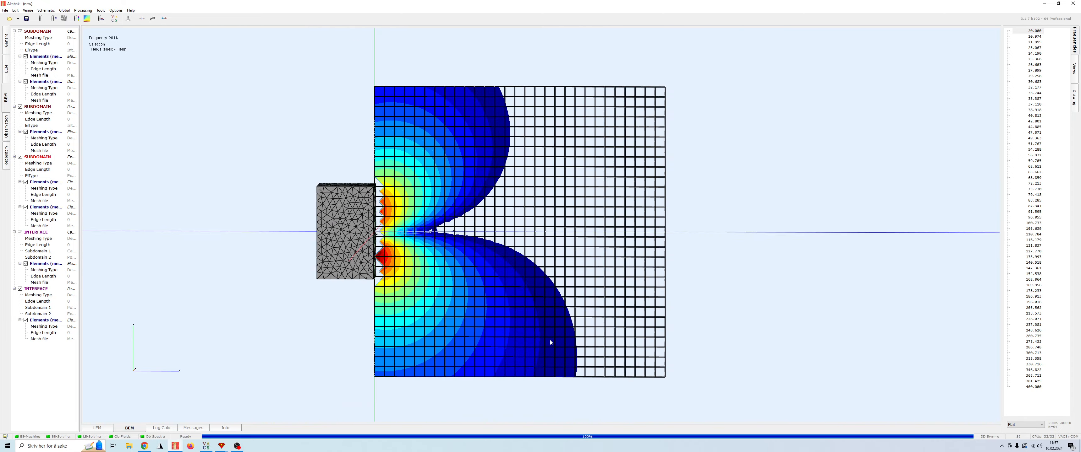
scroll(549, 339, up, 3)
scroll(486, 247, up, 1)
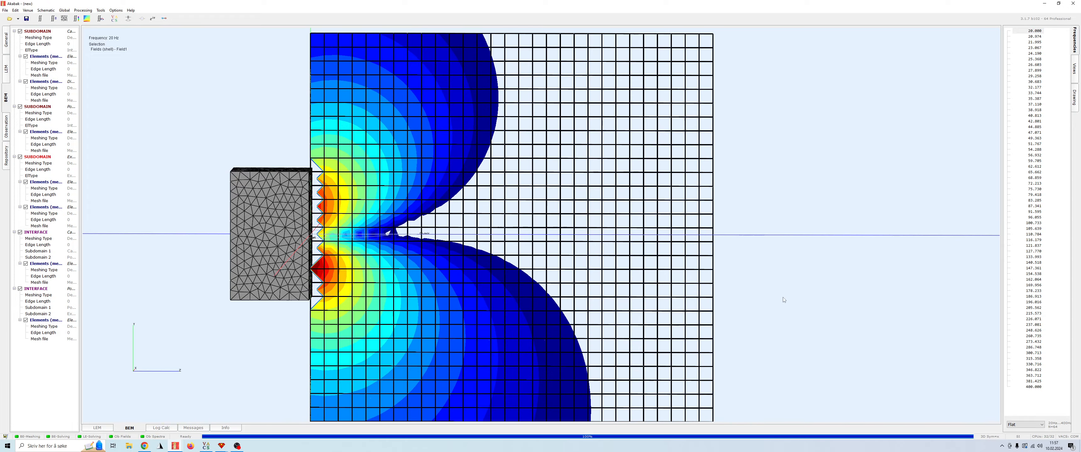
drag(797, 239, 431, 298)
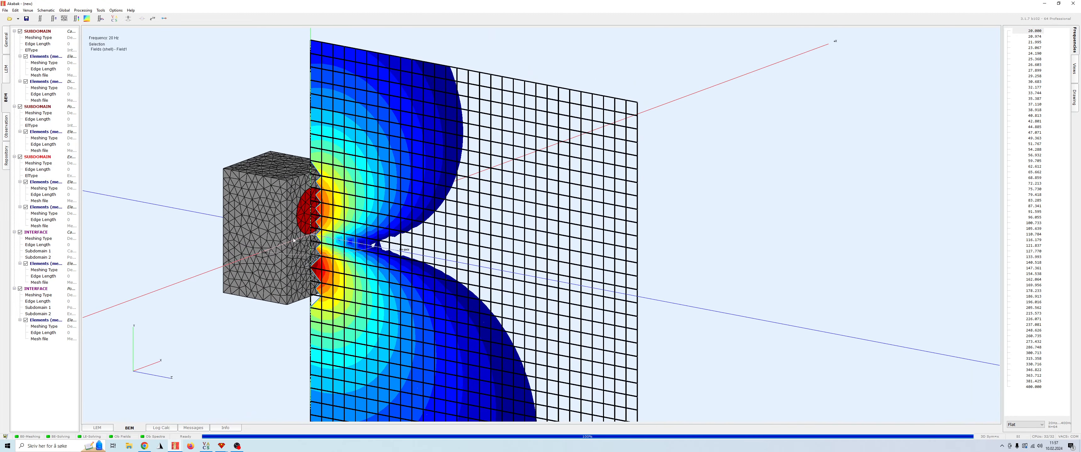
drag(772, 231, 644, 276)
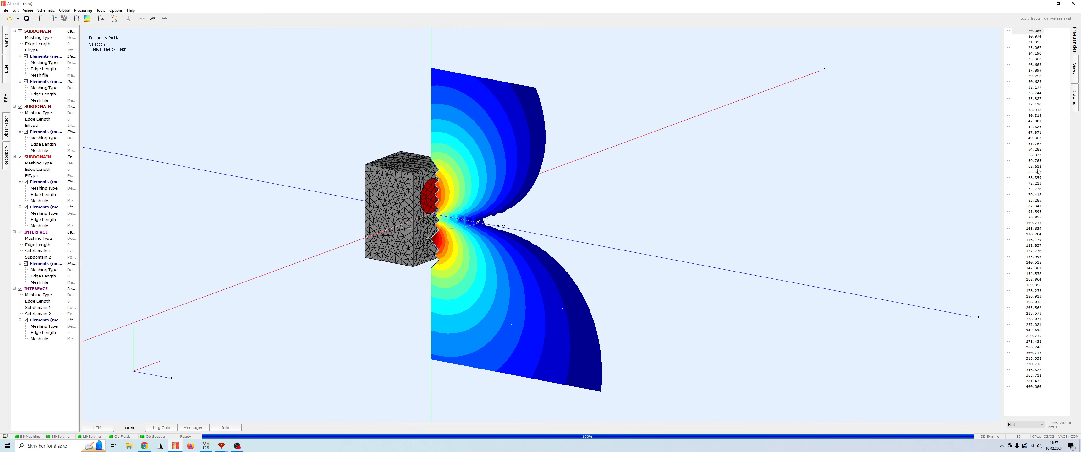
Step: Display the field plot at 72.213 Hz in a side view of the cabinet
click(1036, 183)
drag(549, 292, 900, 222)
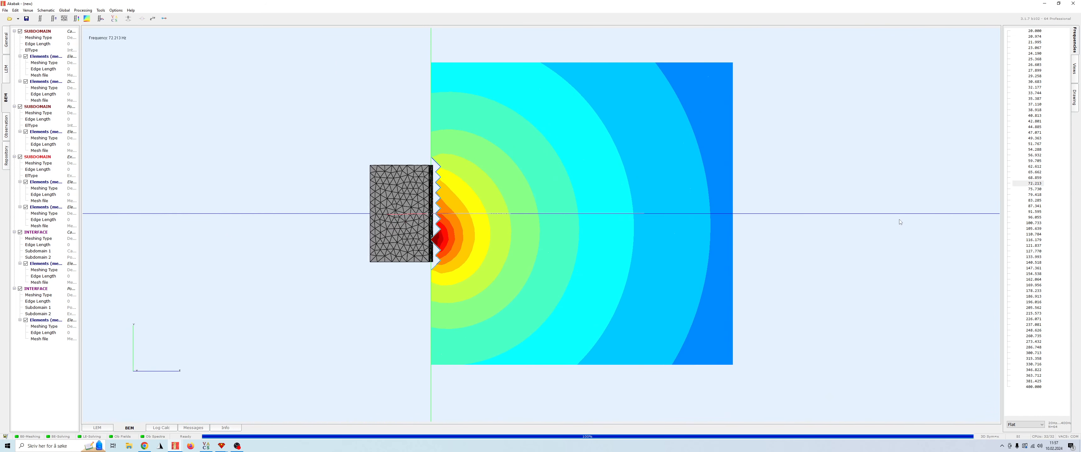
click(1039, 184)
Step: Display the field plot at 68.859 Hz and examine it up close around the port and diaphragm
click(1037, 178)
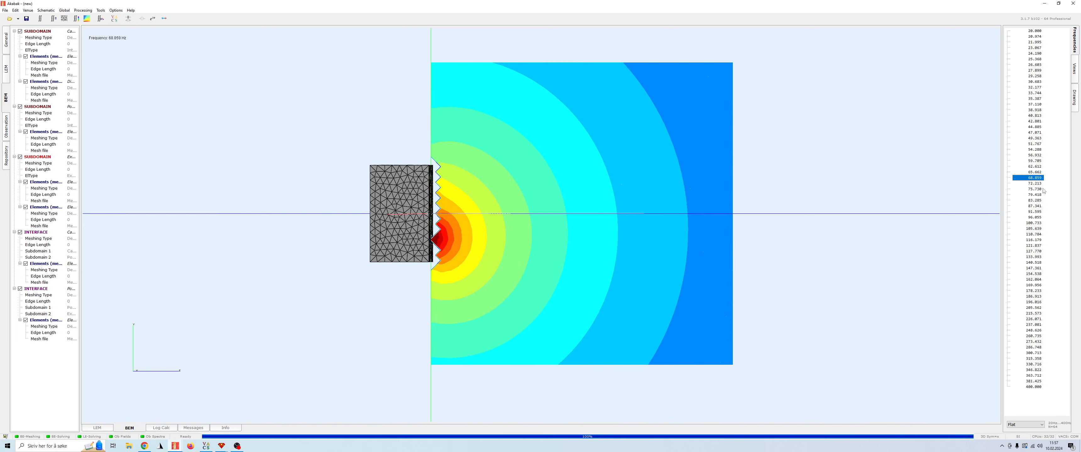
drag(717, 264, 604, 261)
scroll(601, 264, up, 8)
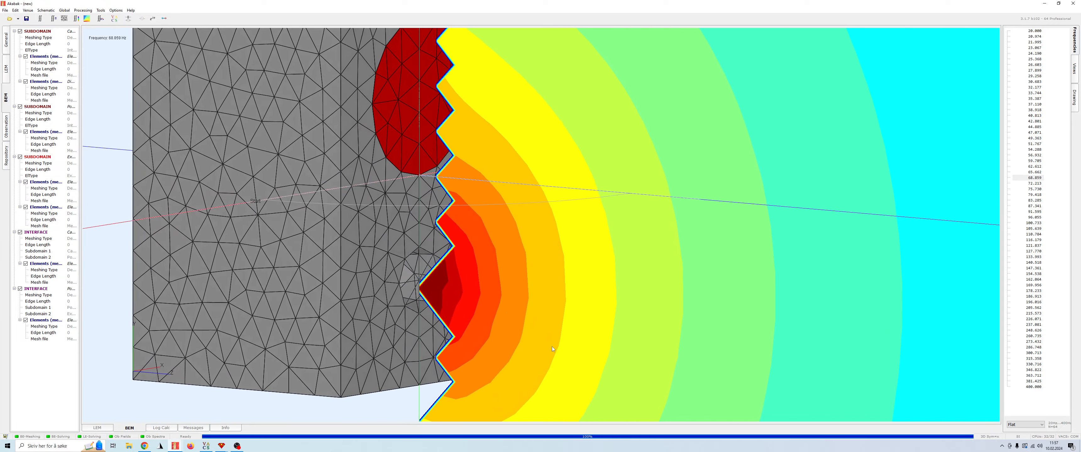
drag(626, 325, 720, 274)
scroll(697, 241, down, 5)
scroll(695, 240, down, 3)
drag(635, 237, 731, 281)
Step: Compare the field plots at 100.733 Hz and 105.639 Hz from the side, and view the latter at an angle
click(1034, 223)
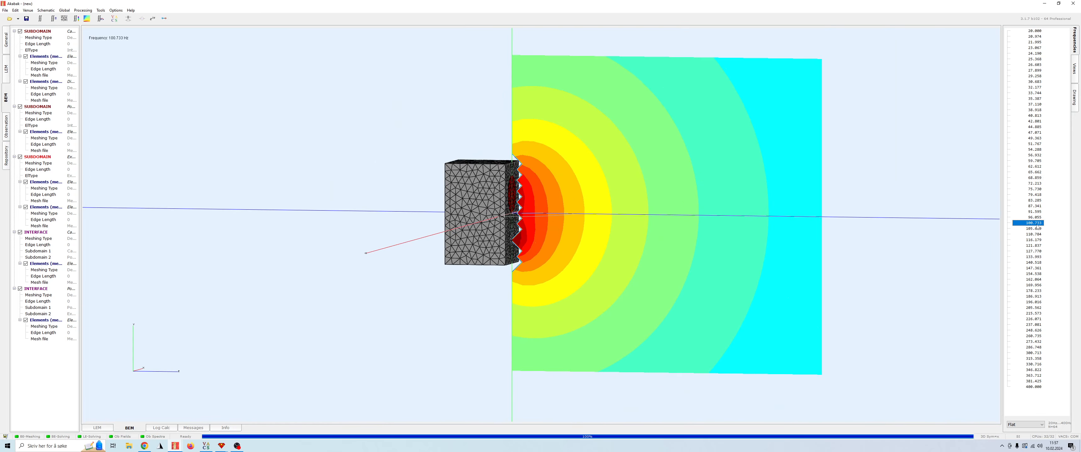
drag(648, 248, 758, 239)
scroll(705, 226, up, 3)
click(1036, 228)
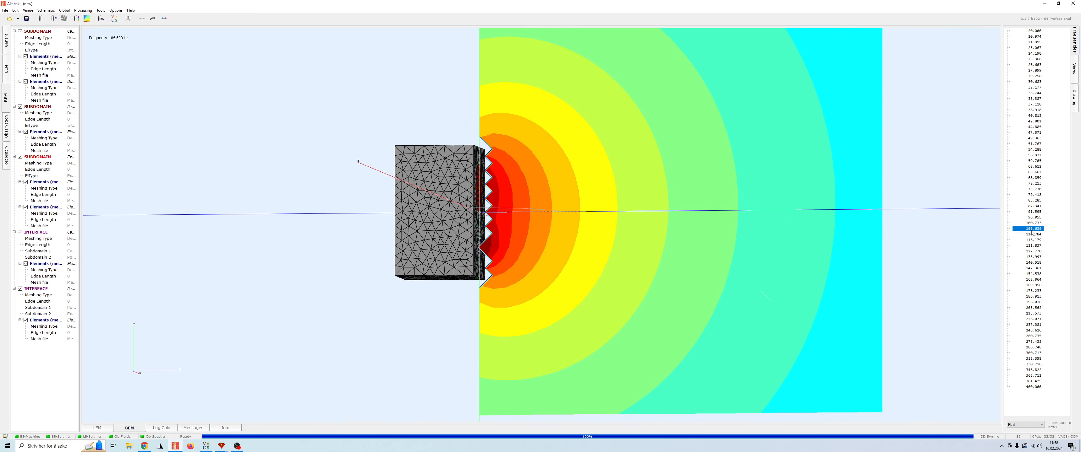
drag(977, 271, 794, 286)
scroll(797, 284, down, 3)
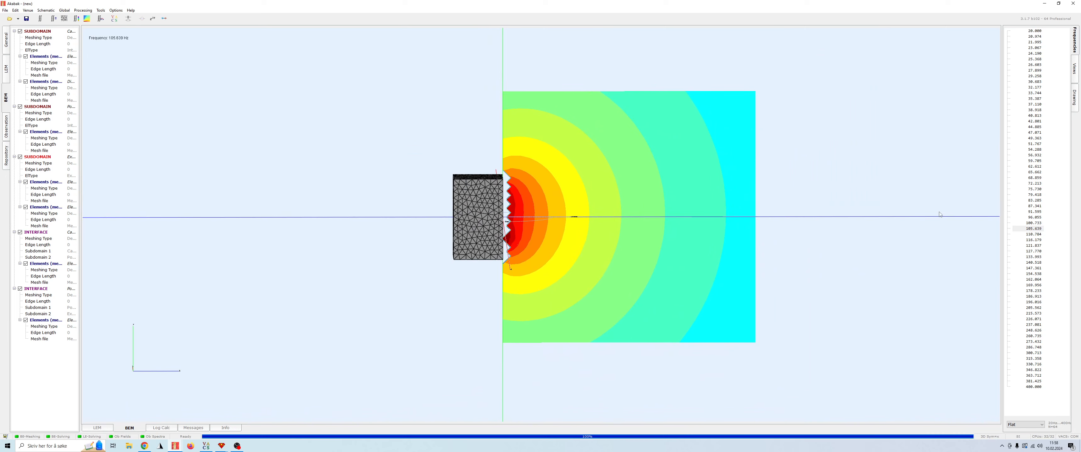
drag(915, 223, 533, 297)
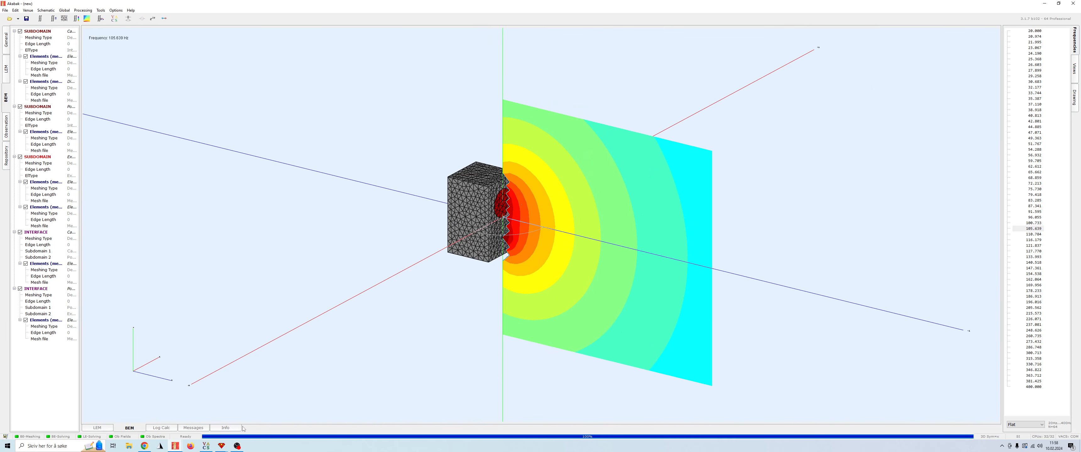
Step: Switch to VACS and highlight the 0° curve in the sound pressure level graph to review the response
click(206, 446)
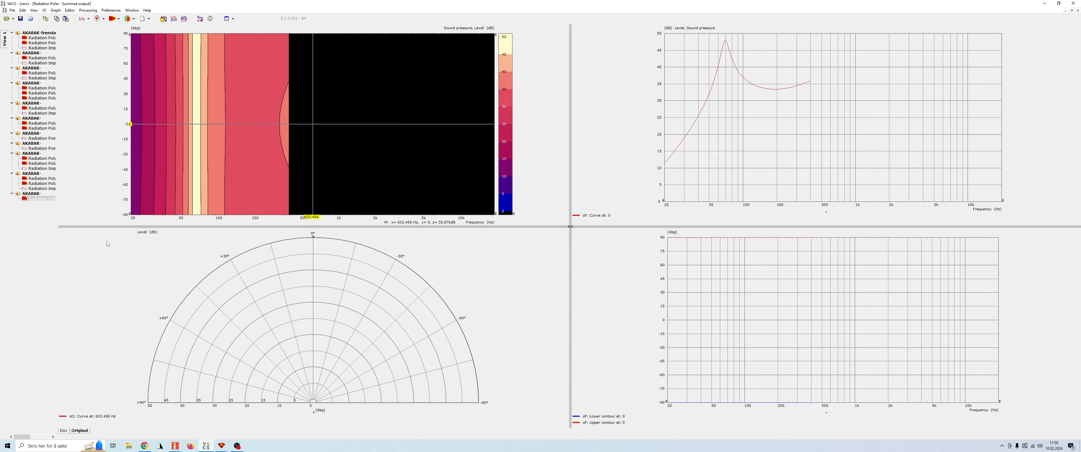
click(777, 89)
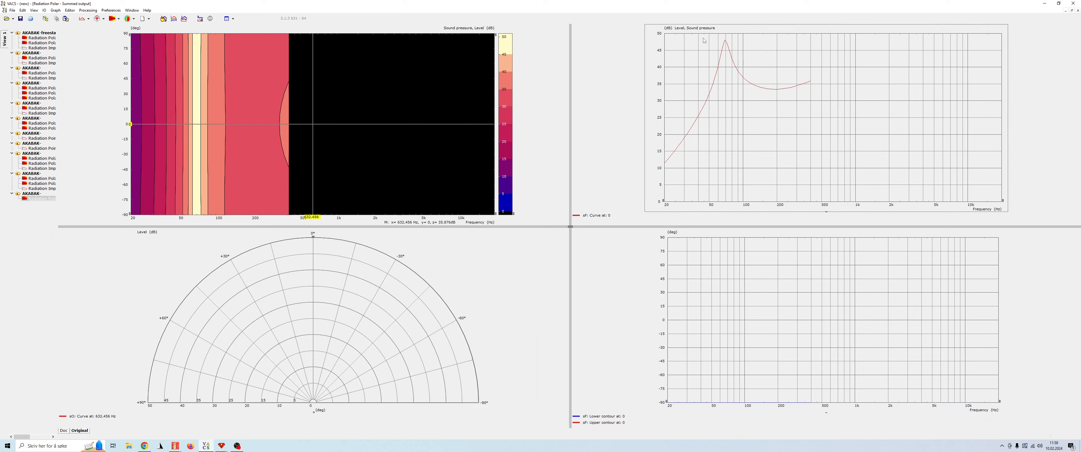
click(608, 216)
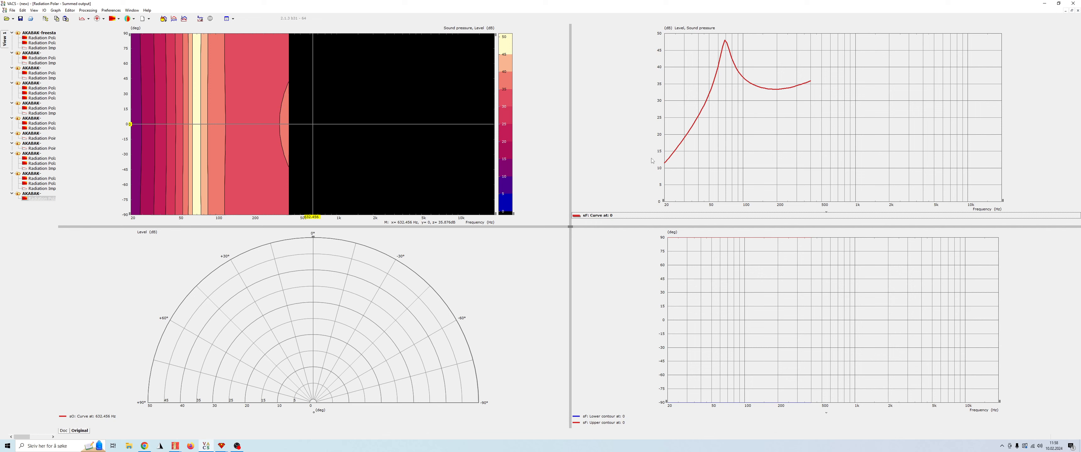
click(747, 125)
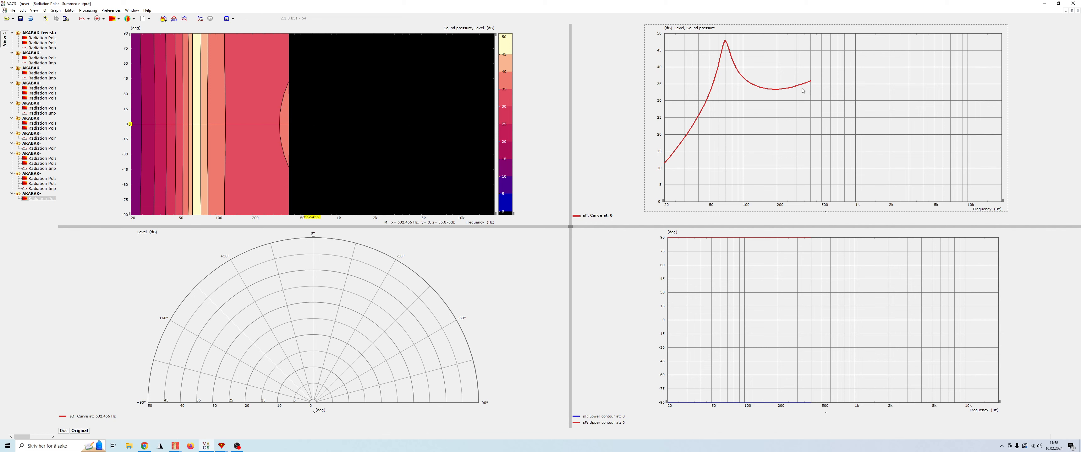